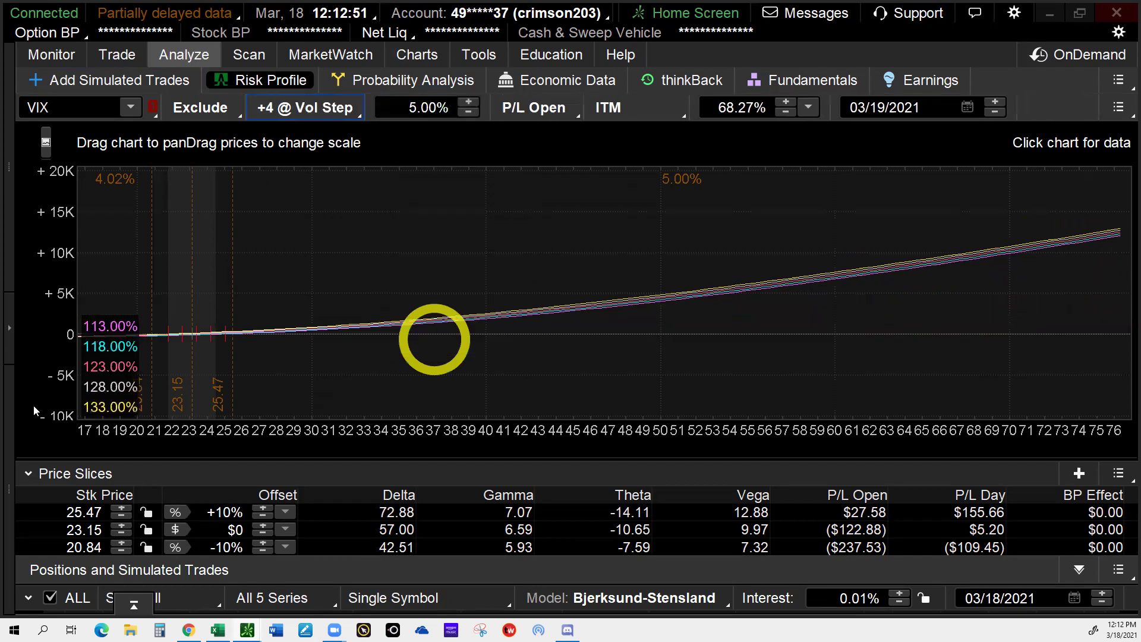
- Set the risk profile's volatility step to 10% and plot the SPY lines as +4 @ Expiration
{"action": "left_click", "coordinate": [469, 98]}
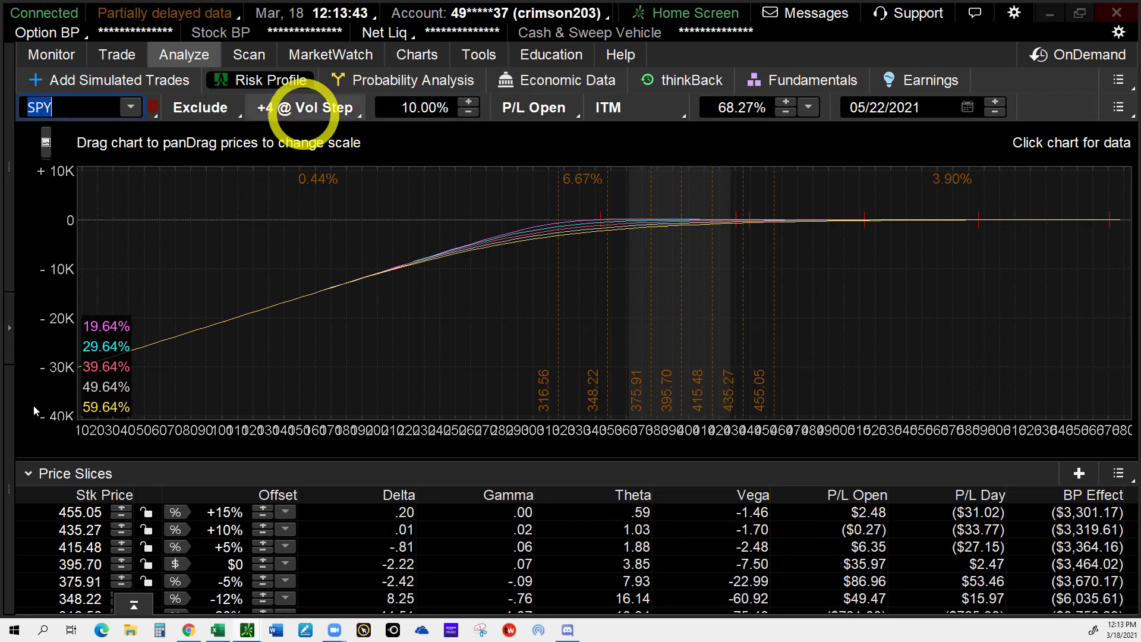
{"action": "left_click", "coordinate": [279, 107]}
{"action": "left_click", "coordinate": [342, 131]}
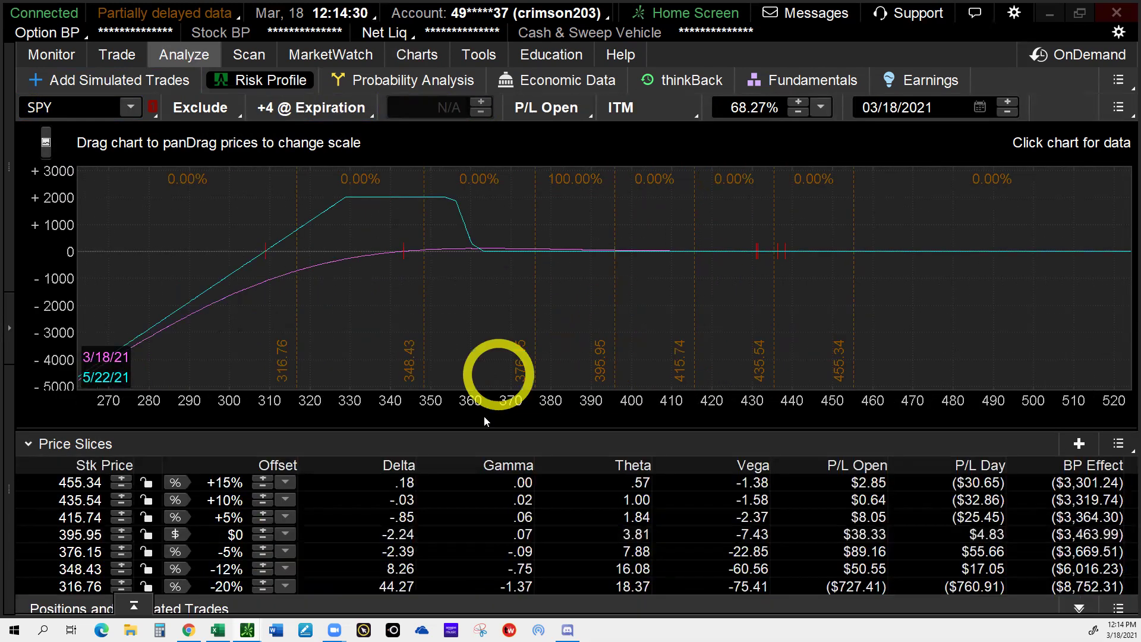
- Examine the profit and loss along the SPY and beta-weighted portfolio risk curves at and above the current price
{"action": "left_click", "coordinate": [613, 314]}
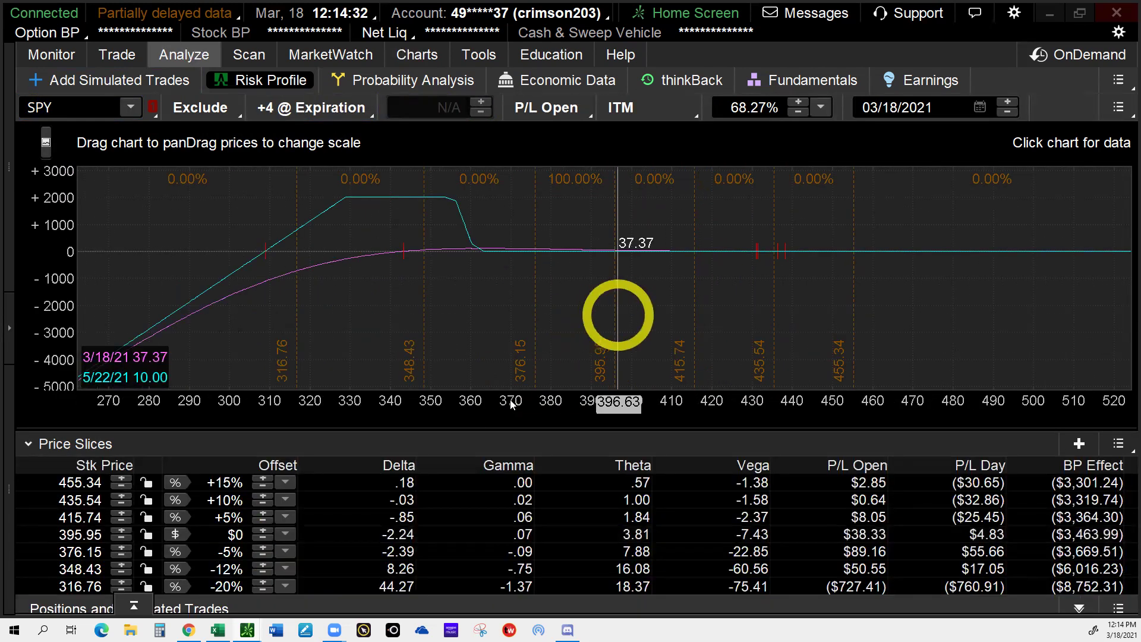
{"action": "left_click_drag", "start_coordinate": [613, 313], "coordinate": [615, 313]}
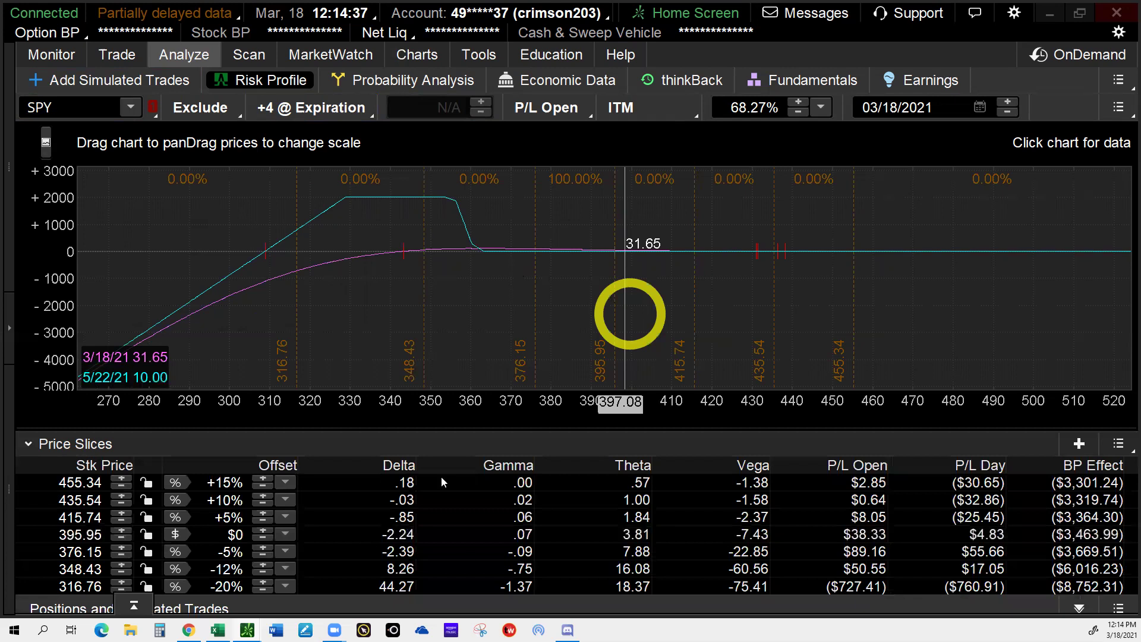
{"action": "left_click", "coordinate": [813, 317]}
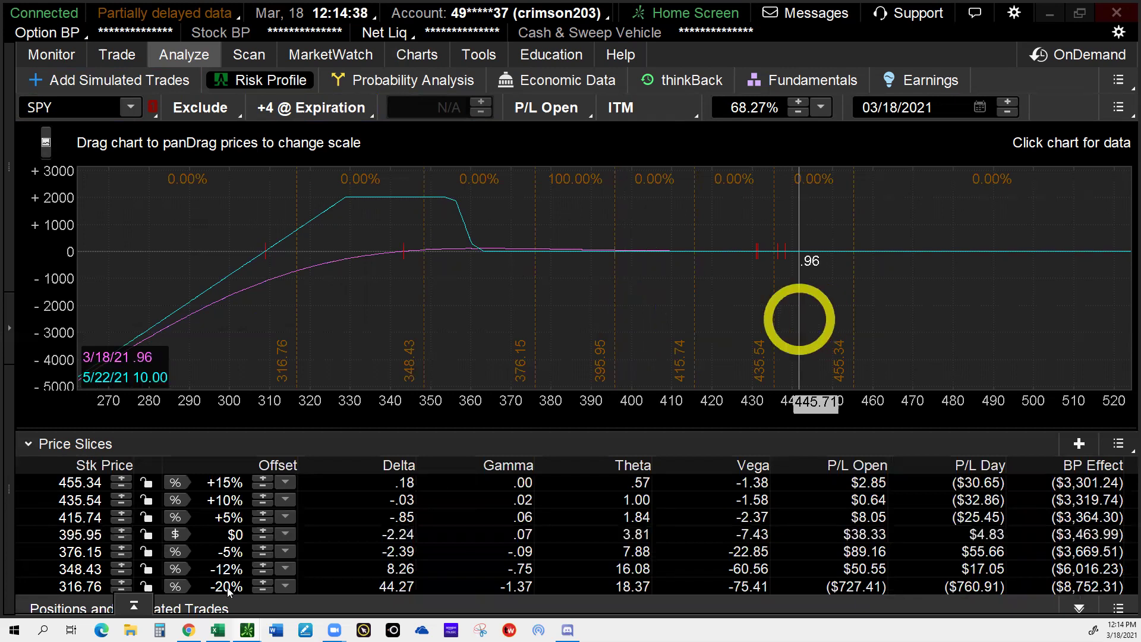
{"action": "left_click", "coordinate": [1045, 319]}
{"action": "left_click", "coordinate": [983, 331]}
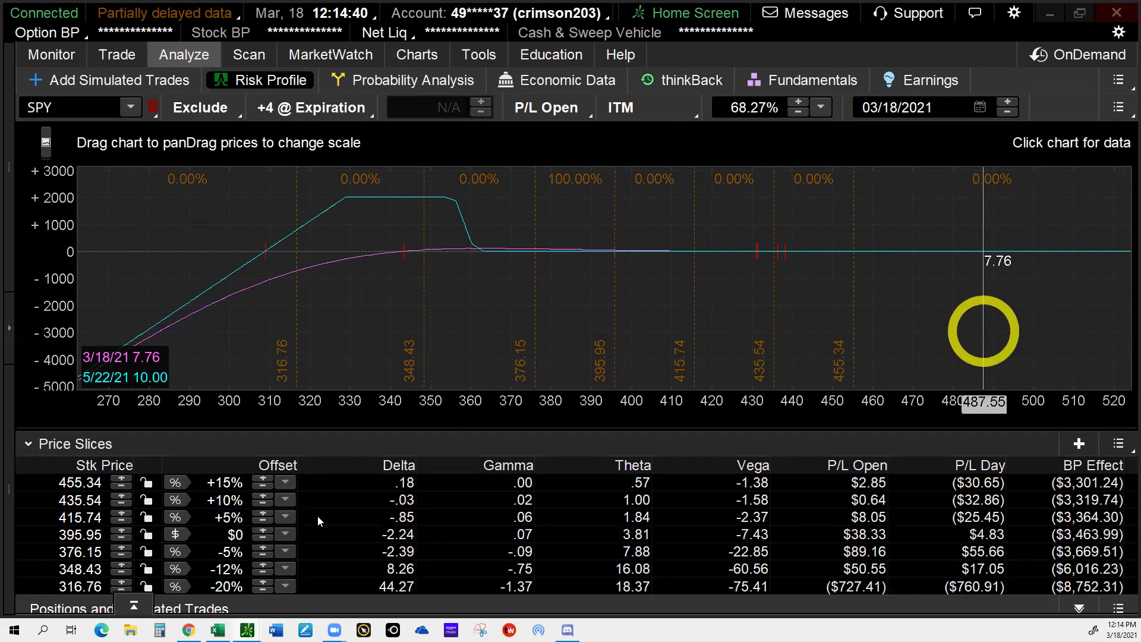
{"action": "left_click", "coordinate": [1029, 294]}
{"action": "left_click", "coordinate": [621, 291]}
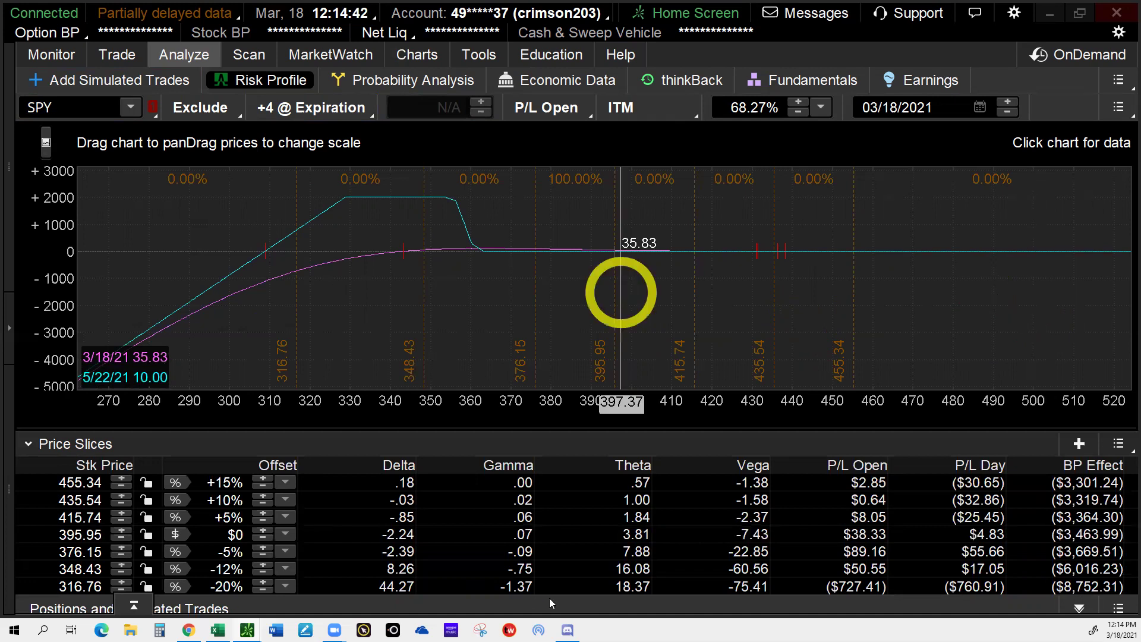
{"action": "left_click", "coordinate": [591, 292]}
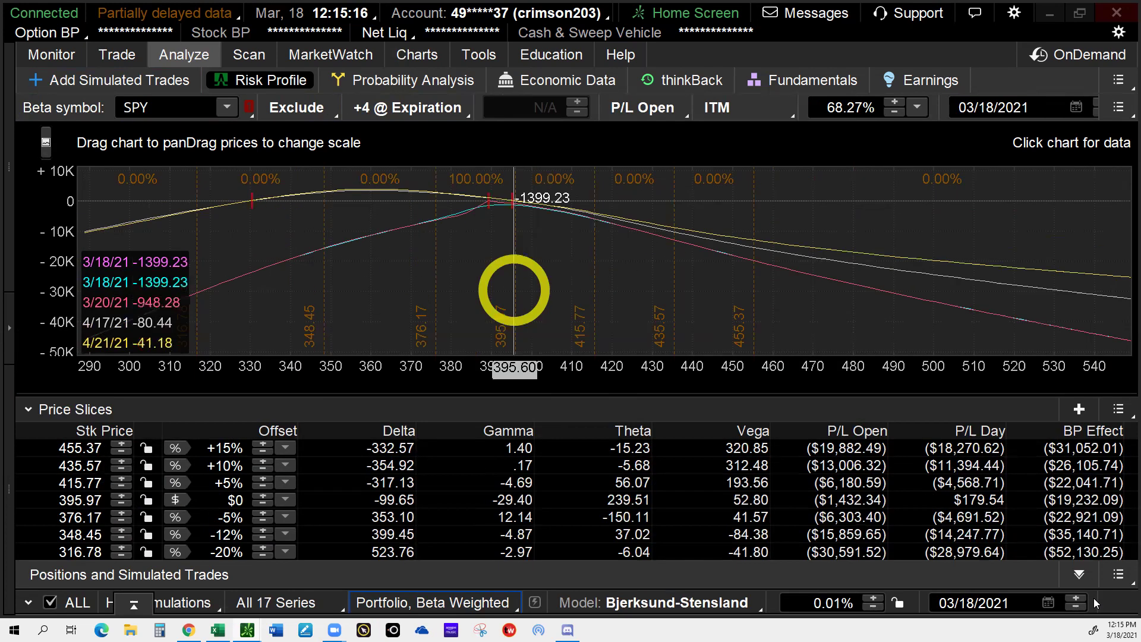
{"action": "left_click", "coordinate": [515, 283]}
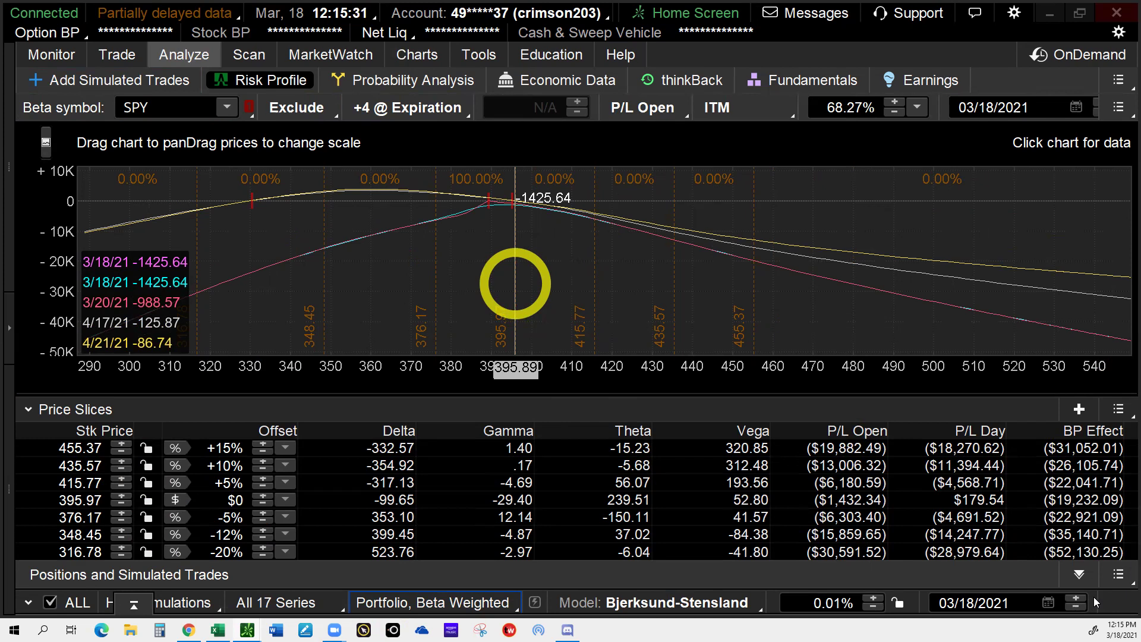
{"action": "key", "text": "Down"}
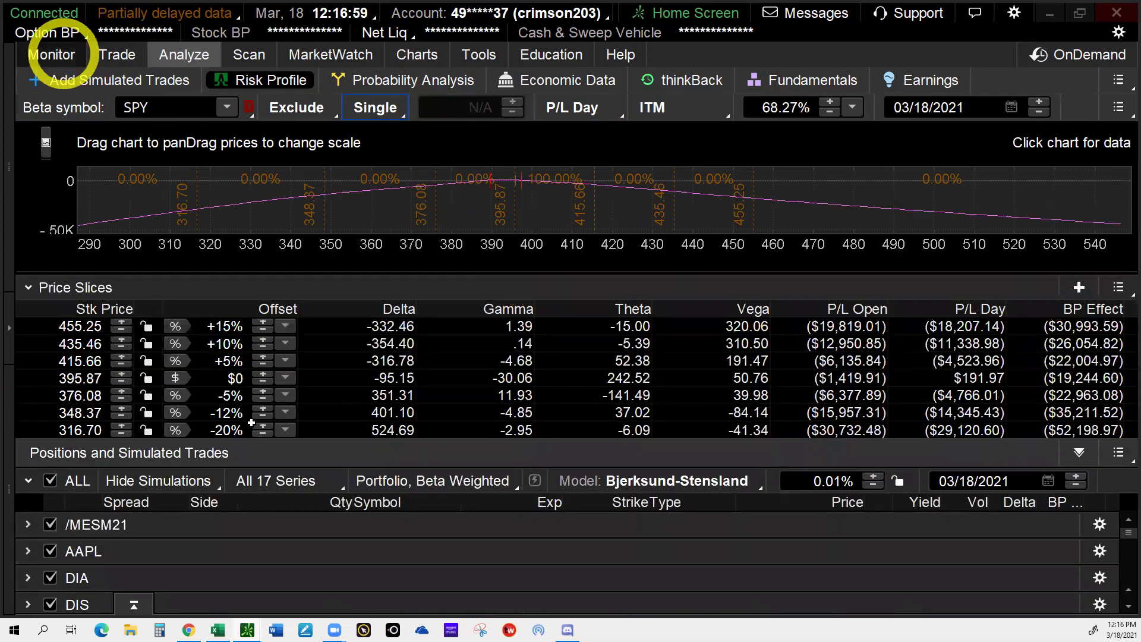
- Switch to the Excel trading spreadsheet and enter the date 3/18/21 in row 56 of the Net Liq sheet
{"action": "mouse_move", "coordinate": [214, 630]}
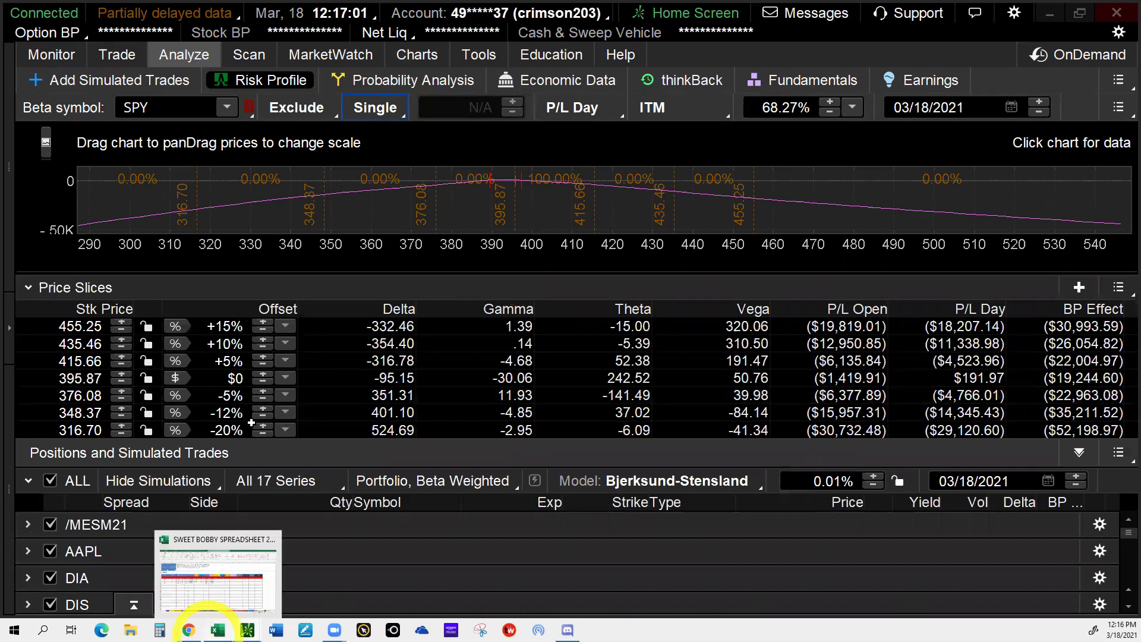
{"action": "left_click", "coordinate": [230, 594]}
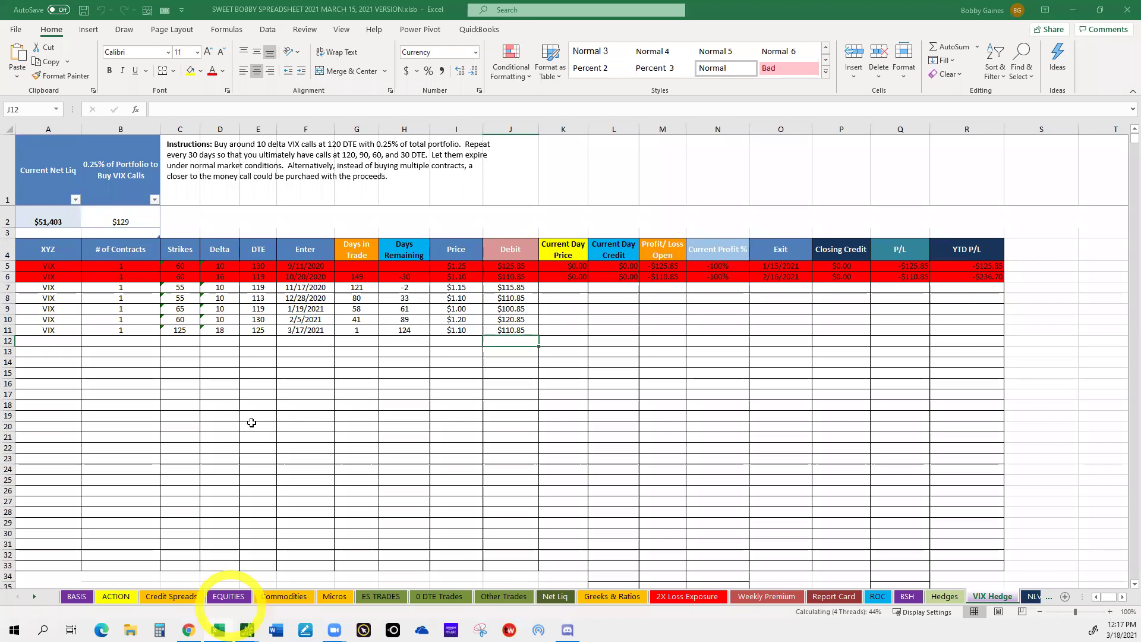
{"action": "left_click", "coordinate": [555, 596]}
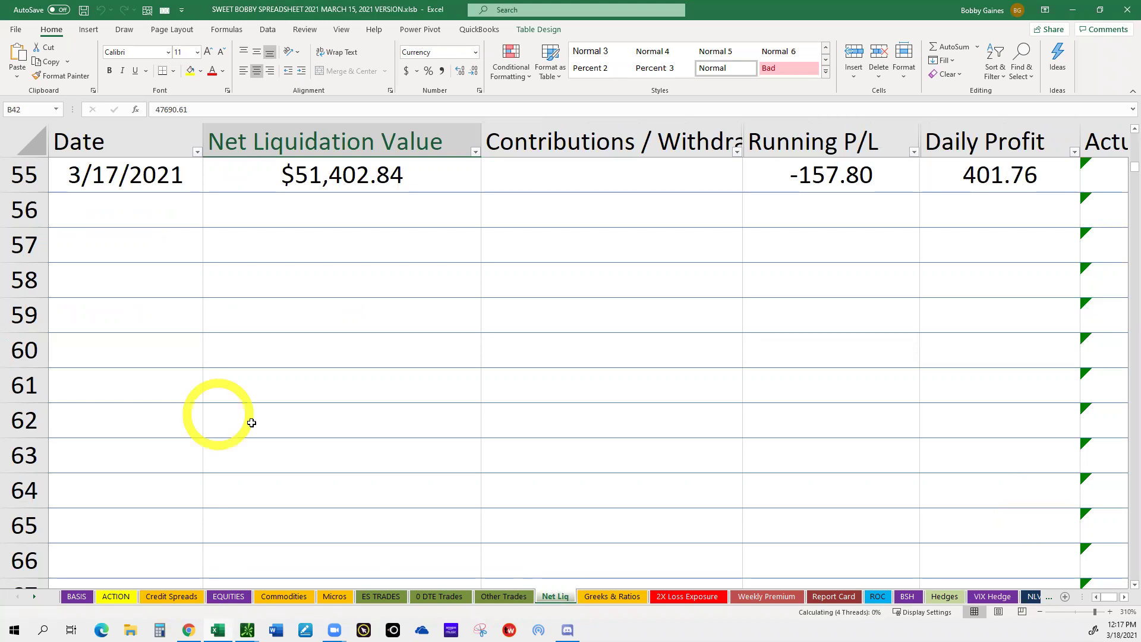
{"action": "scroll", "coordinate": [251, 422], "scroll_direction": "up", "scroll_amount": 2}
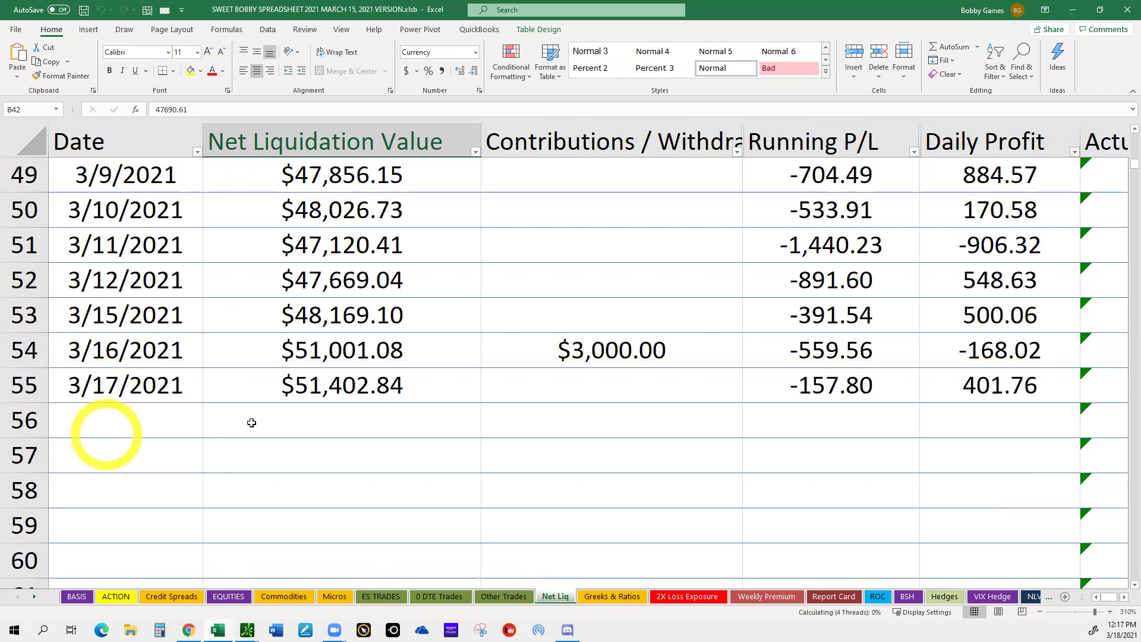
{"action": "left_click", "coordinate": [106, 434]}
{"action": "type", "text": "3/18/21"}
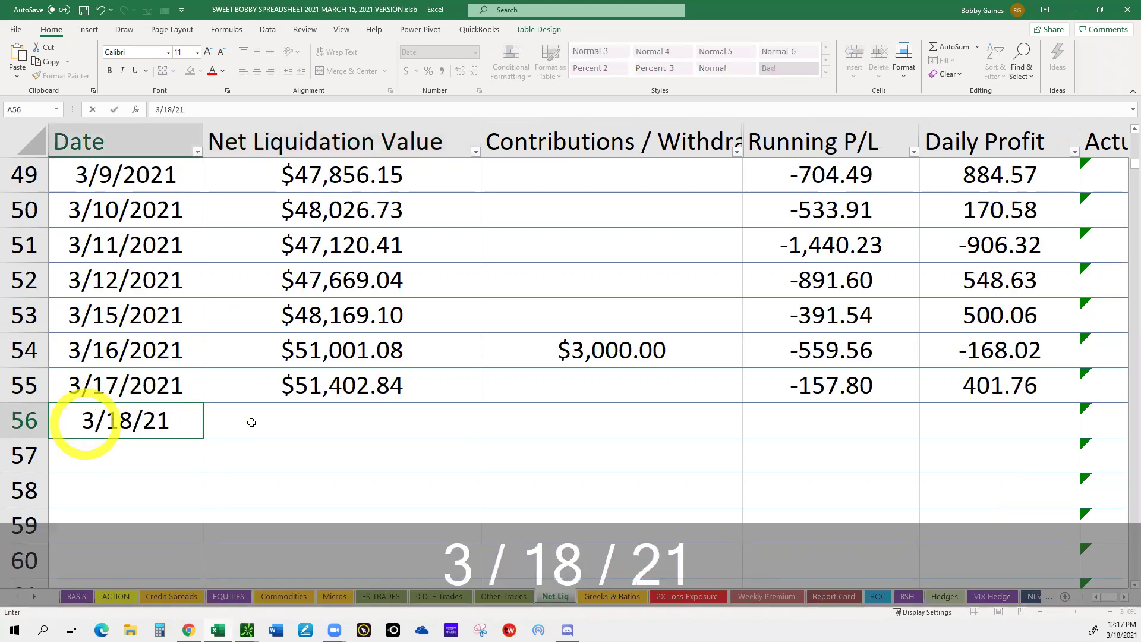
- Enter 51560.81 as the Net Liquidation Value for 3/18/2021 in row 56
{"action": "left_click", "coordinate": [252, 423]}
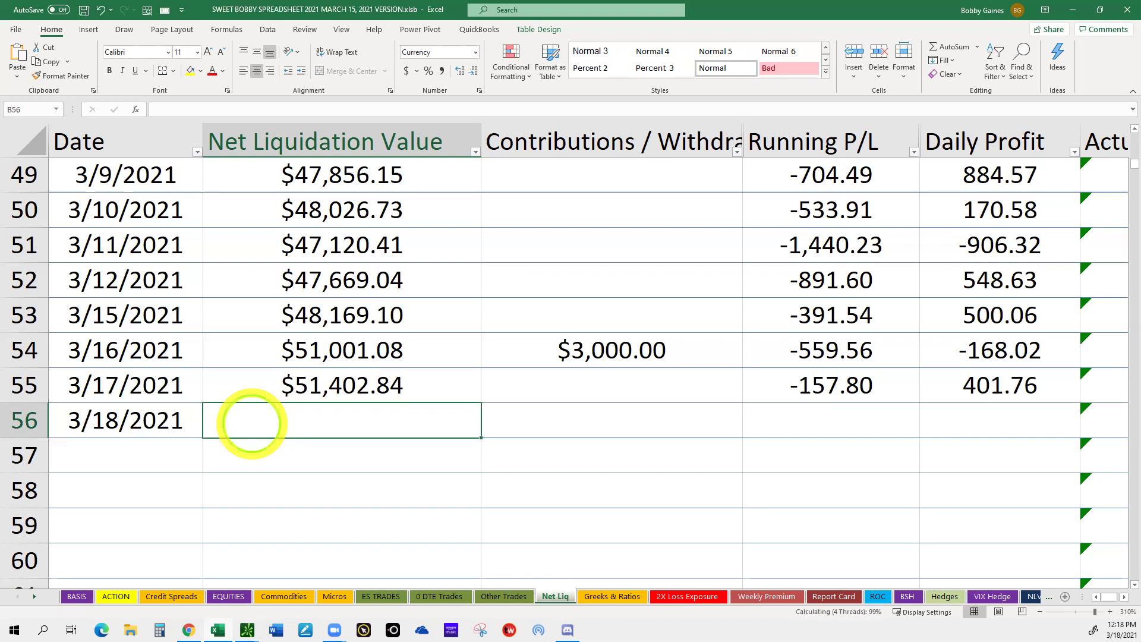
{"action": "key", "text": "KP_5"}
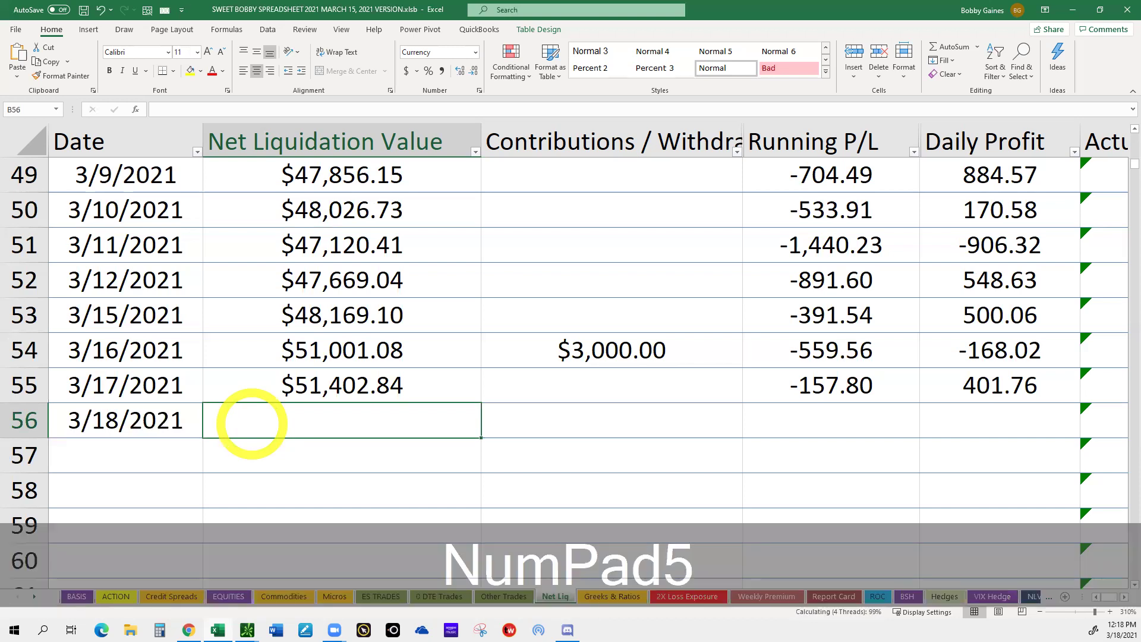
{"action": "type", "text": "1560."}
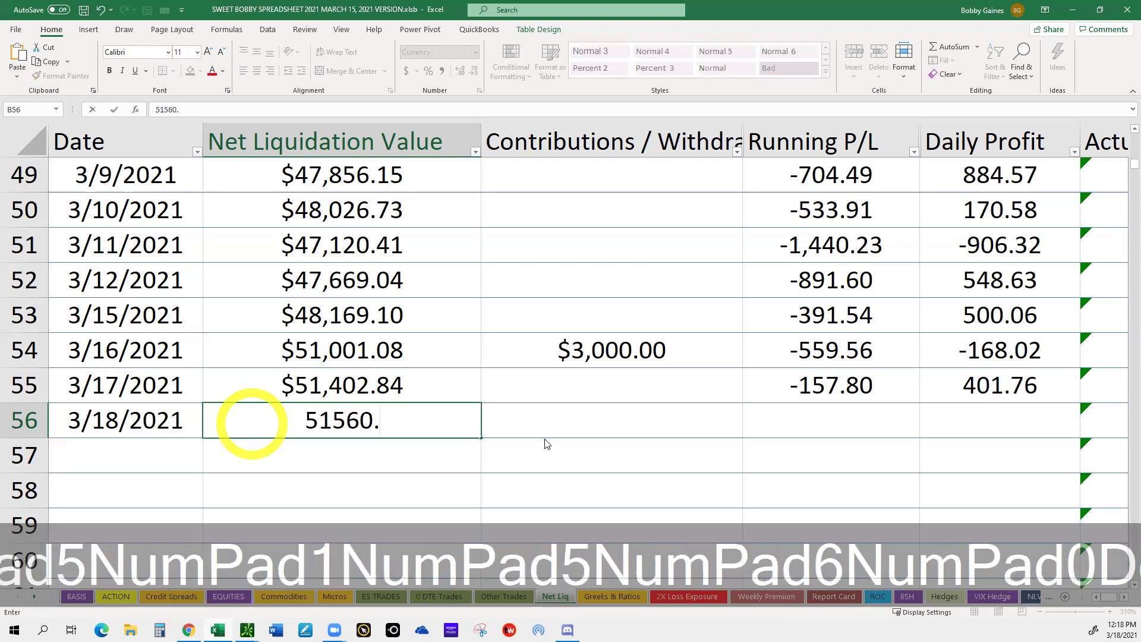
{"action": "type", "text": "81"}
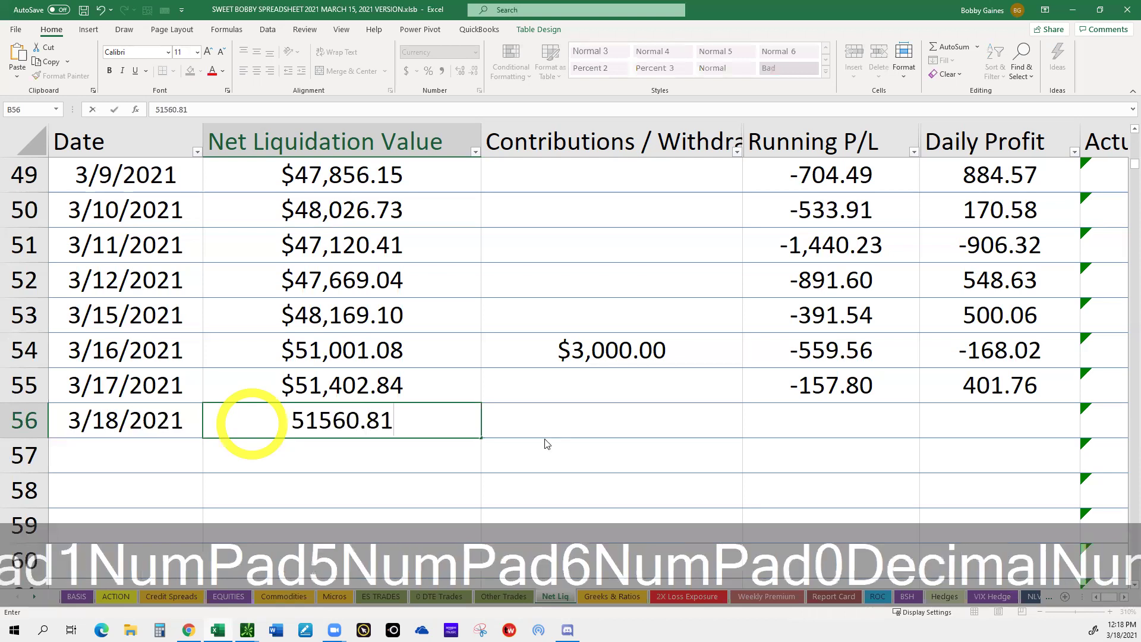
{"action": "key", "text": "Return"}
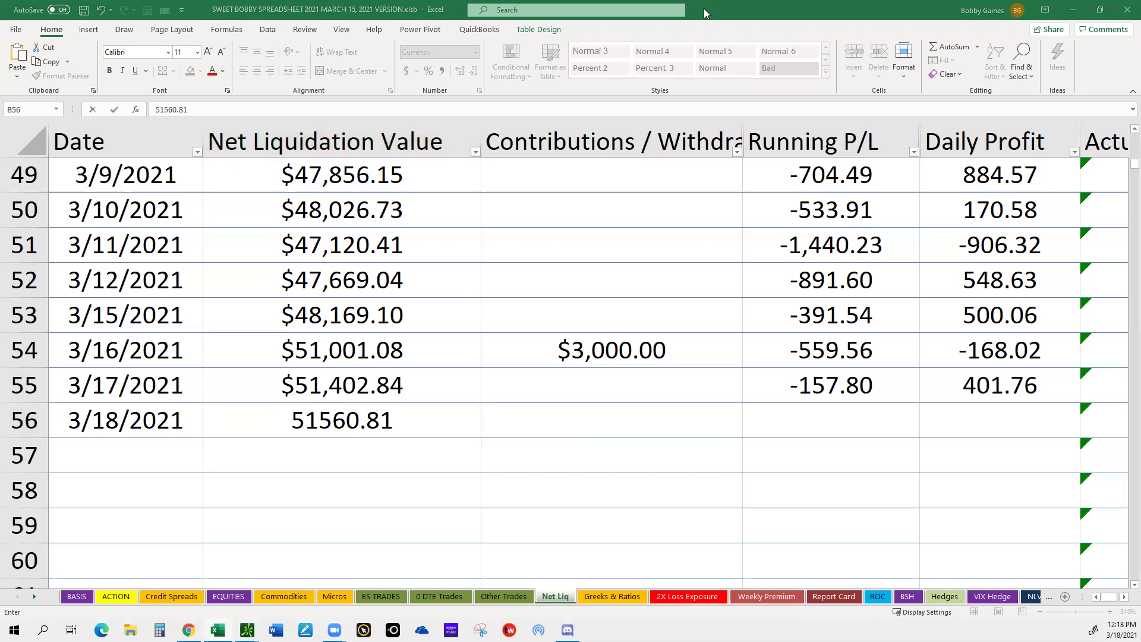
{"action": "key", "text": "alt+Tab"}
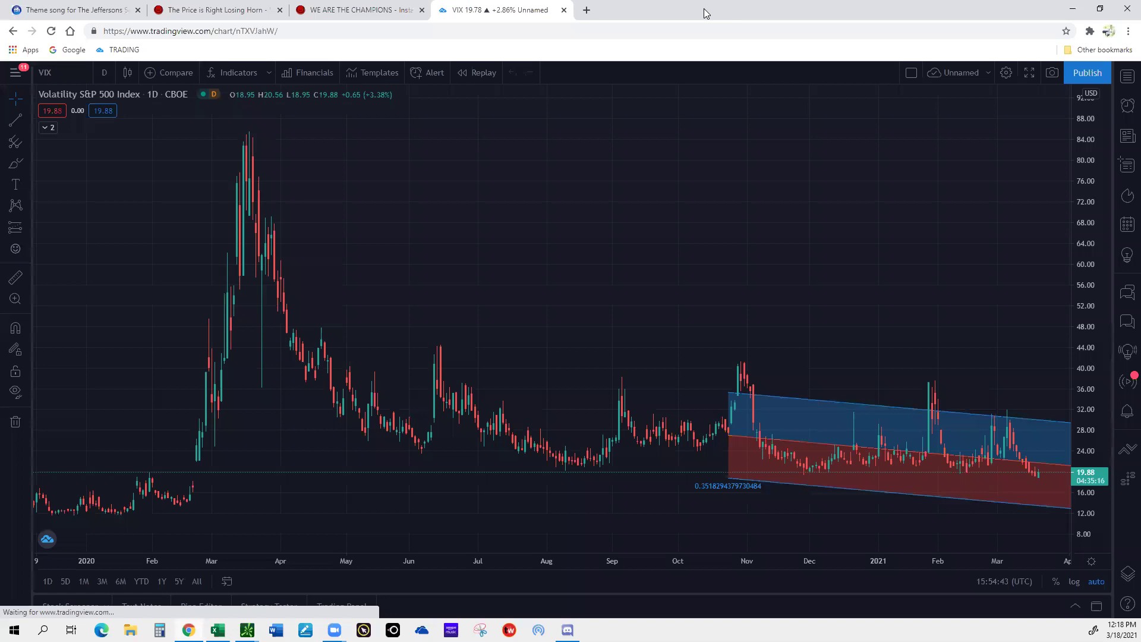
{"action": "key", "text": "alt+Tab"}
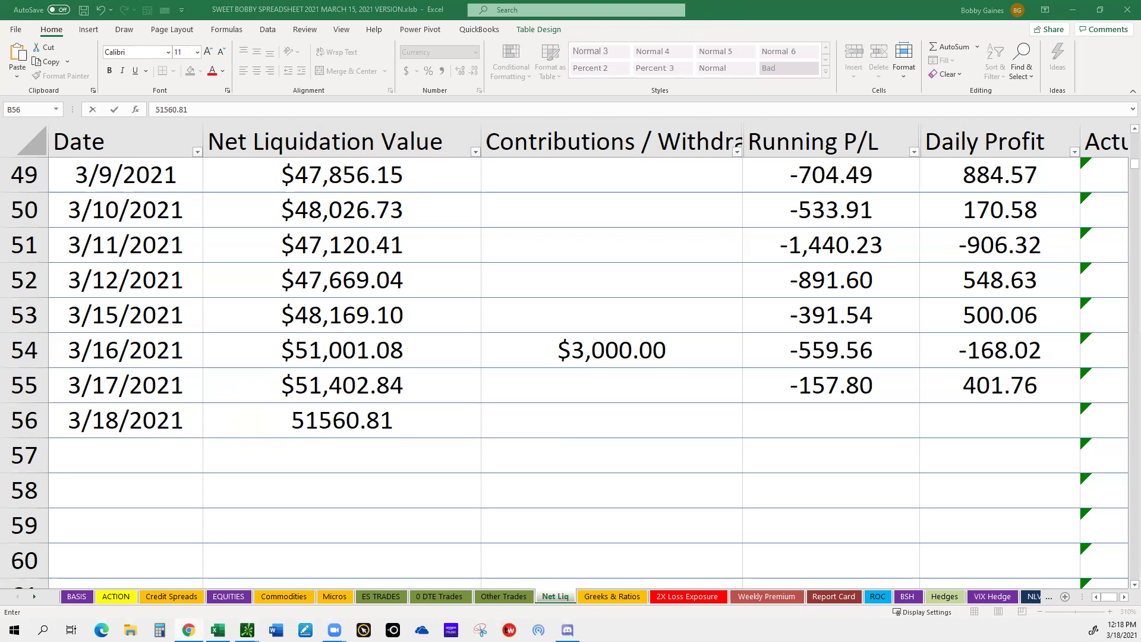
{"action": "left_click", "coordinate": [544, 420]}
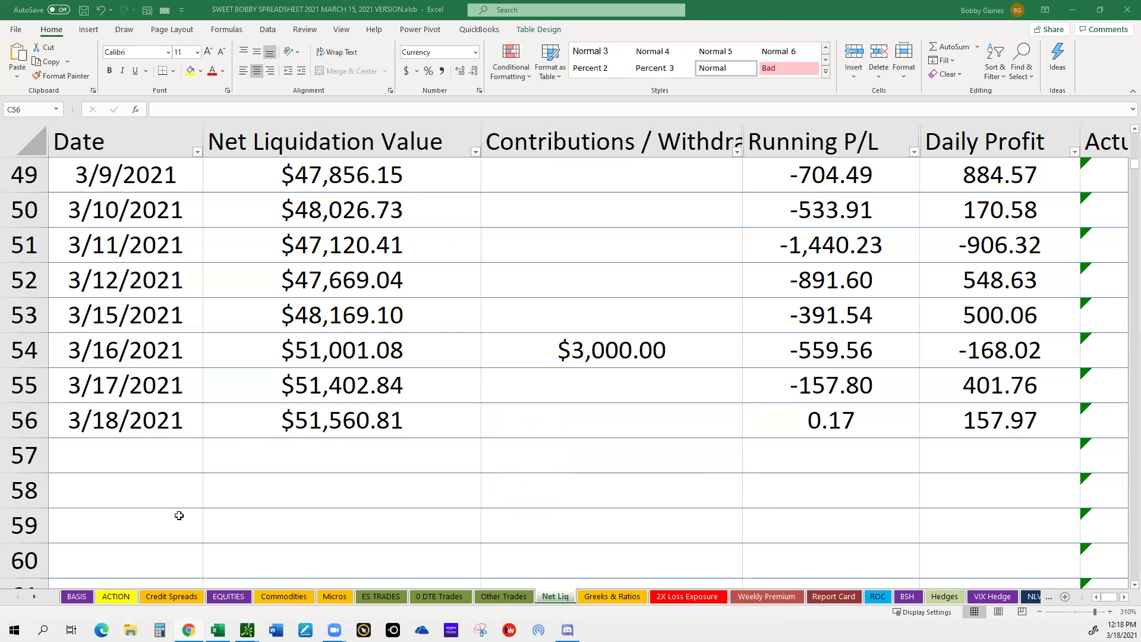
{"action": "left_click", "coordinate": [179, 516]}
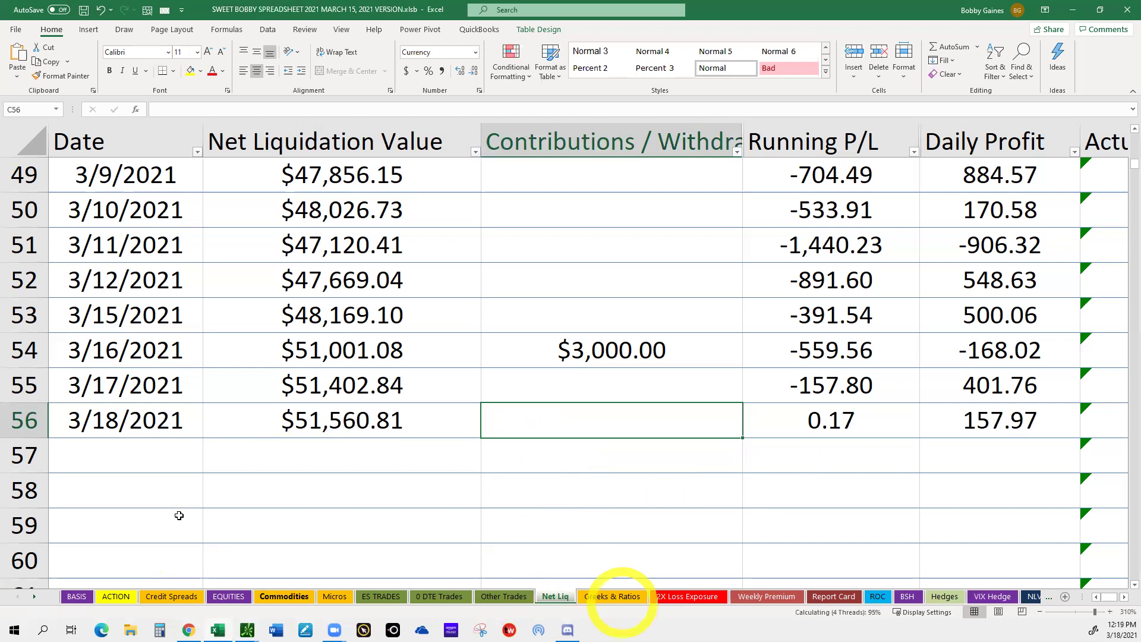
- On the Greeks & Ratios sheet, enter -93.78 in the Weighted column for 3/18/2021
{"action": "left_click", "coordinate": [615, 596]}
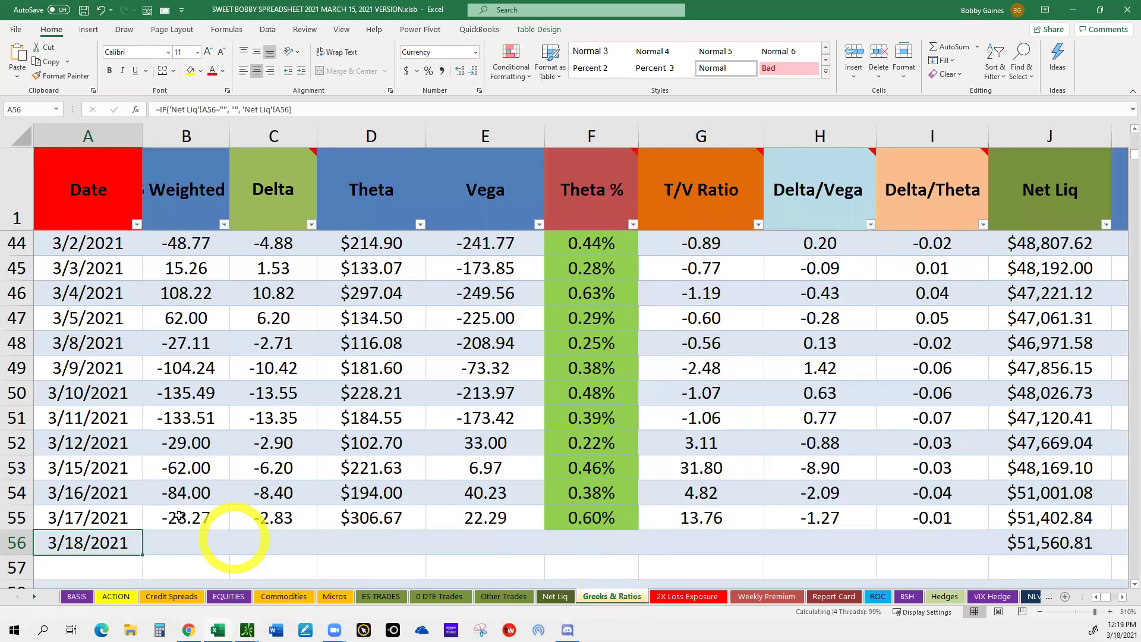
{"action": "key", "text": "Right"}
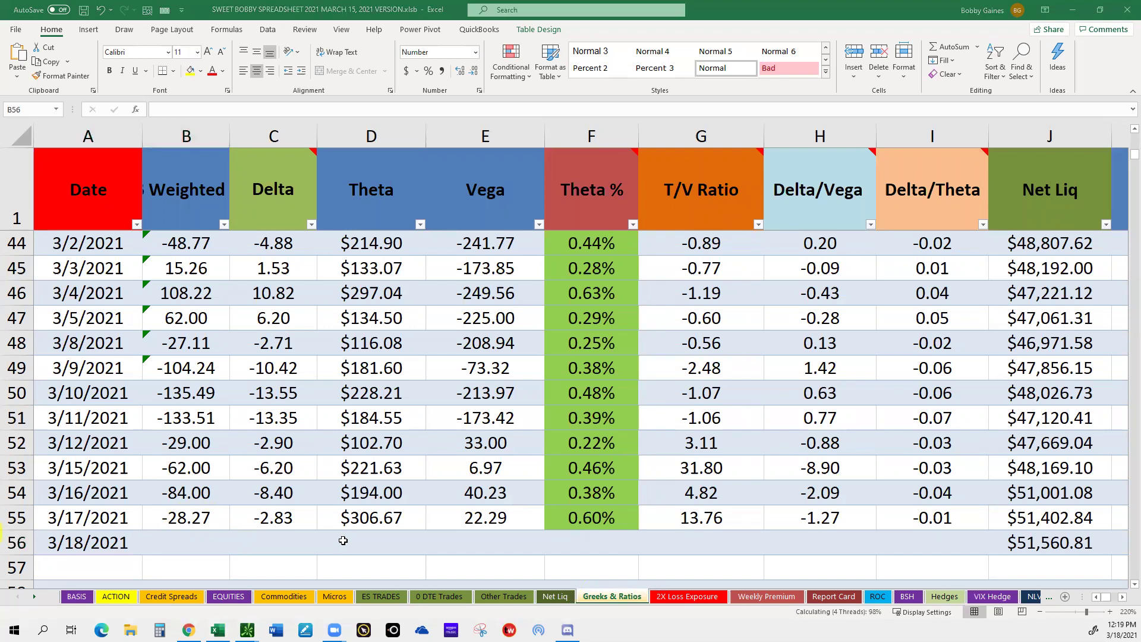
{"action": "left_click", "coordinate": [171, 543]}
{"action": "key", "text": "alt+Tab"}
{"action": "left_click", "coordinate": [169, 543]}
{"action": "type", "text": "-93.78"}
{"action": "left_click", "coordinate": [285, 536]}
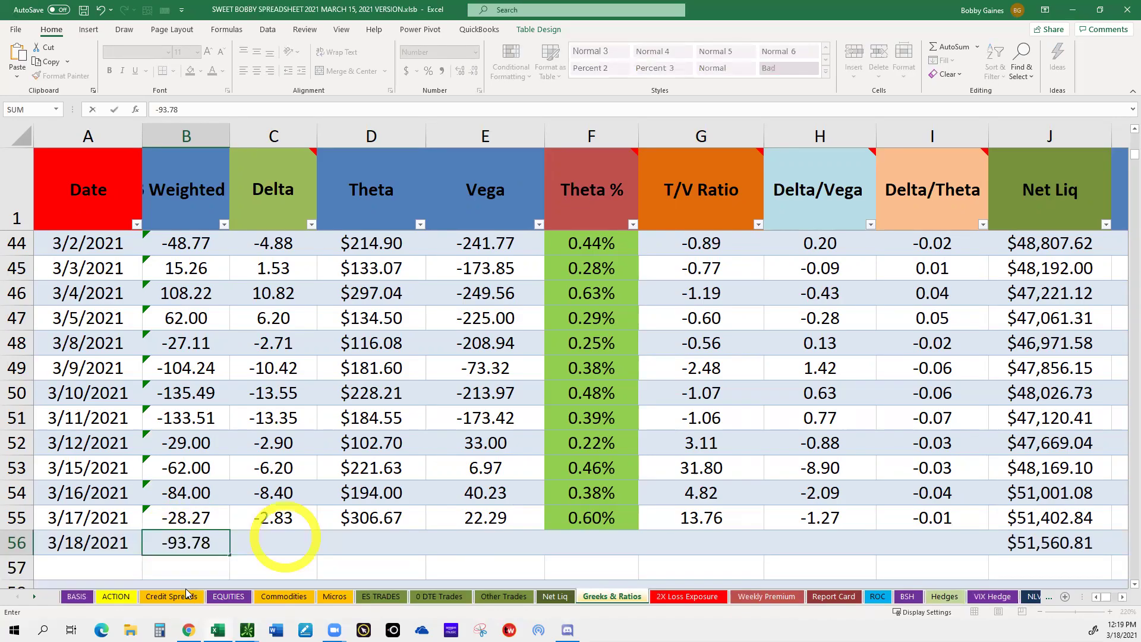
{"action": "key", "text": "Tab"}
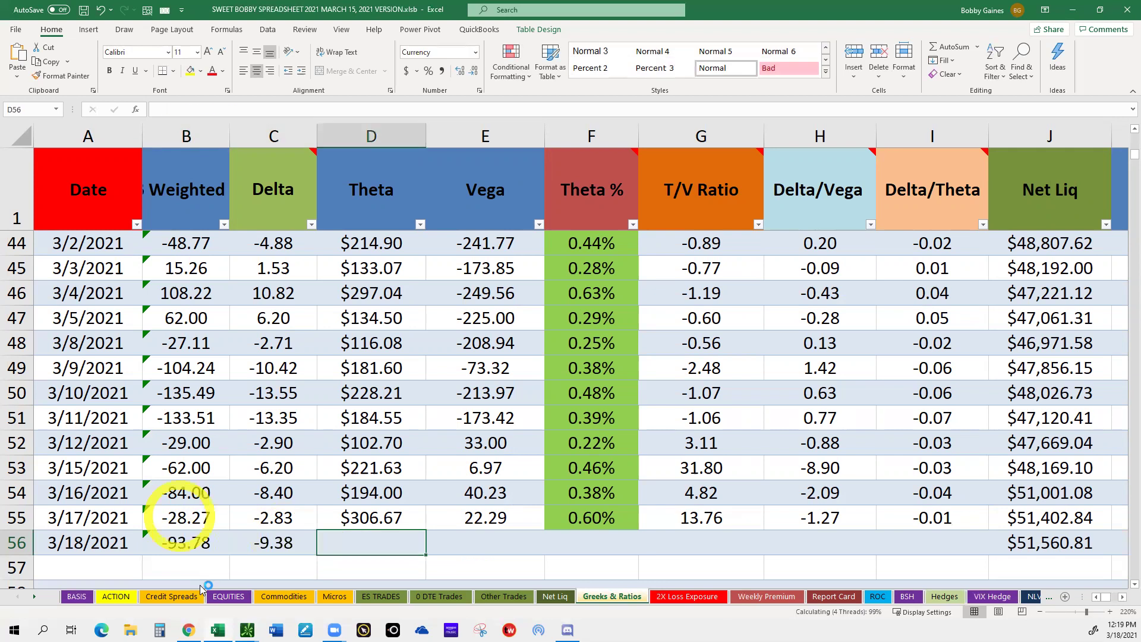
{"action": "left_click", "coordinate": [181, 517]}
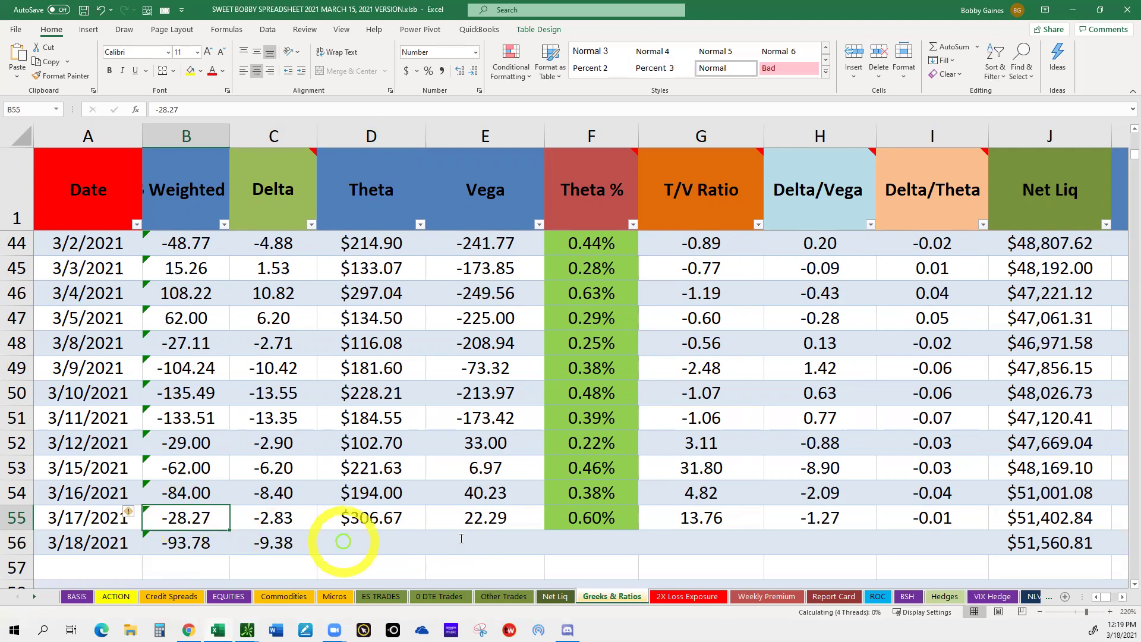
- Switch to thinkorswim and check the SPY beta-weighted Greek totals and the two-minute /ES charts
{"action": "left_click", "coordinate": [343, 541]}
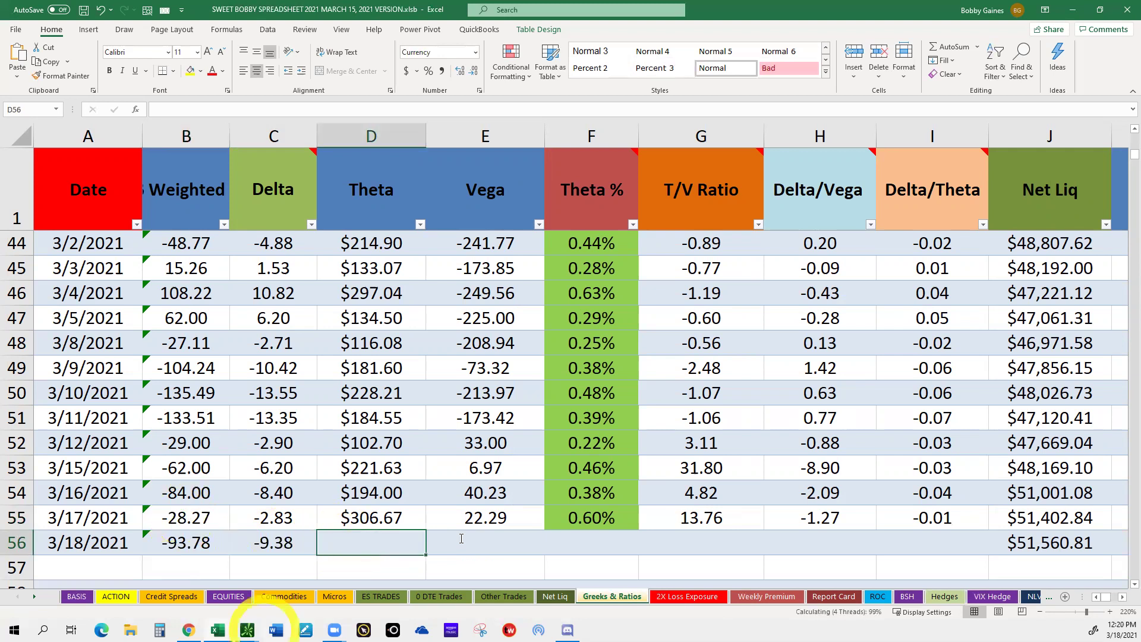
{"action": "mouse_move", "coordinate": [248, 629]}
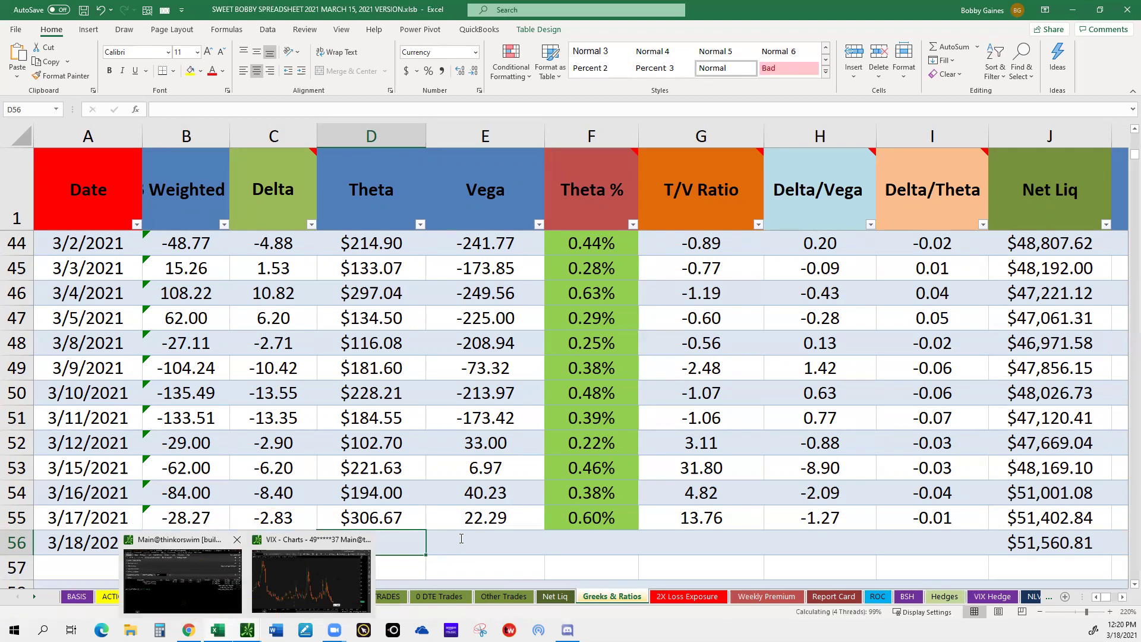
{"action": "left_click", "coordinate": [182, 579]}
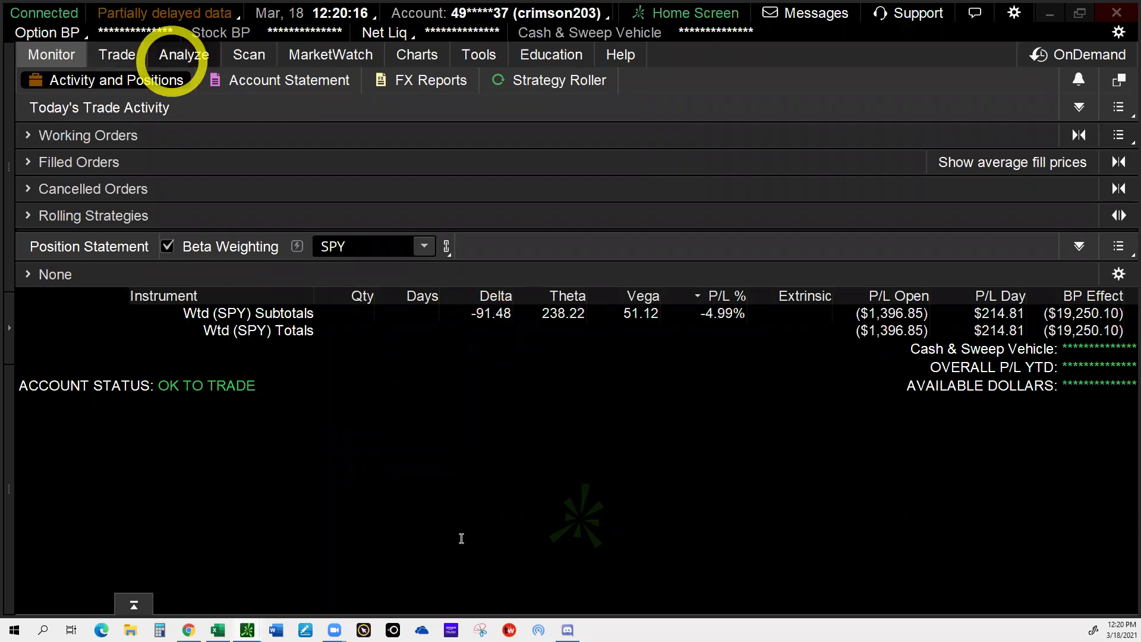
{"action": "left_click", "coordinate": [416, 54]}
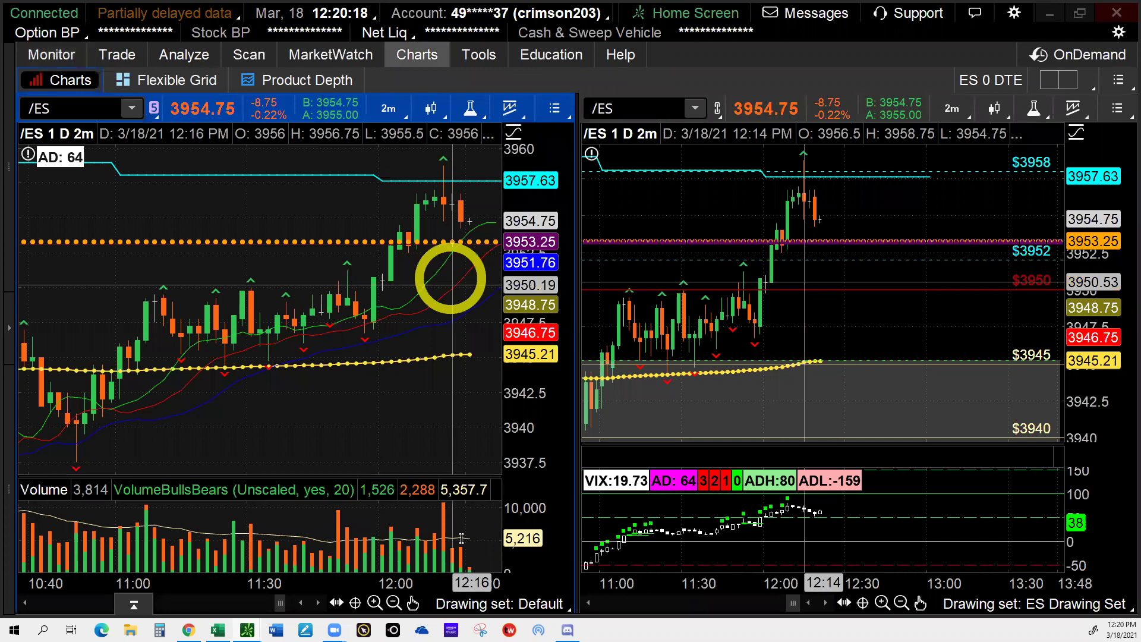
{"action": "mouse_move", "coordinate": [266, 107]}
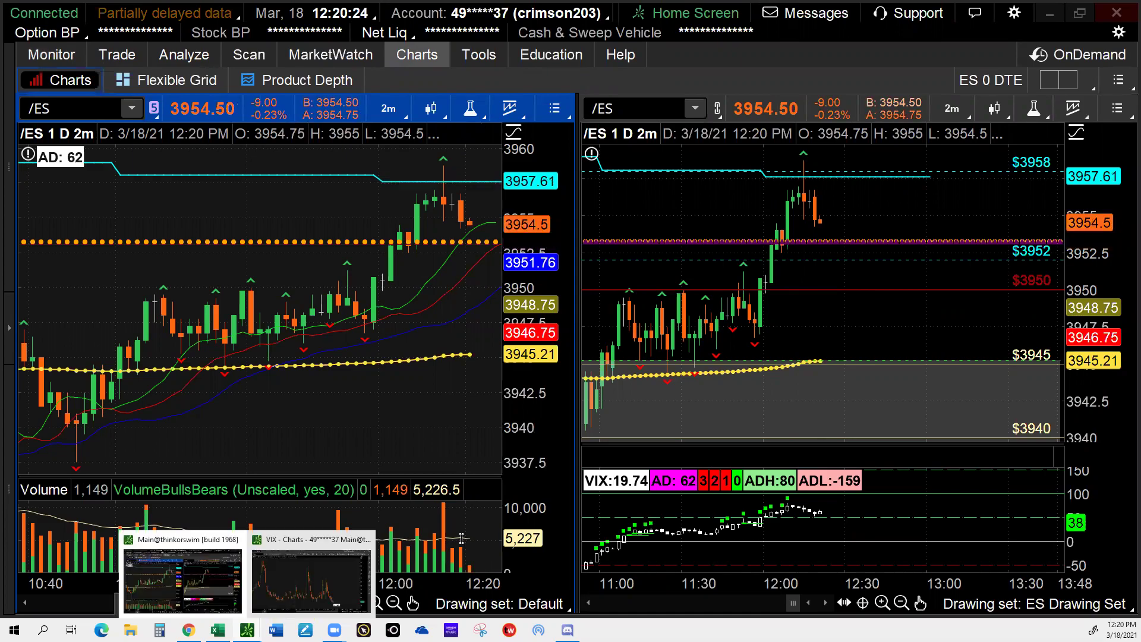
- Return to the Excel trading spreadsheet and enter Theta 239.87 and Vega 51.27 for 3/18/2021 on the Greeks & Ratios sheet
{"action": "key", "text": "alt+Tab"}
{"action": "key", "text": "Right"}
{"action": "key", "text": "Right"}
{"action": "type", "text": "239.87"}
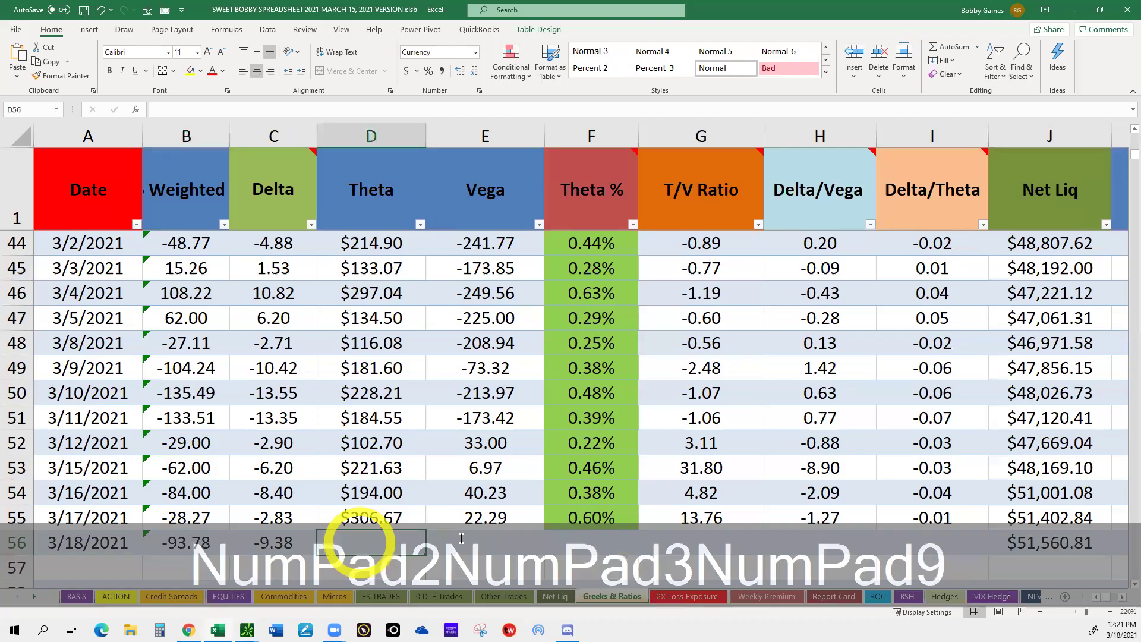
{"action": "key", "text": "Right"}
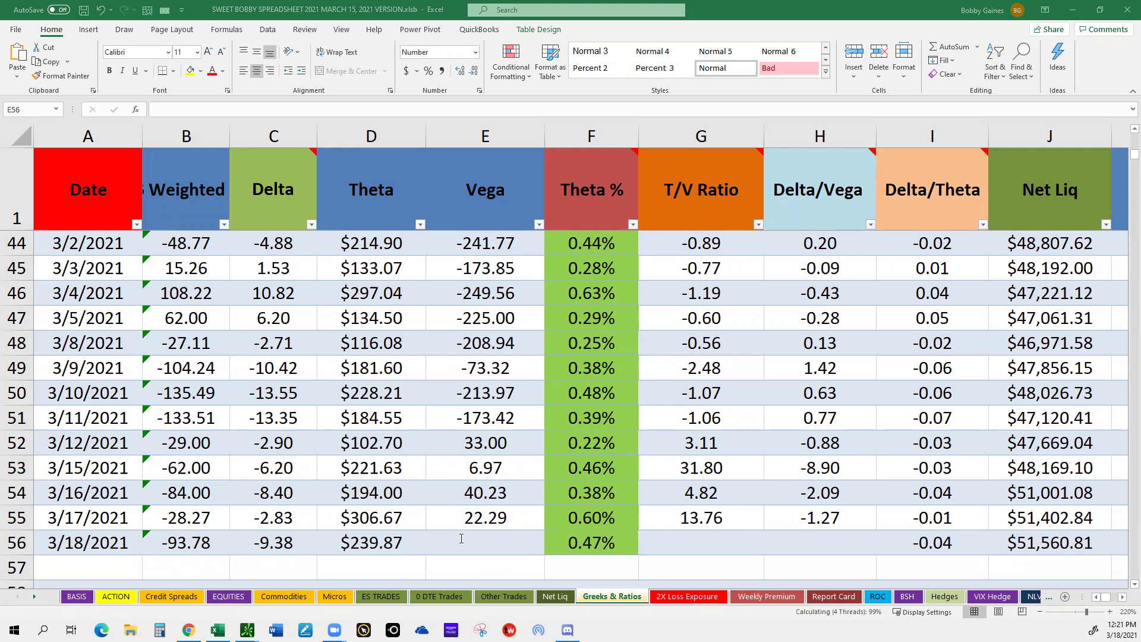
{"action": "type", "text": "51."}
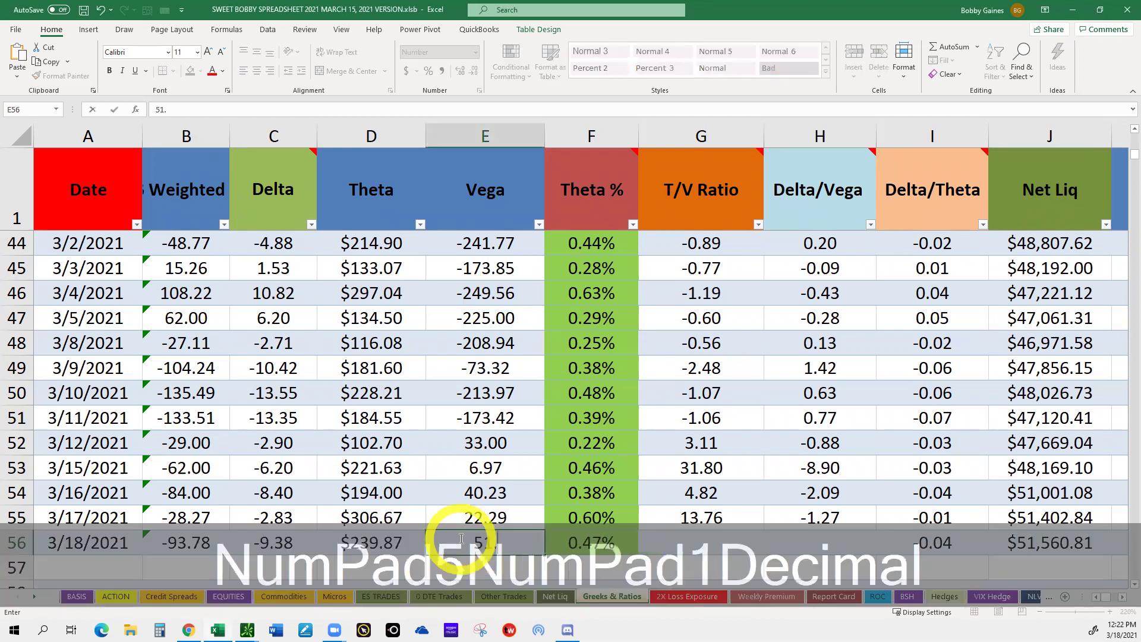
{"action": "type", "text": "27"}
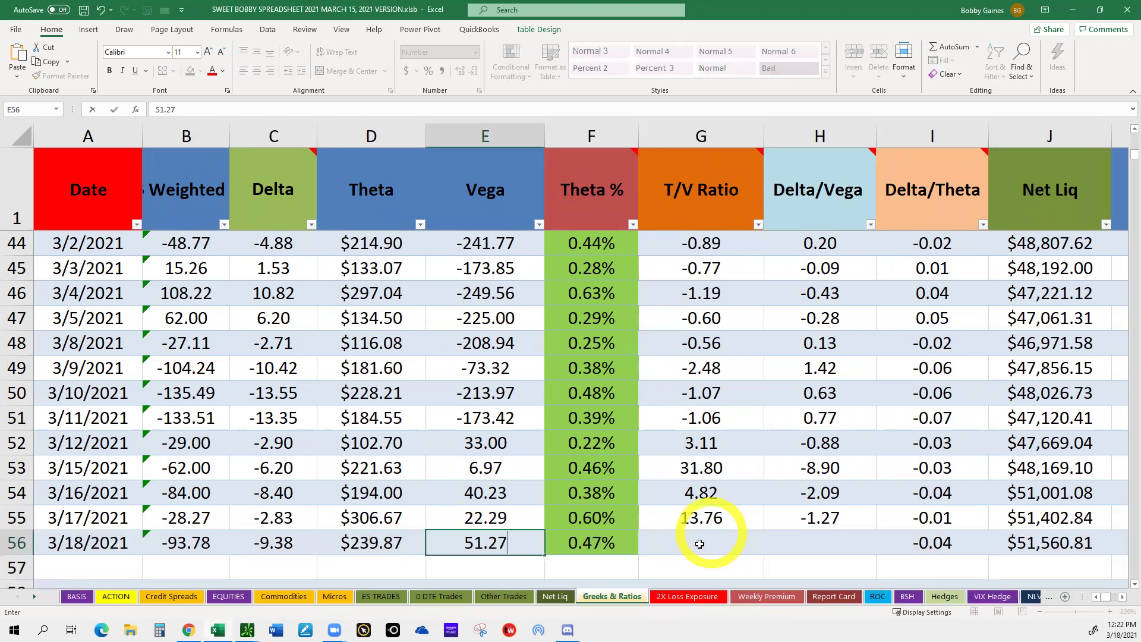
{"action": "left_click", "coordinate": [699, 542]}
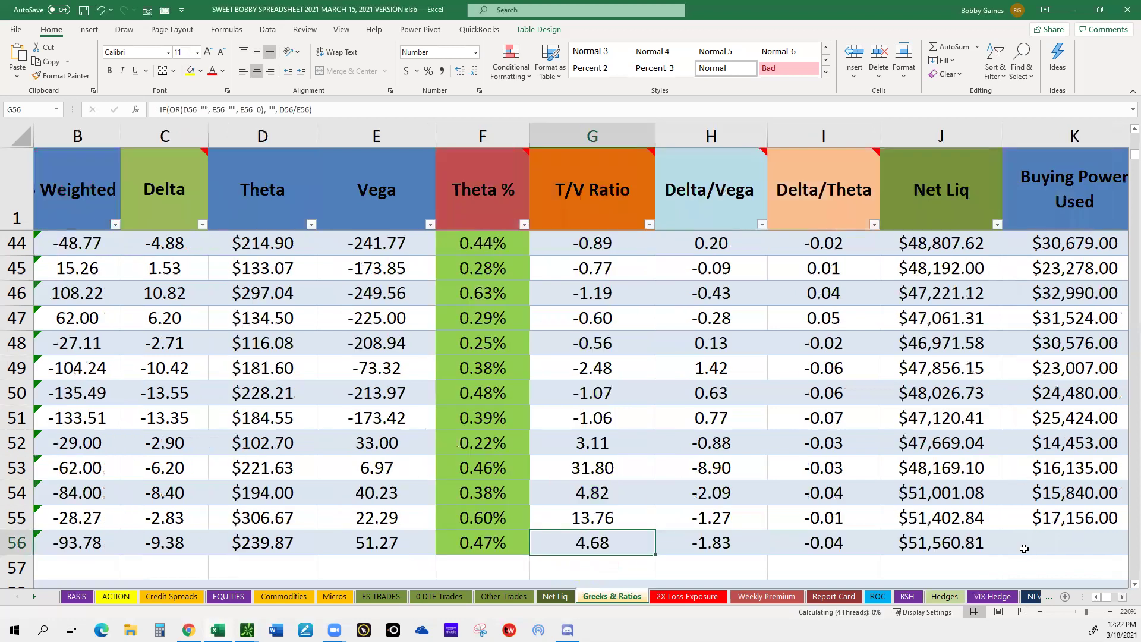
- Look up the total BP Effect in thinkorswim and enter 19251 as the Buying Power Used for 3/18/2021 in the spreadsheet
{"action": "scroll", "coordinate": [1024, 548], "scroll_direction": "right", "scroll_amount": 2}
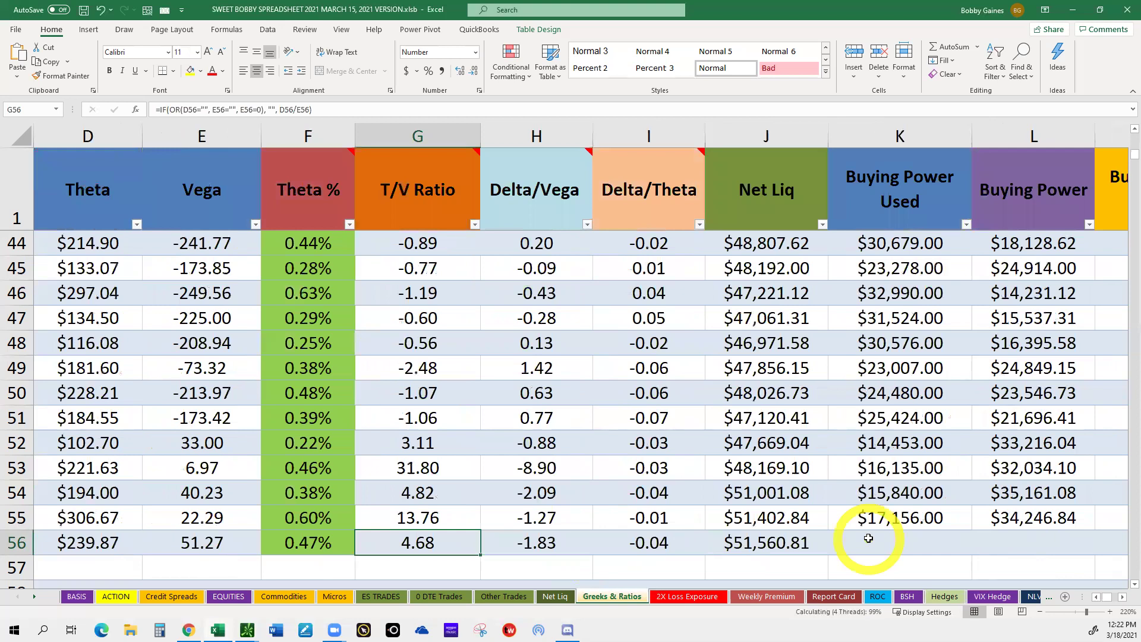
{"action": "left_click", "coordinate": [868, 538]}
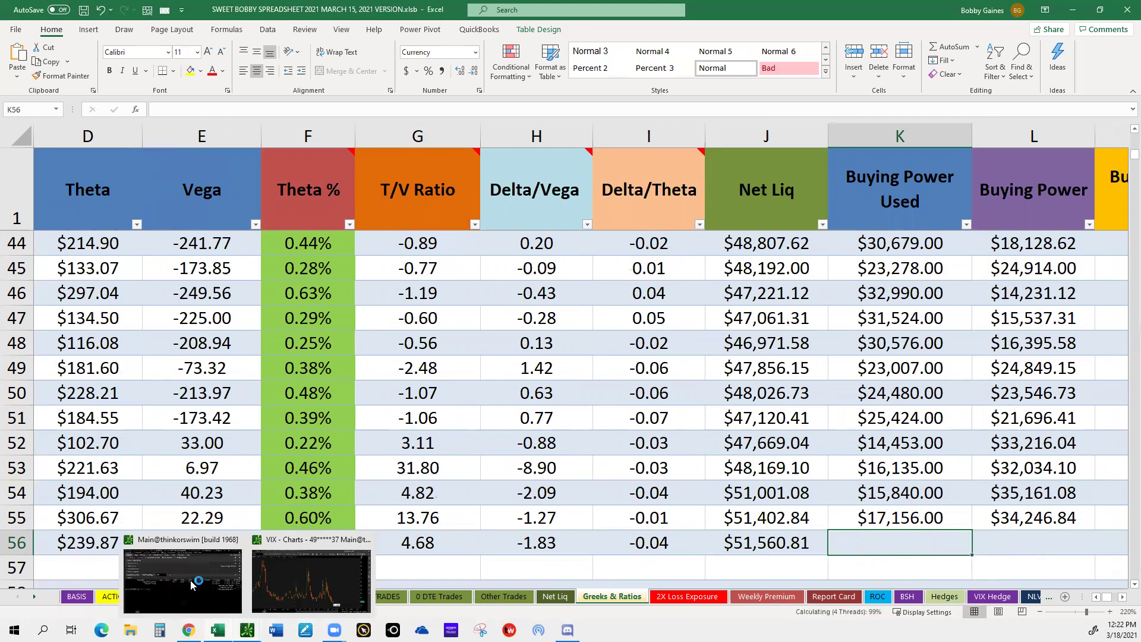
{"action": "key", "text": "alt+Tab"}
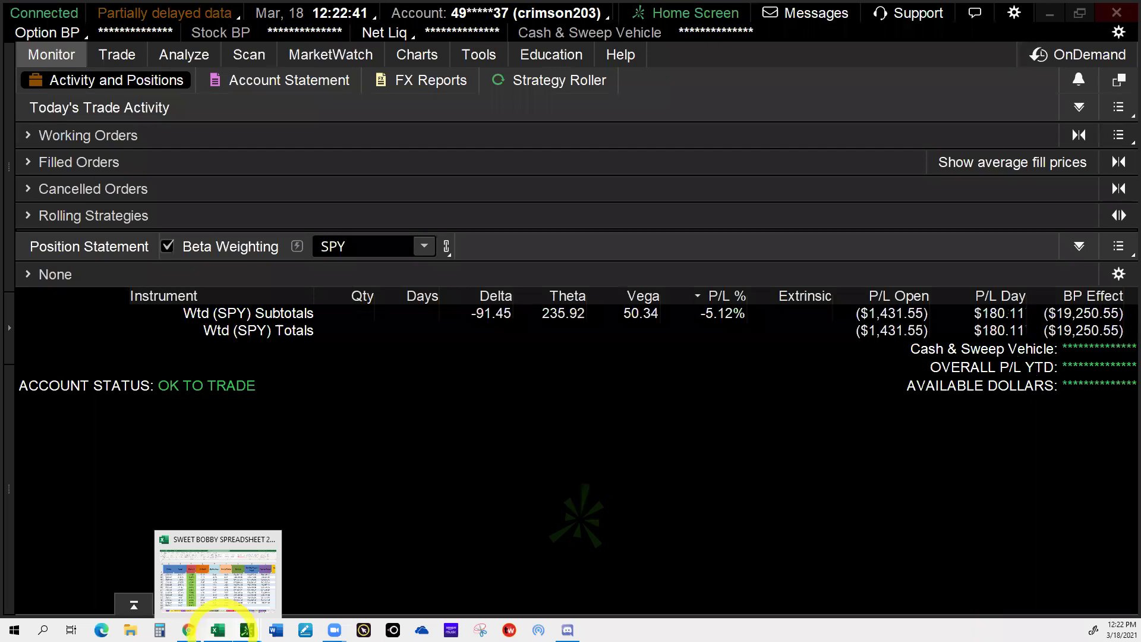
{"action": "left_click", "coordinate": [205, 550]}
{"action": "double_click", "coordinate": [871, 545]}
{"action": "type", "text": "19"}
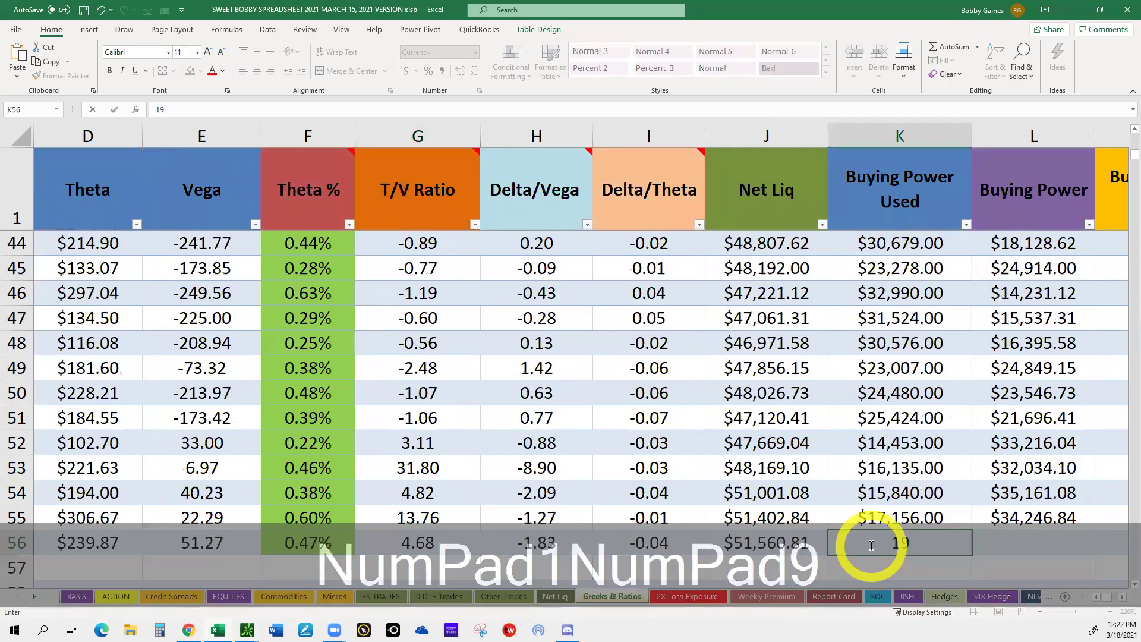
{"action": "type", "text": "251"}
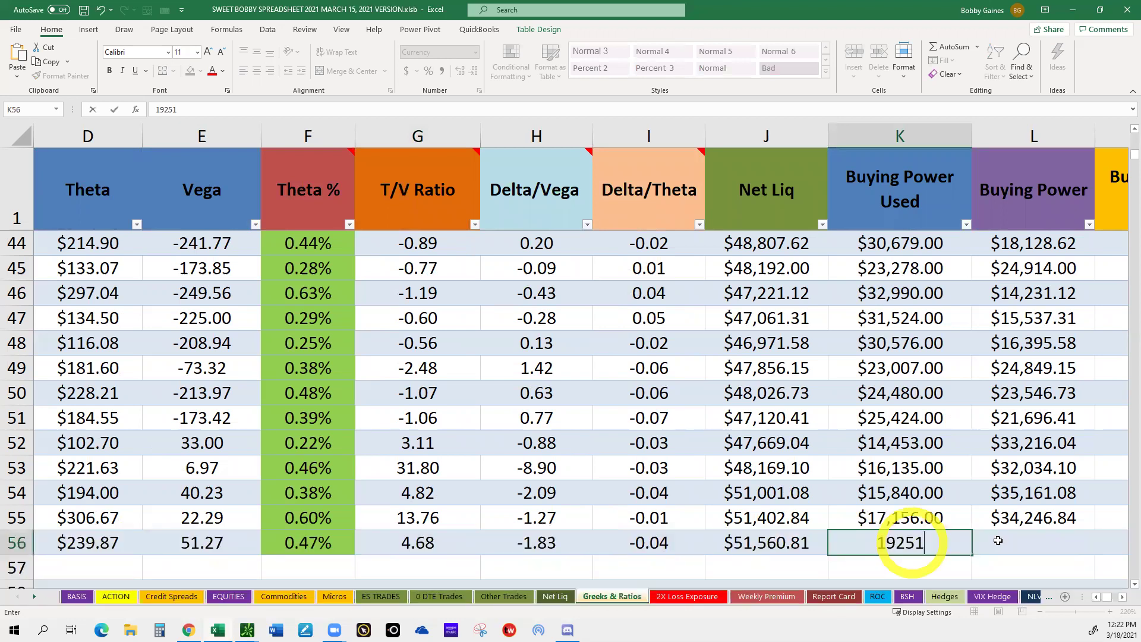
{"action": "key", "text": "Tab"}
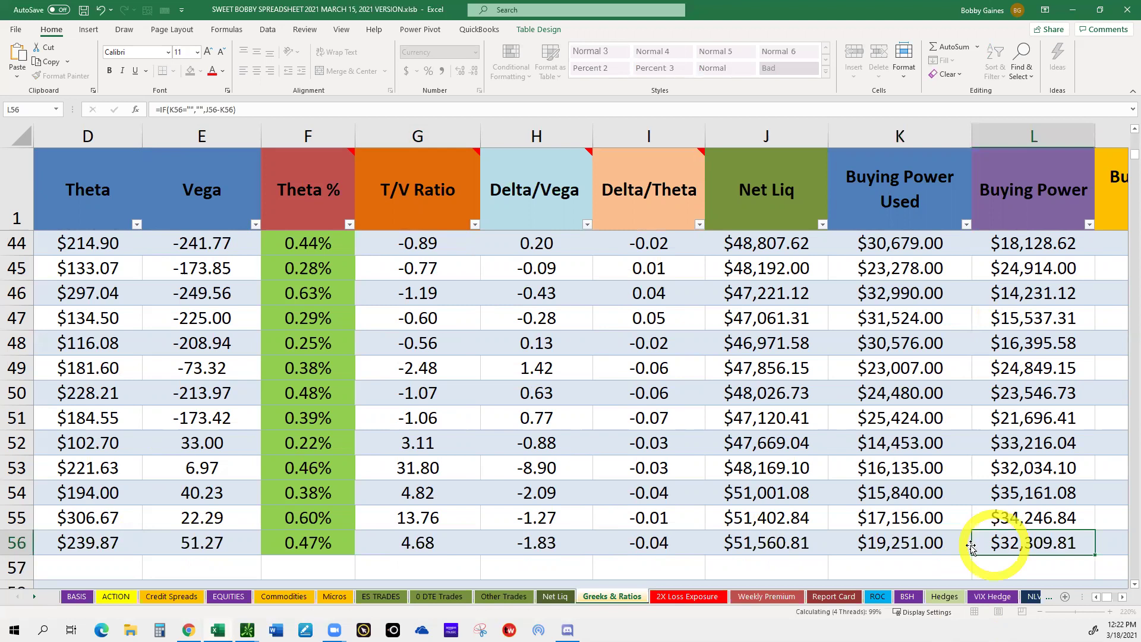
- Examine the 3/18/2021 Buying Power Used %, its header comment with the VIX rules, and the suggested delta adjustment columns
{"action": "left_click", "coordinate": [1122, 598]}
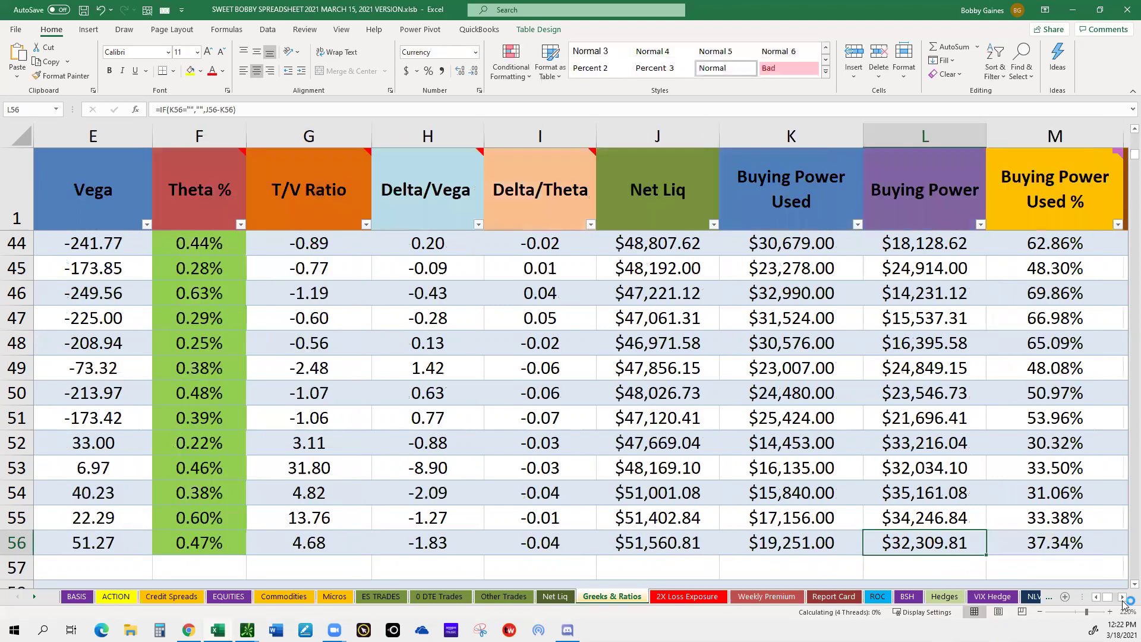
{"action": "scroll", "coordinate": [907, 559], "scroll_direction": "right", "scroll_amount": 1}
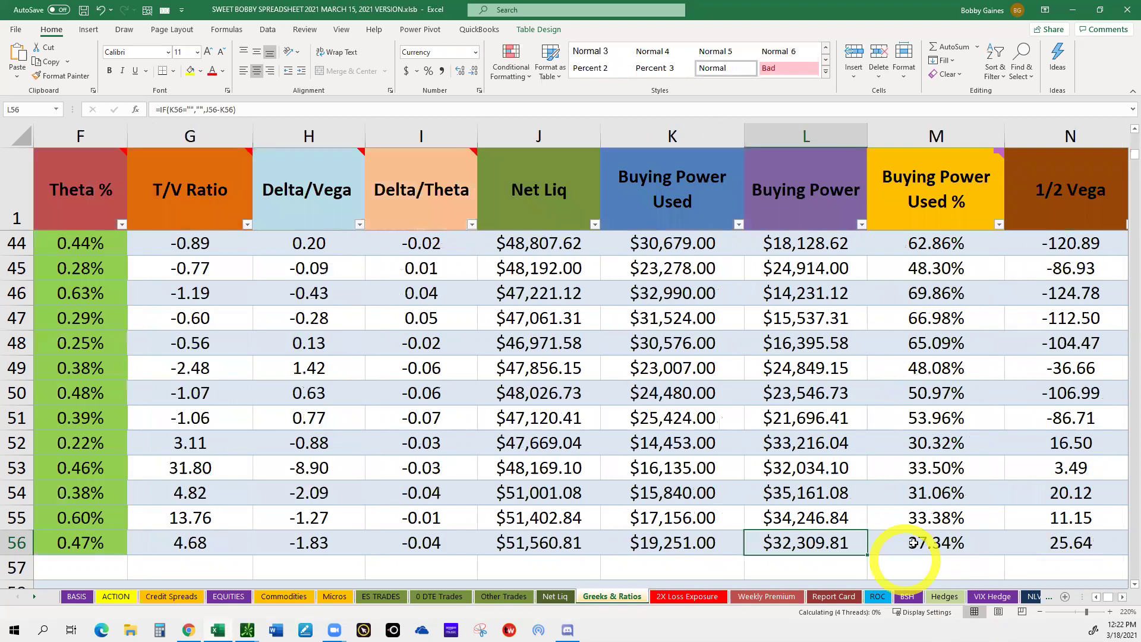
{"action": "left_click", "coordinate": [914, 543]}
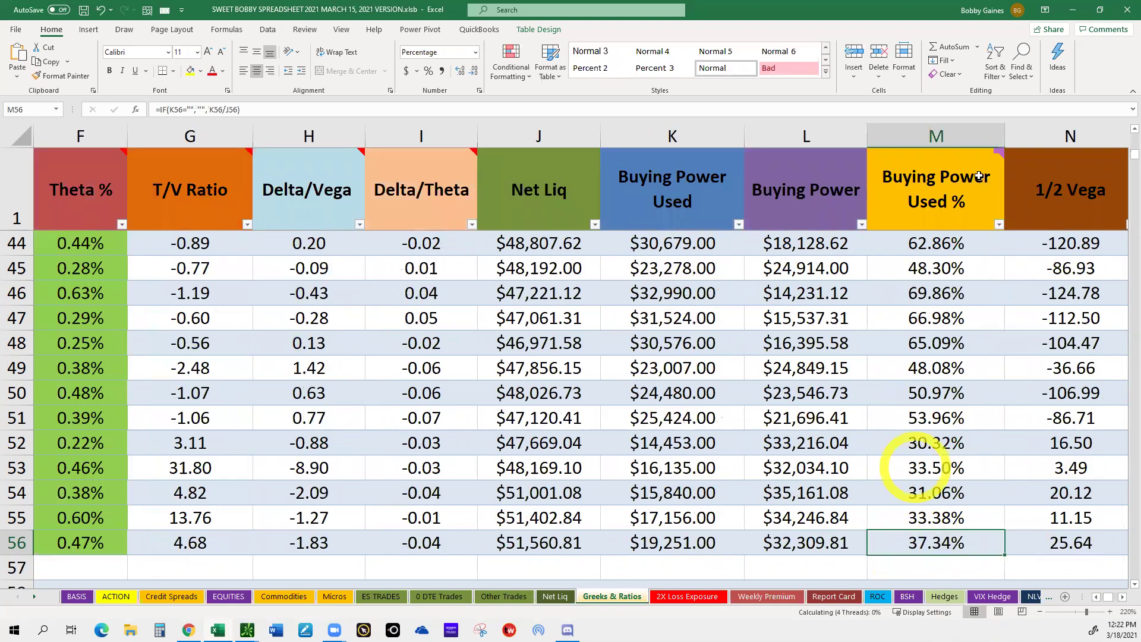
{"action": "mouse_move", "coordinate": [978, 177]}
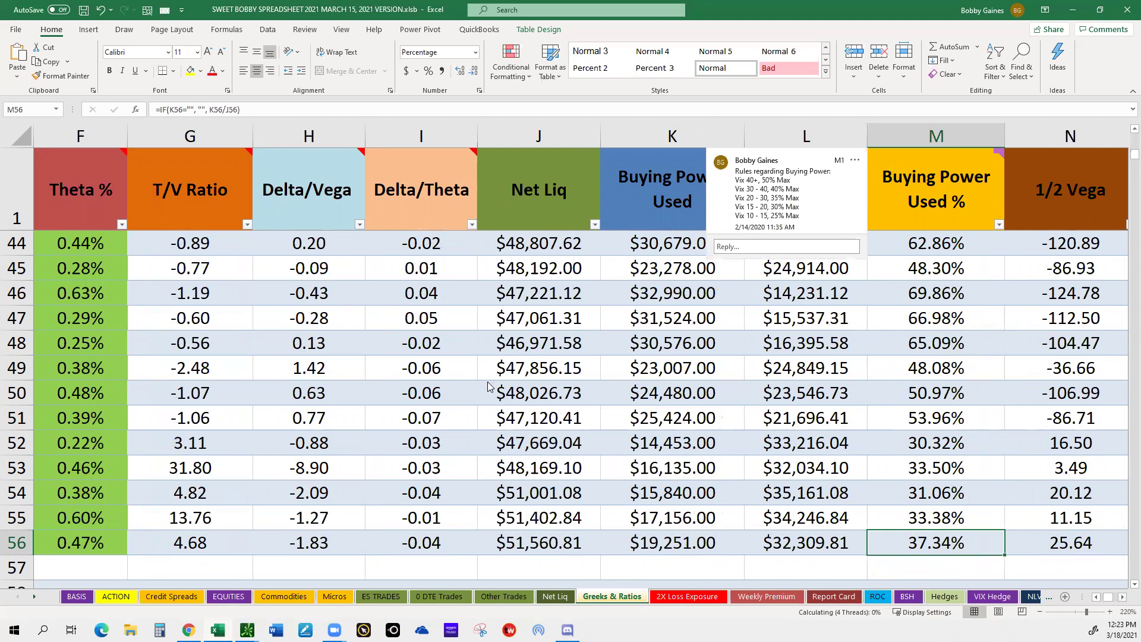
{"action": "scroll", "coordinate": [568, 379], "scroll_direction": "right", "scroll_amount": 1}
{"action": "scroll", "coordinate": [566, 374], "scroll_direction": "right", "scroll_amount": 2}
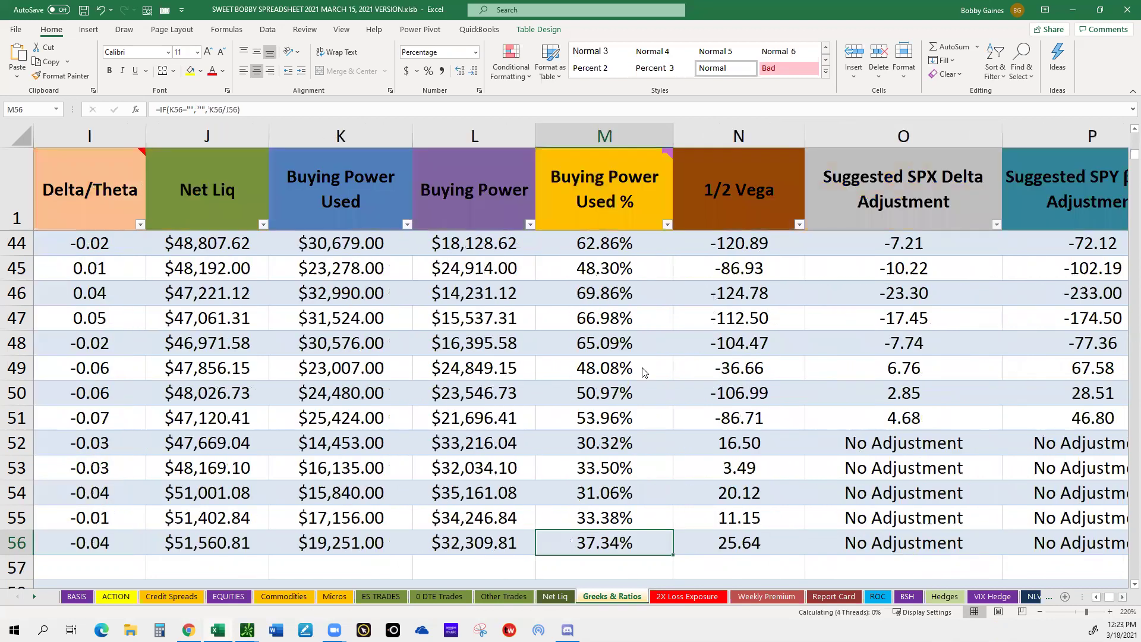
{"action": "scroll", "coordinate": [647, 375], "scroll_direction": "right", "scroll_amount": 3}
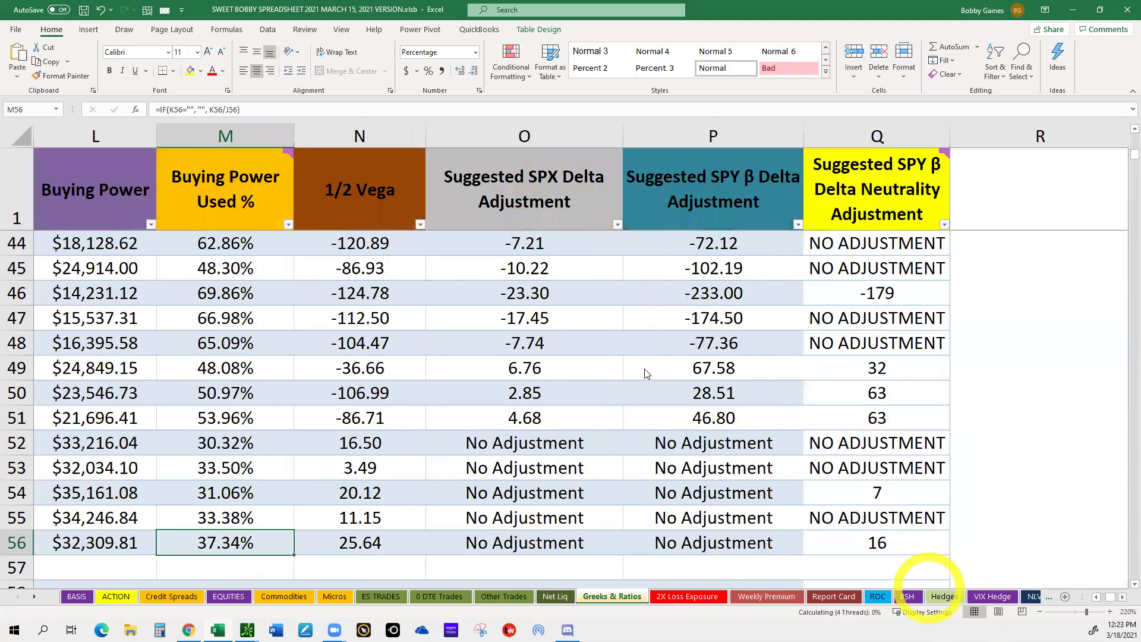
{"action": "key", "text": "Right"}
{"action": "key", "text": "Right"}
{"action": "key", "text": "Right"}
{"action": "key", "text": "Right"}
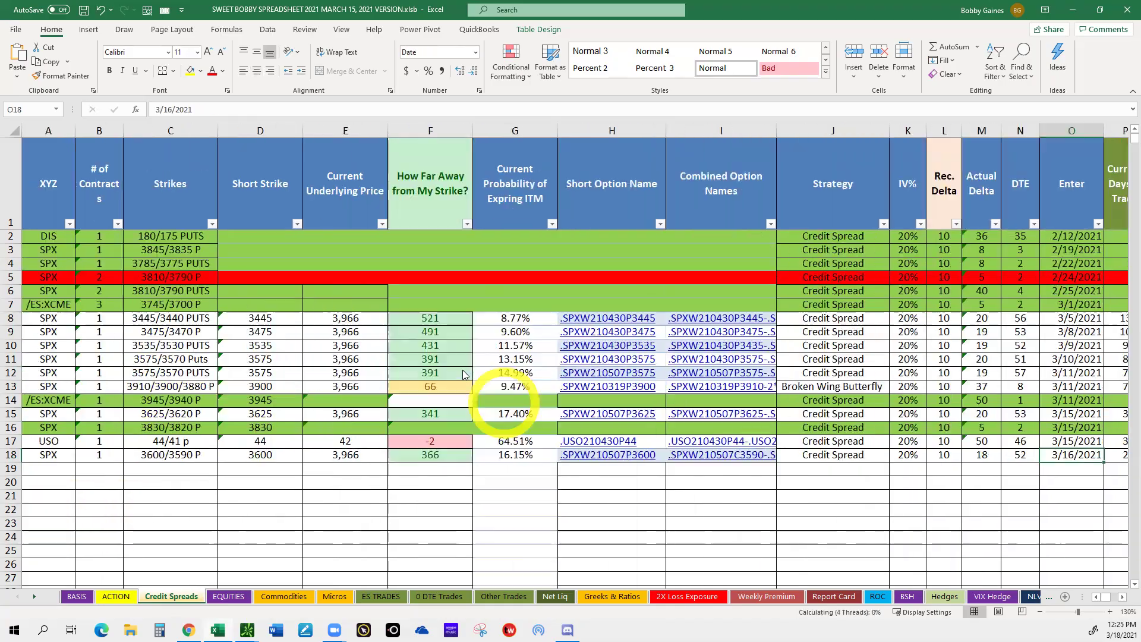
- Check the Broken Wing Butterfly row in Credit Spreads and the SPX legs of the BUTTERFLY 1 group in thinkorswim
{"action": "left_click", "coordinate": [796, 385]}
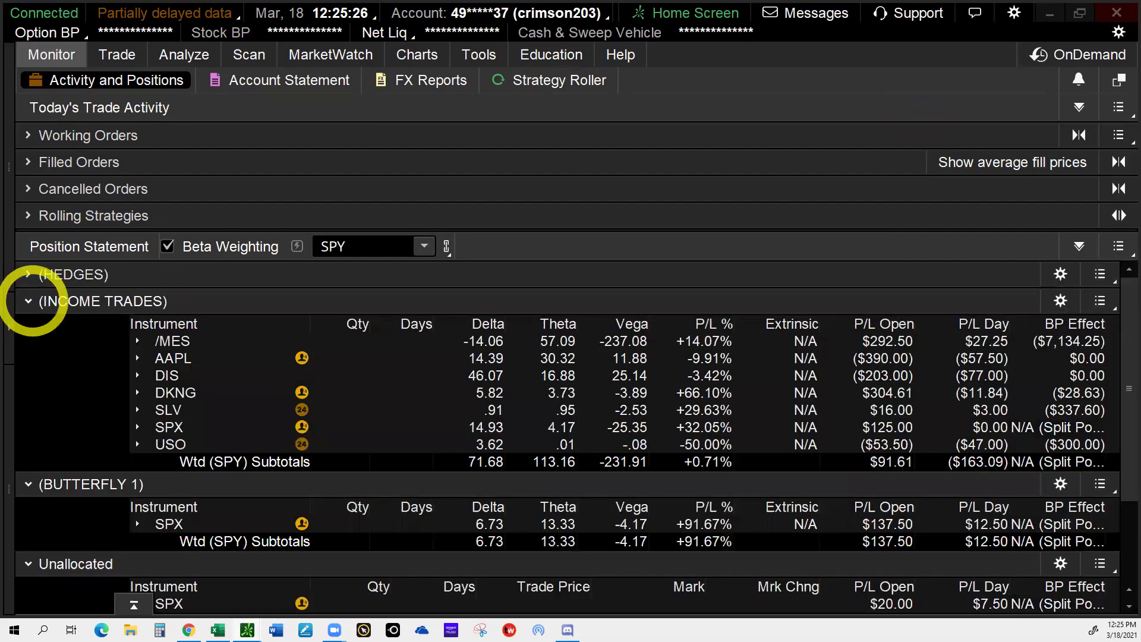
{"action": "left_click", "coordinate": [28, 302]}
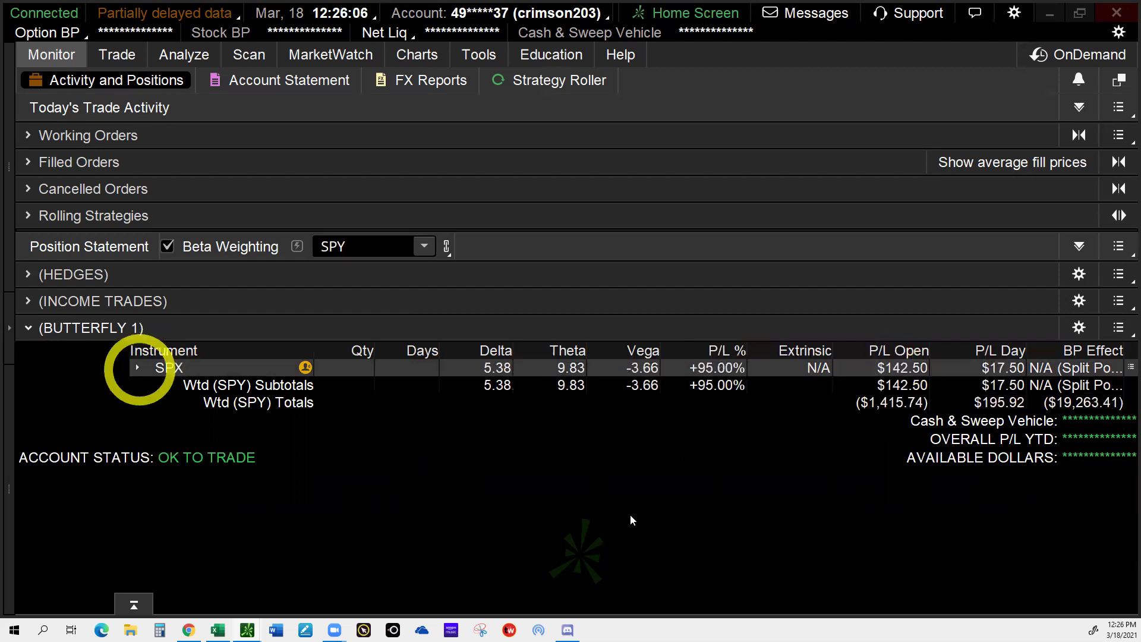
{"action": "left_click", "coordinate": [137, 367]}
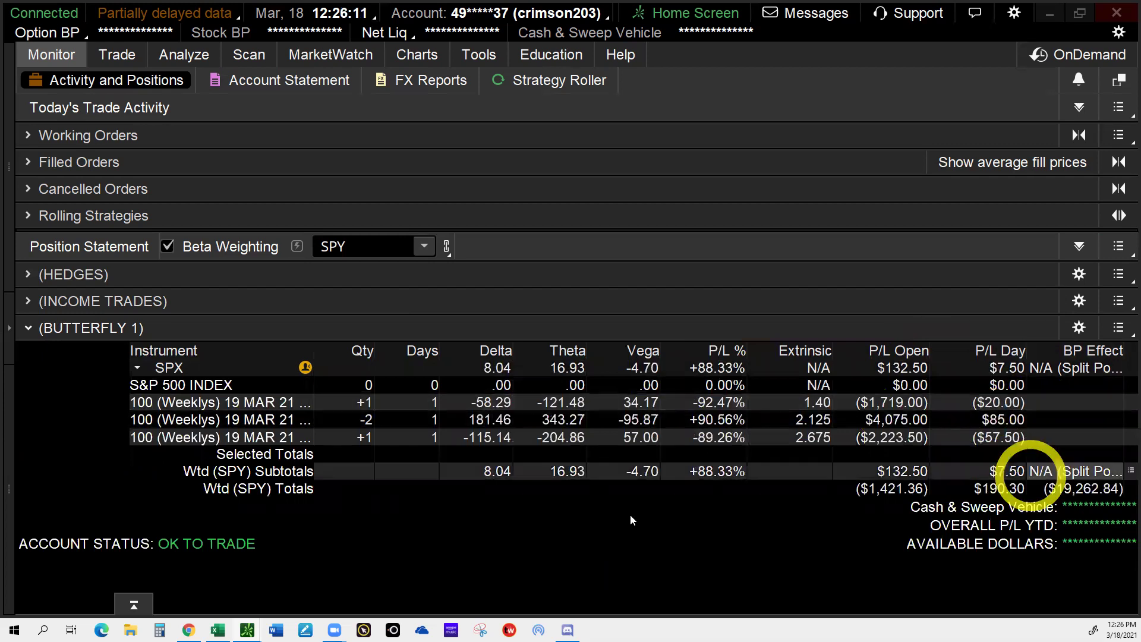
{"action": "left_click", "coordinate": [137, 367]}
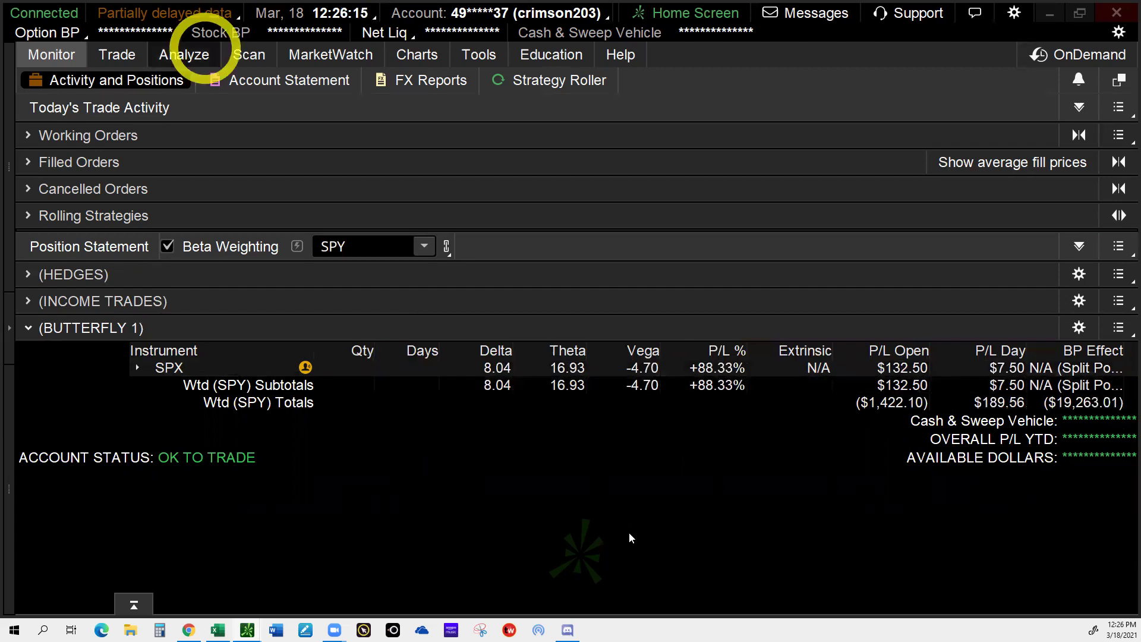
- Analyze the SPX butterfly position in the Risk Profile and collapse the Price Slices section
{"action": "left_click", "coordinate": [183, 54]}
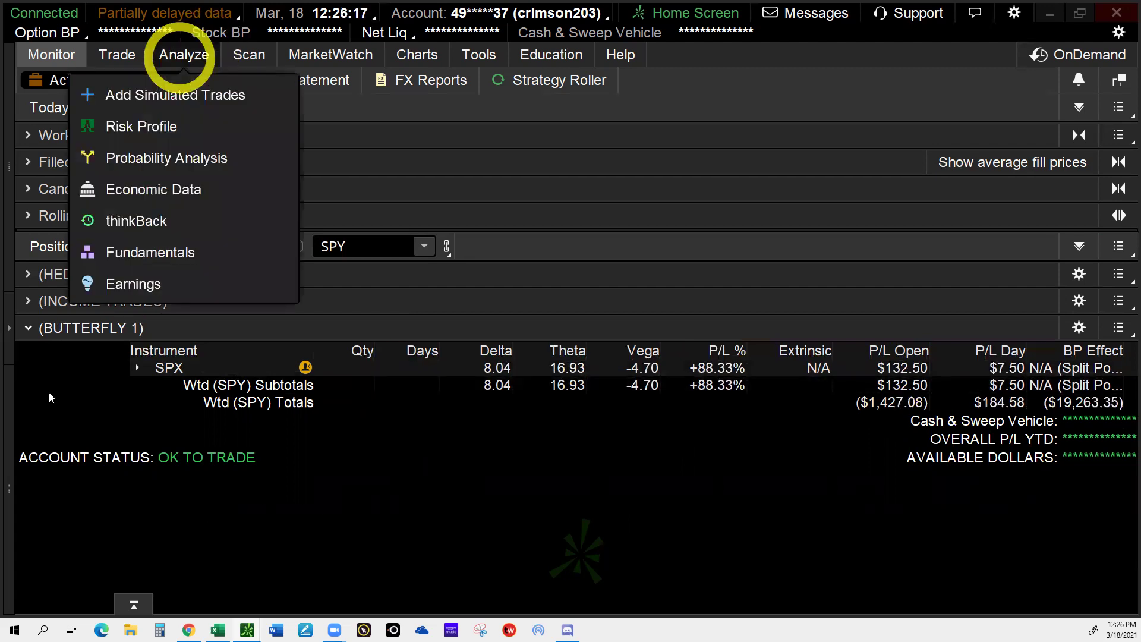
{"action": "left_click", "coordinate": [464, 370]}
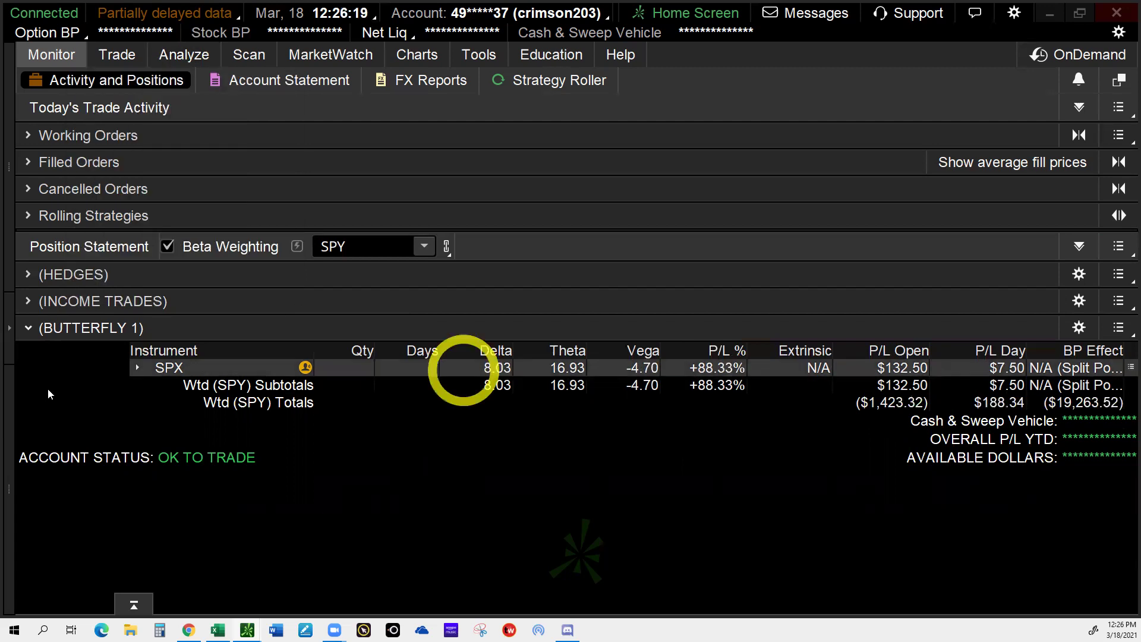
{"action": "right_click", "coordinate": [464, 369]}
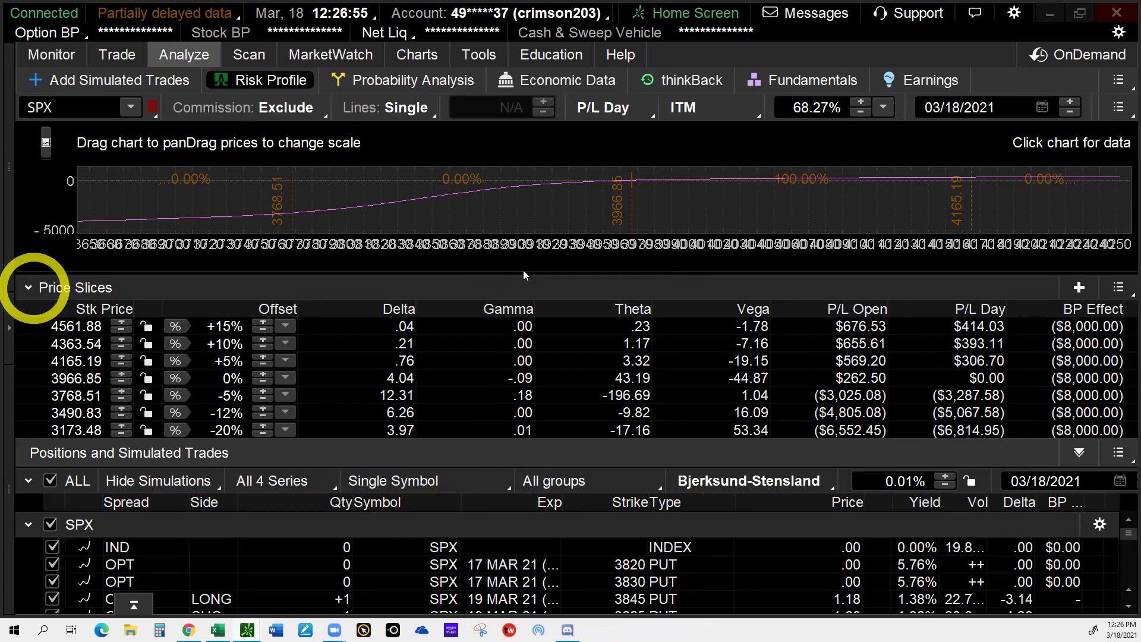
{"action": "left_click", "coordinate": [28, 287]}
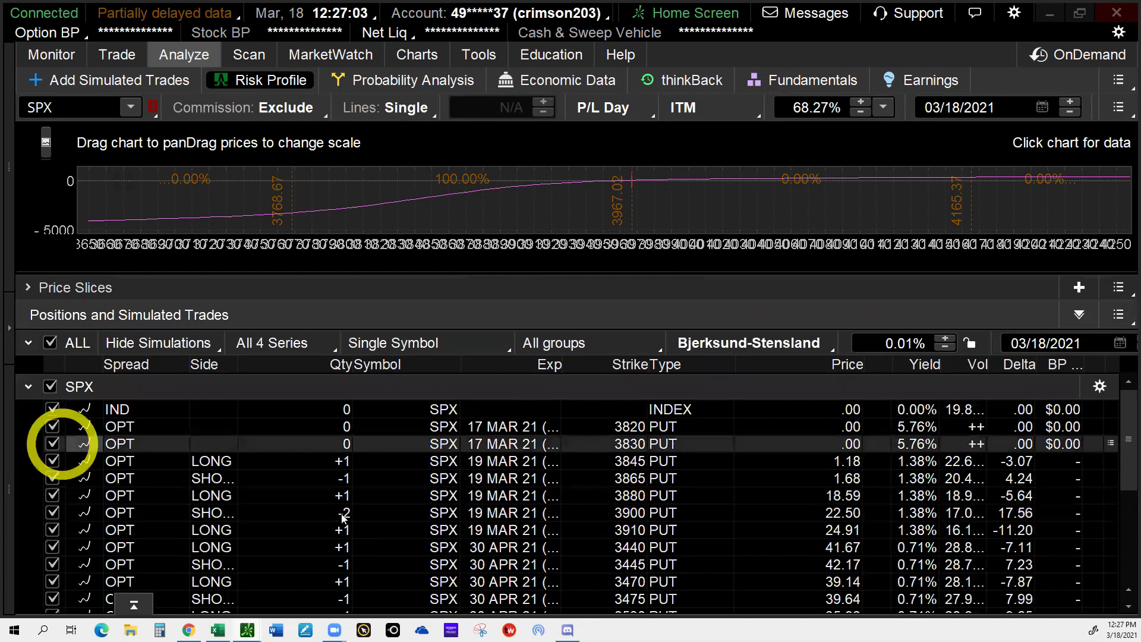
- Limit the SPX risk profile to the 19 MAR 21 put legs at strikes 3880, 3900 and 3910
{"action": "left_click", "coordinate": [50, 386]}
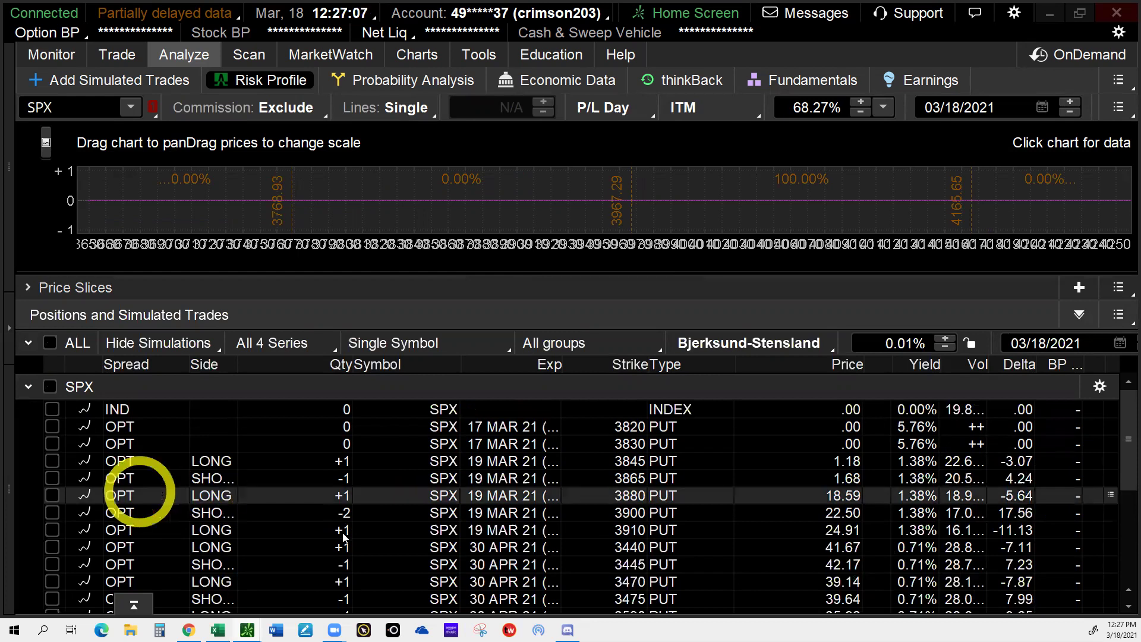
{"action": "left_click", "coordinate": [53, 495]}
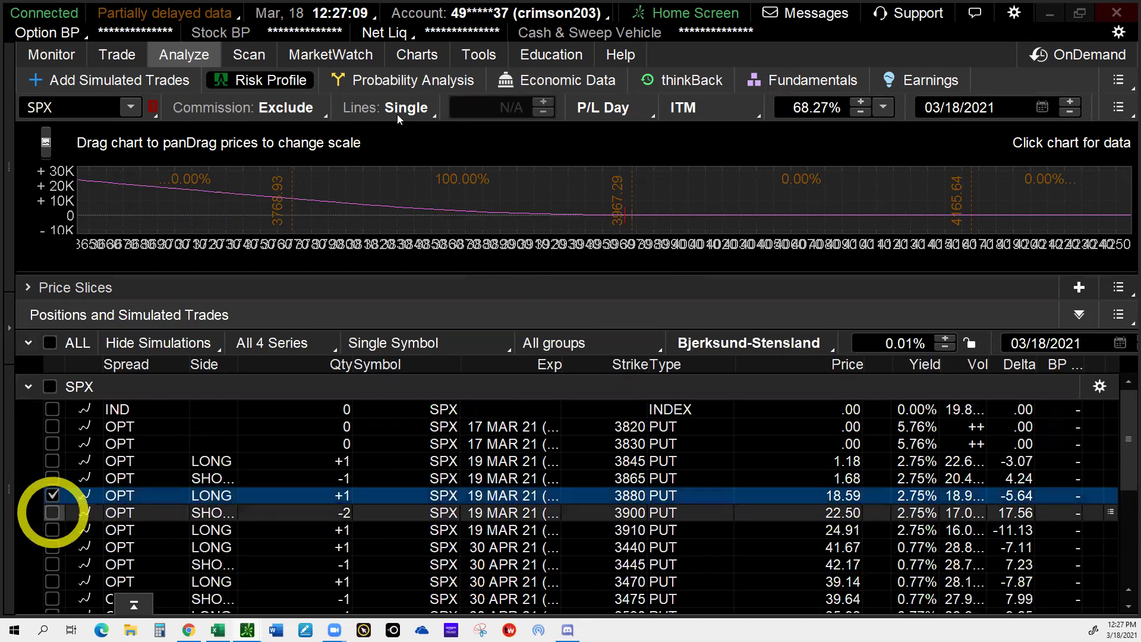
{"action": "left_click", "coordinate": [52, 512]}
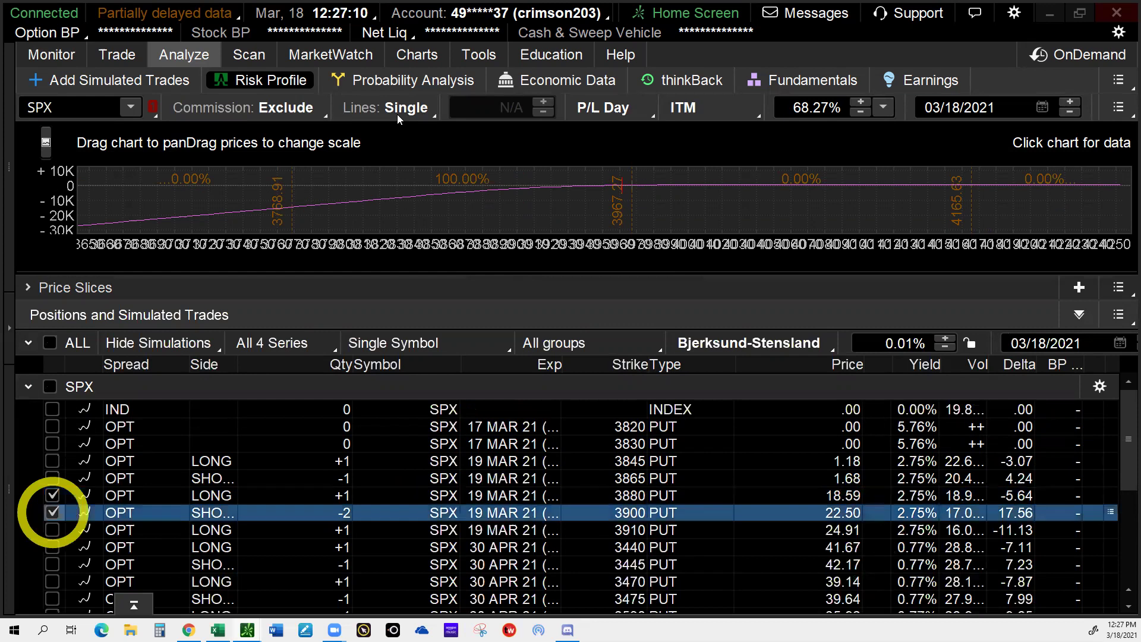
{"action": "left_click", "coordinate": [52, 530]}
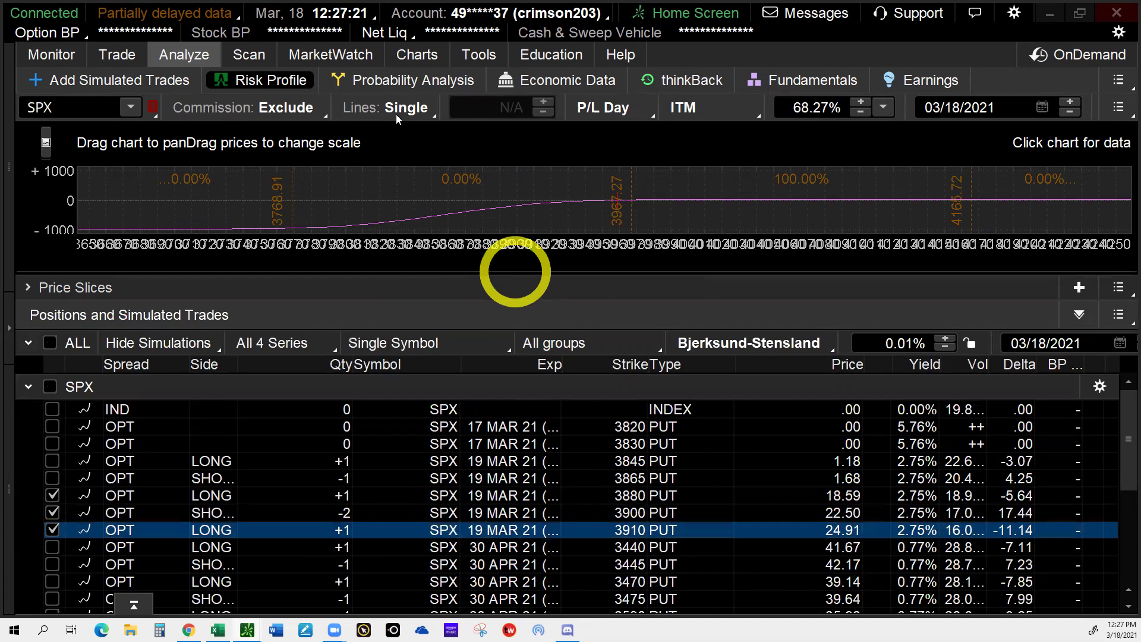
- Enlarge the SPX risk graph and set its lines to +1 @ Expiration
{"action": "left_click_drag", "start_coordinate": [515, 271], "coordinate": [506, 419]}
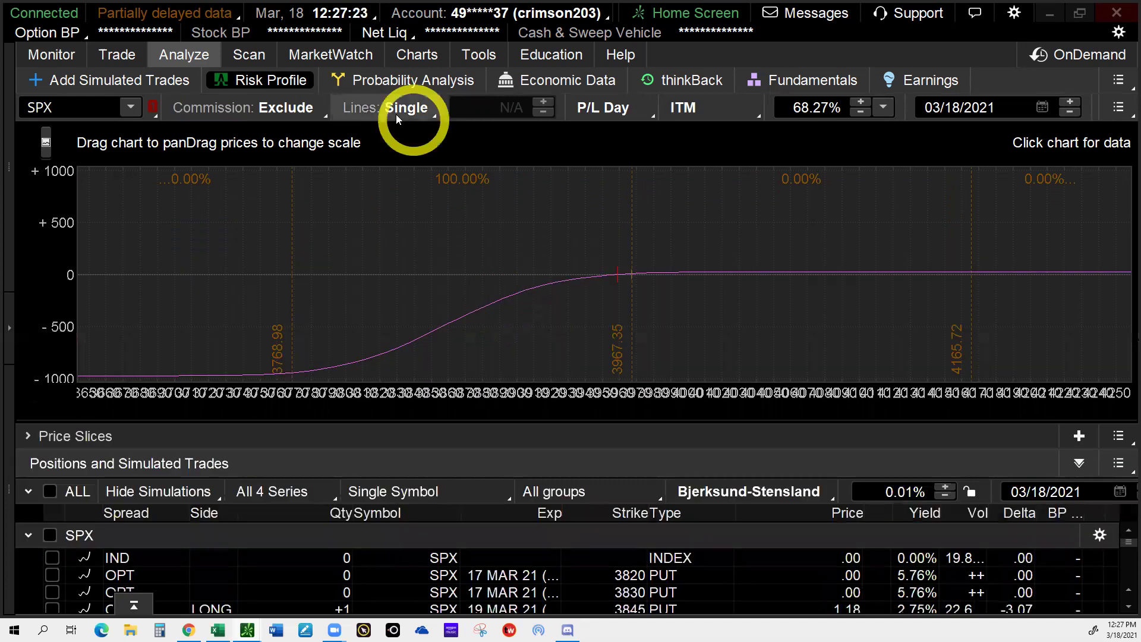
{"action": "left_click", "coordinate": [395, 114]}
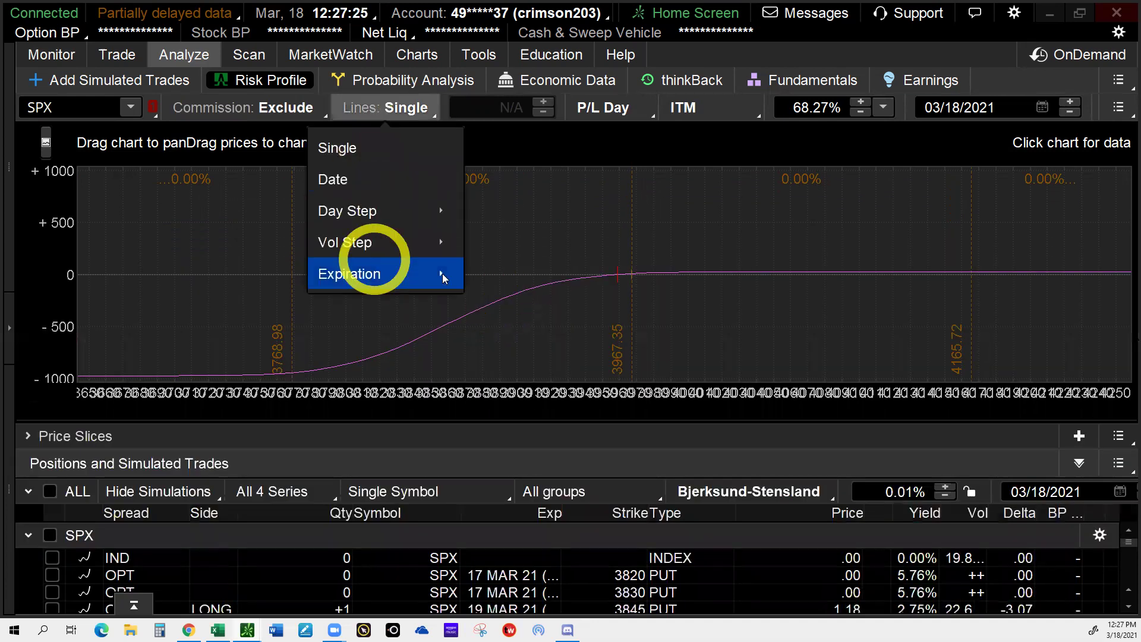
{"action": "mouse_move", "coordinate": [375, 260]}
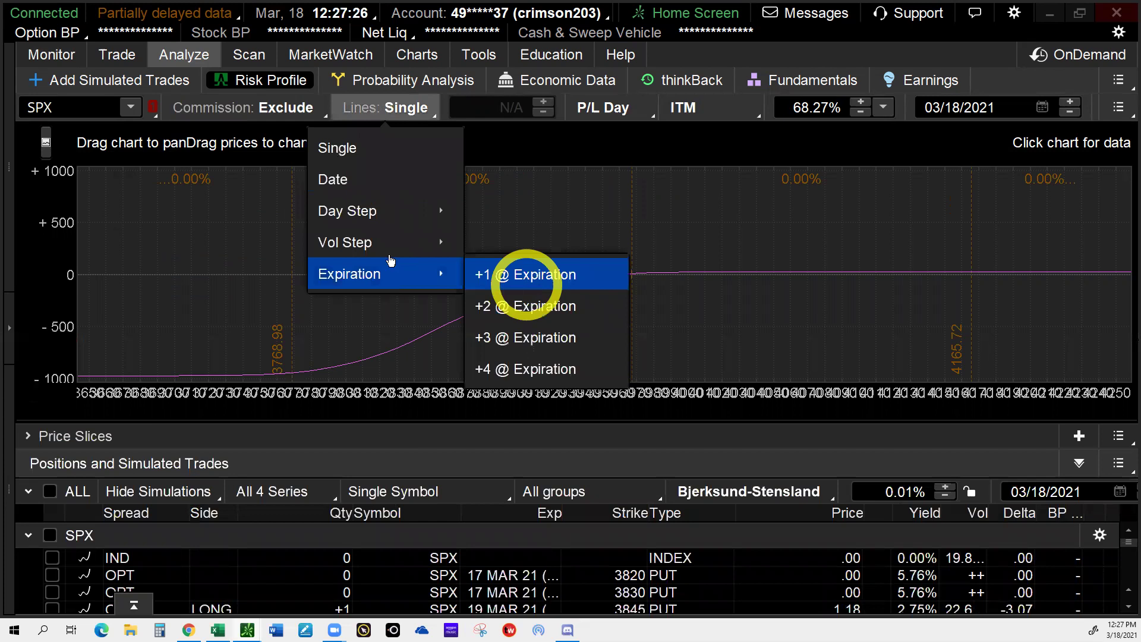
{"action": "left_click", "coordinate": [523, 273]}
{"action": "left_click", "coordinate": [565, 345]}
- Stretch the risk graph's price axis and centre the chart on the expiration peak near 3900
{"action": "left_click_drag", "start_coordinate": [770, 390], "coordinate": [800, 387]}
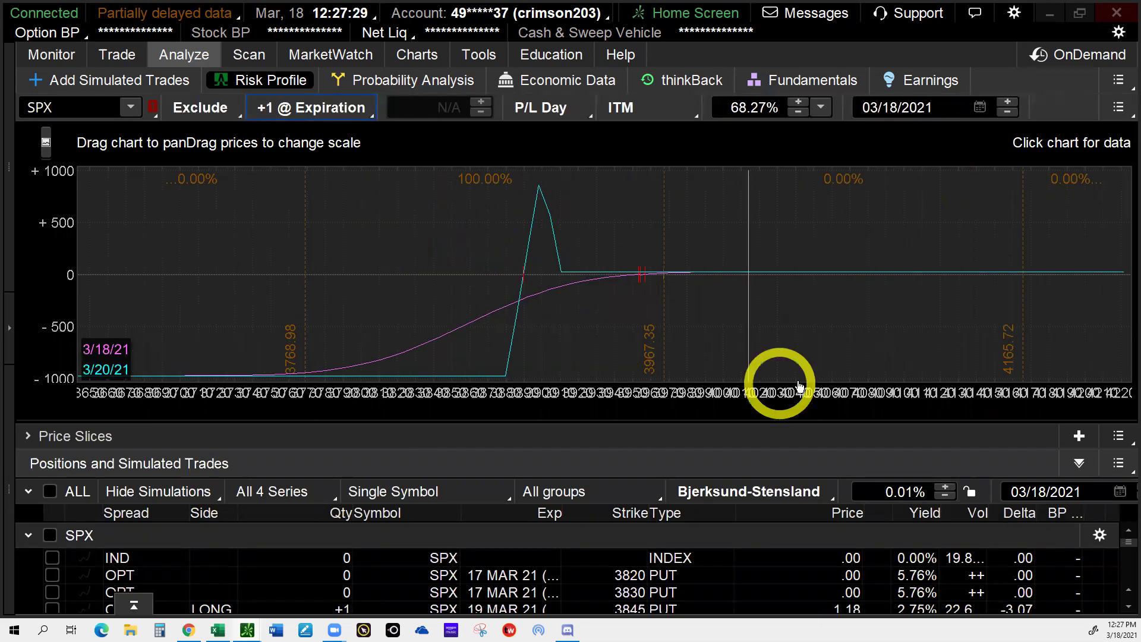
{"action": "left_click", "coordinate": [1028, 381]}
{"action": "left_click", "coordinate": [570, 251]}
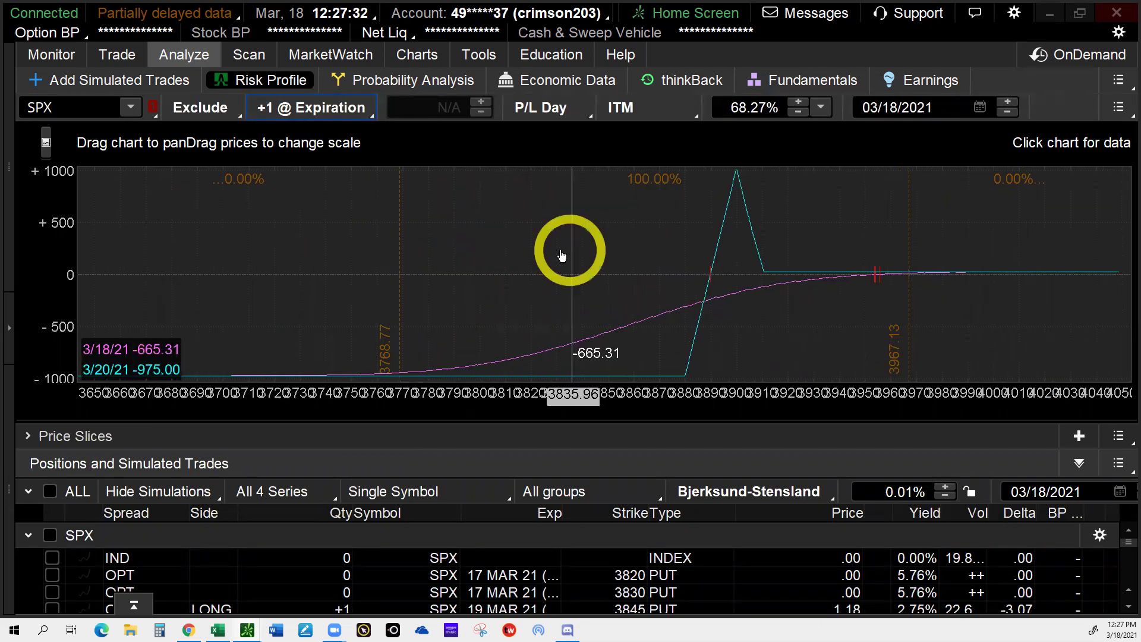
{"action": "left_click_drag", "start_coordinate": [331, 249], "coordinate": [104, 250]}
{"action": "left_click", "coordinate": [913, 388]}
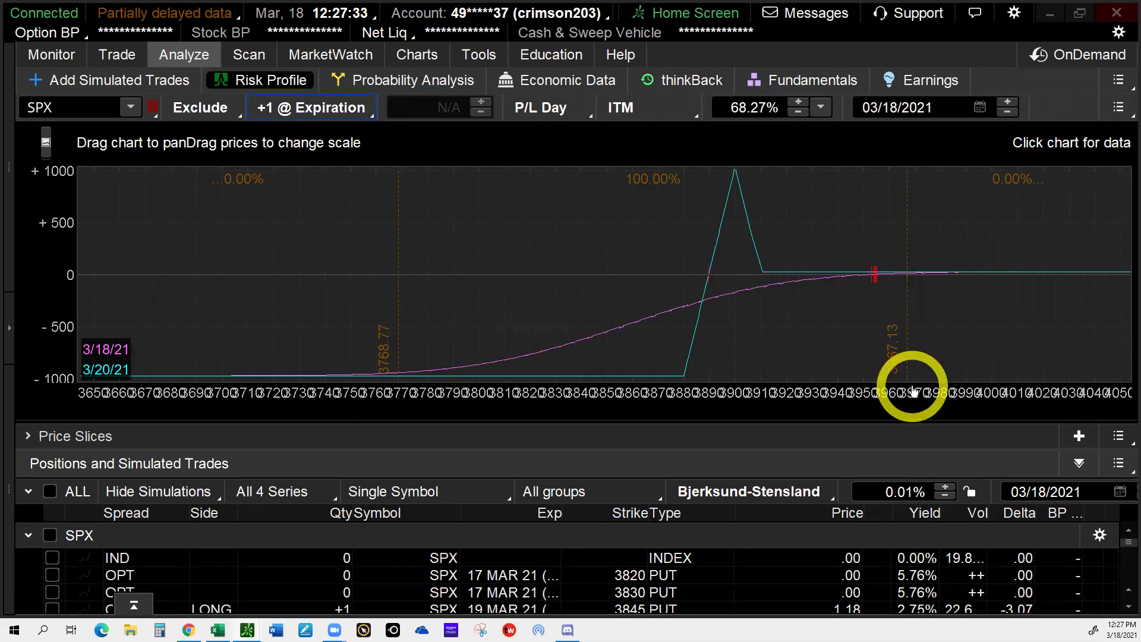
{"action": "left_click_drag", "start_coordinate": [915, 400], "coordinate": [1074, 378]}
{"action": "left_click_drag", "start_coordinate": [677, 245], "coordinate": [331, 242]}
{"action": "left_click_drag", "start_coordinate": [782, 397], "coordinate": [920, 394]}
- Examine the 3/18/21 and 3/20/21 P/L curves around the 3900 peak, beyond 3910 and near the current SPX price
{"action": "left_click", "coordinate": [618, 221]}
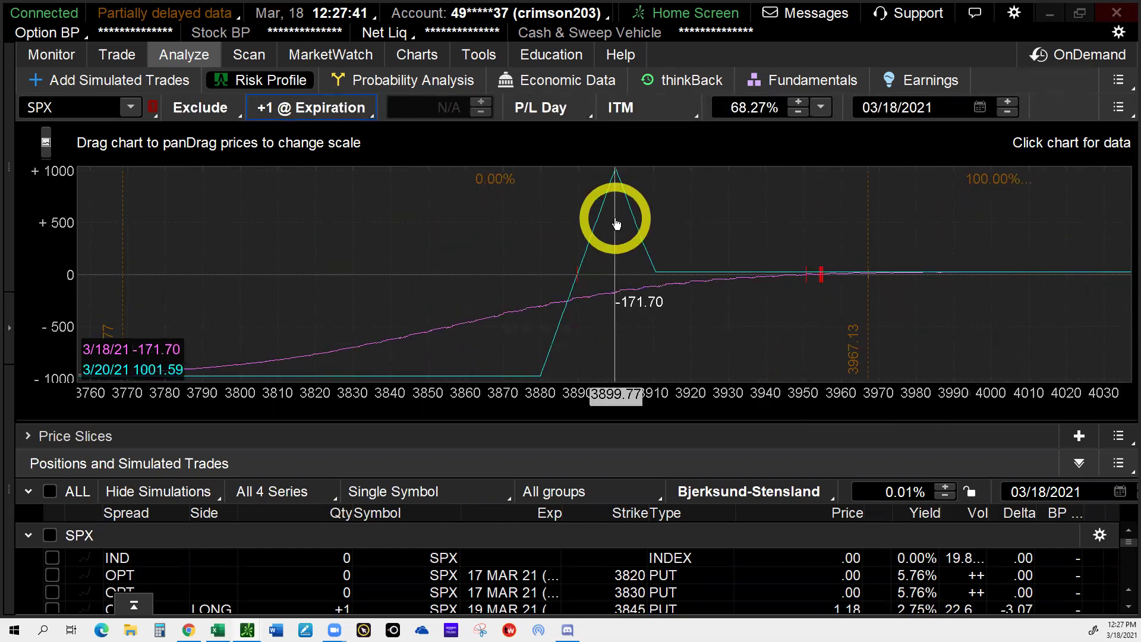
{"action": "left_click", "coordinate": [667, 217]}
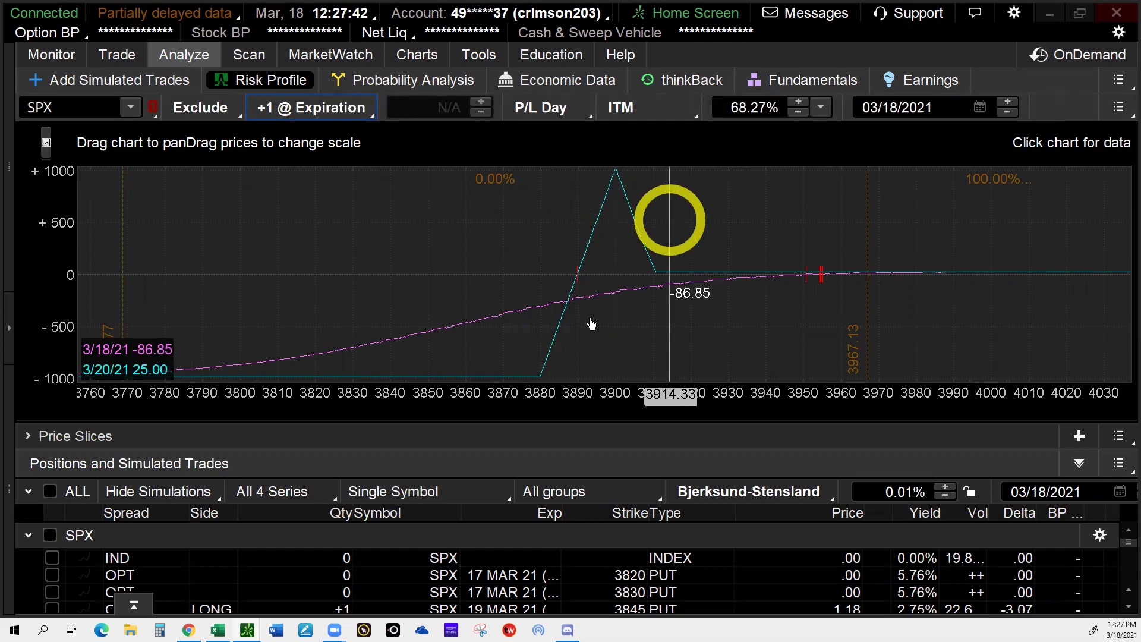
{"action": "left_click", "coordinate": [469, 404]}
{"action": "left_click", "coordinate": [945, 350]}
{"action": "left_click", "coordinate": [876, 395]}
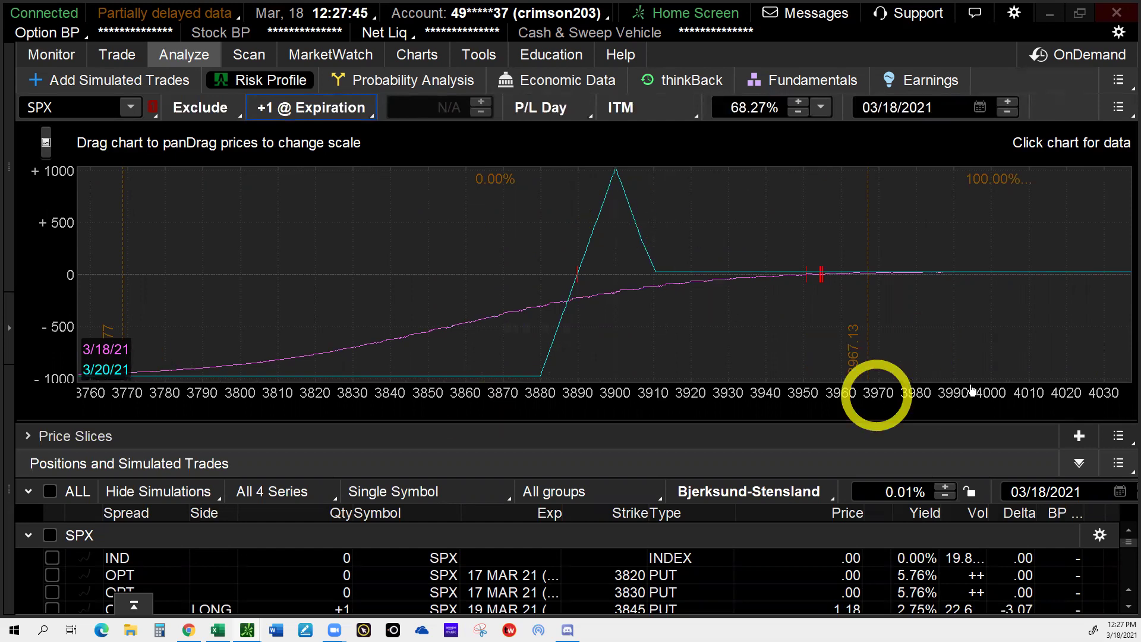
{"action": "left_click", "coordinate": [1067, 395]}
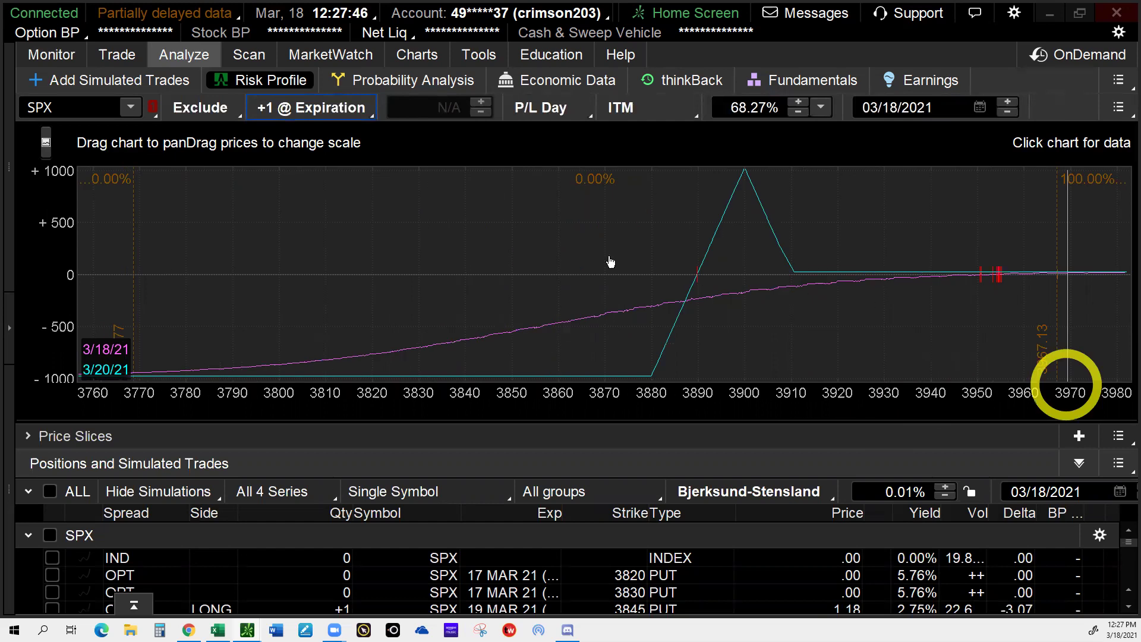
{"action": "left_click", "coordinate": [414, 258]}
{"action": "left_click", "coordinate": [560, 239]}
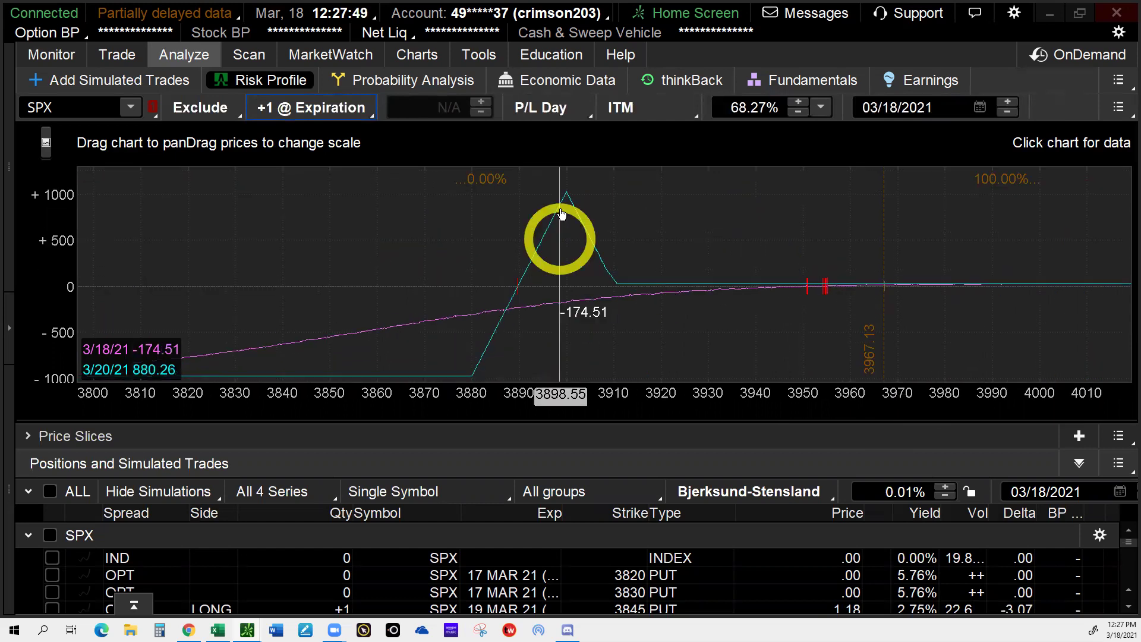
{"action": "left_click", "coordinate": [609, 321]}
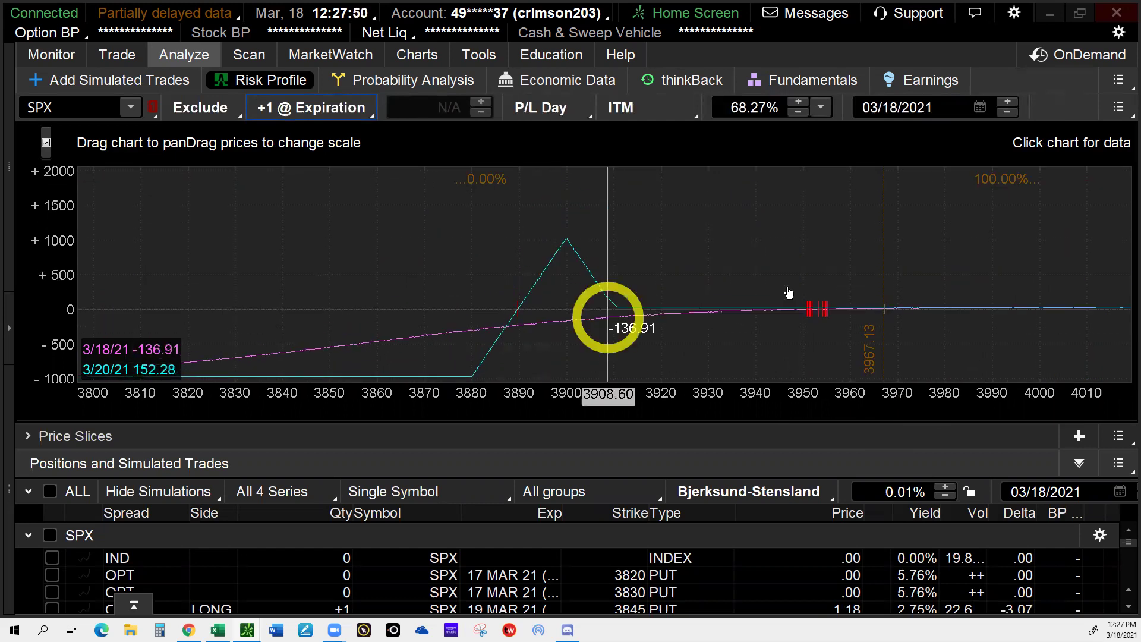
{"action": "left_click", "coordinate": [797, 277]}
{"action": "left_click", "coordinate": [819, 277]}
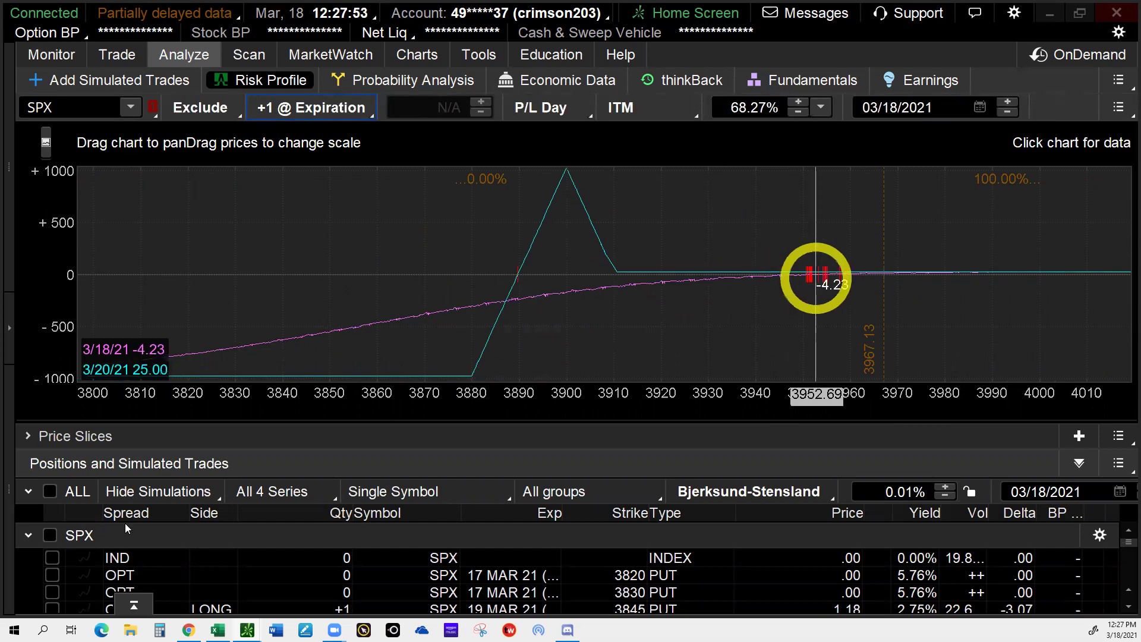
{"action": "left_click", "coordinate": [869, 290]}
{"action": "left_click", "coordinate": [889, 298]}
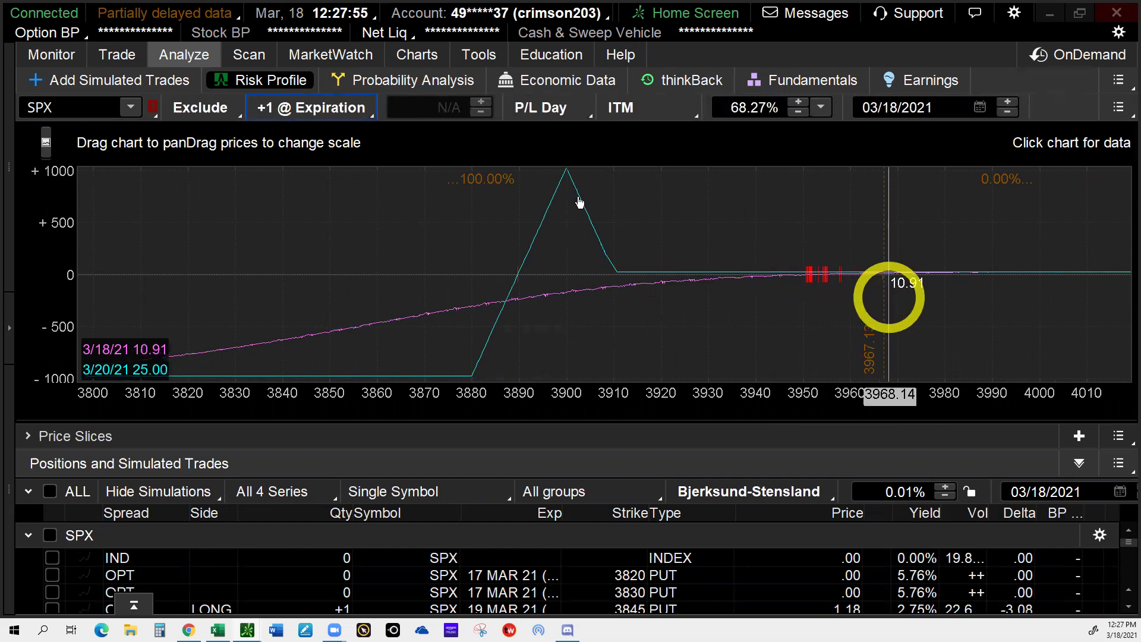
{"action": "left_click", "coordinate": [486, 406]}
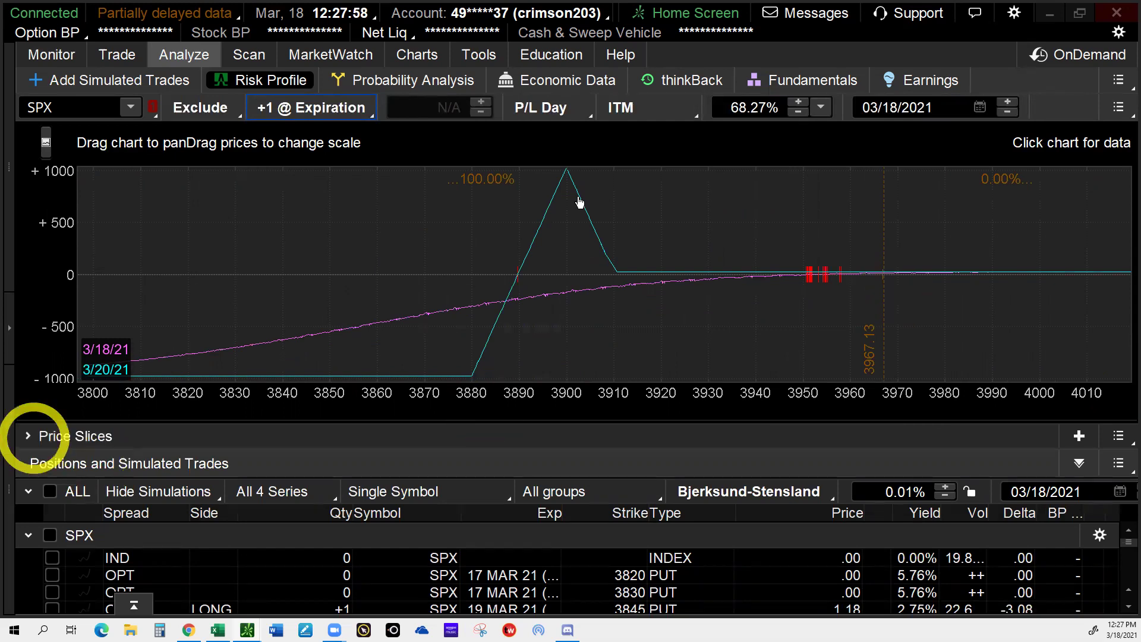
- Expand the Price Slices section and trace the 3/18/21 P/L curve from the current SPX price down to about 3938
{"action": "left_click", "coordinate": [26, 435]}
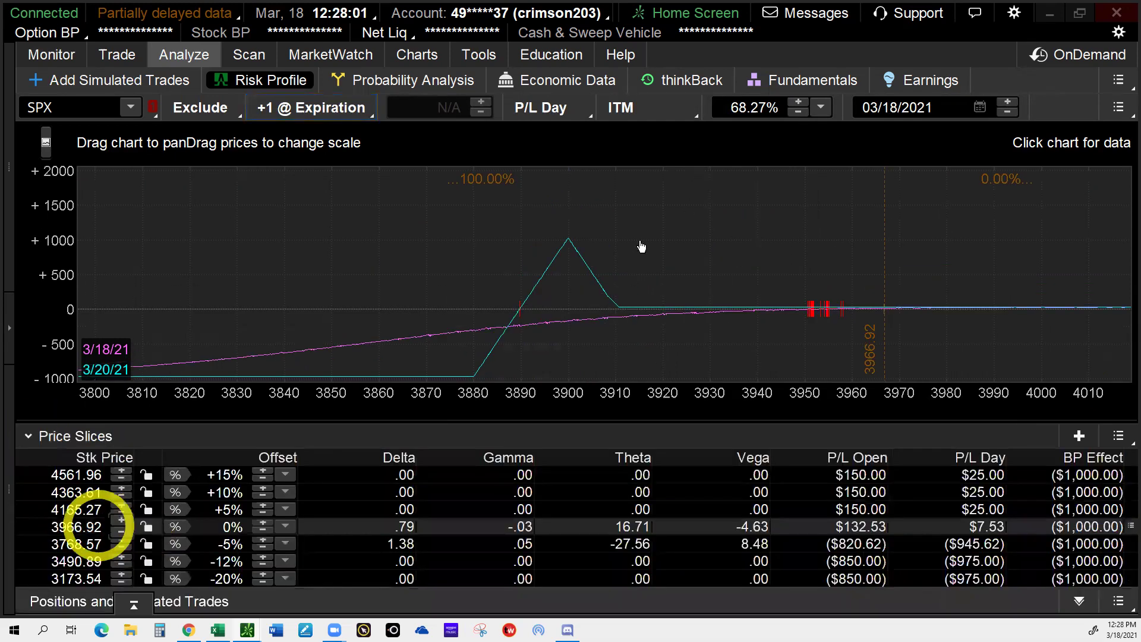
{"action": "left_click", "coordinate": [881, 351]}
{"action": "left_click", "coordinate": [885, 350]}
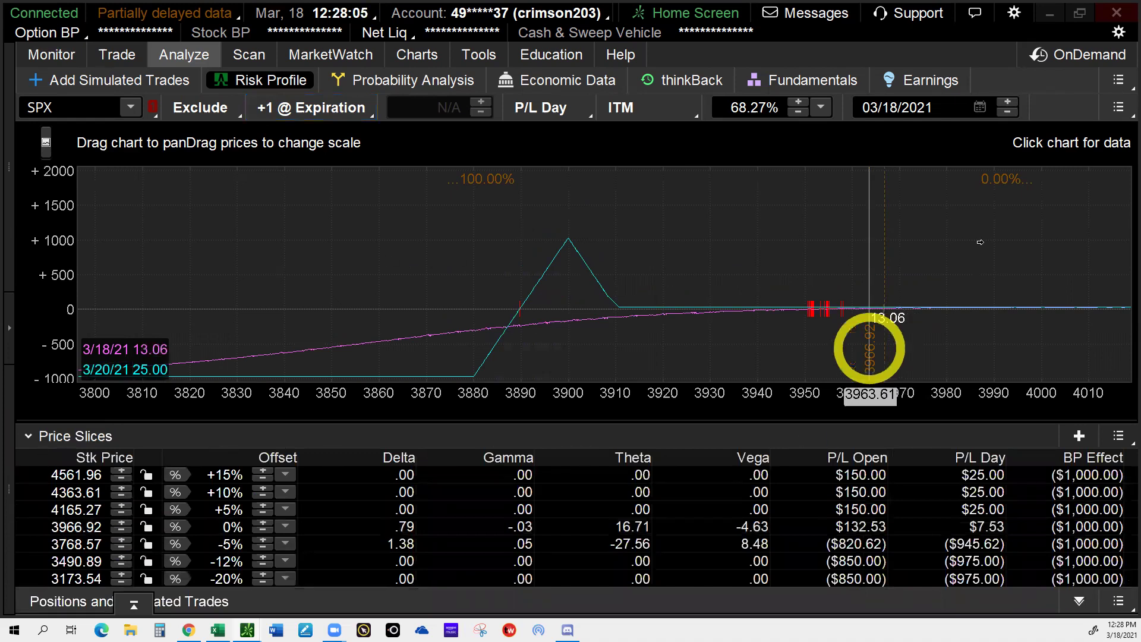
{"action": "left_click", "coordinate": [856, 349]}
{"action": "left_click", "coordinate": [832, 348]}
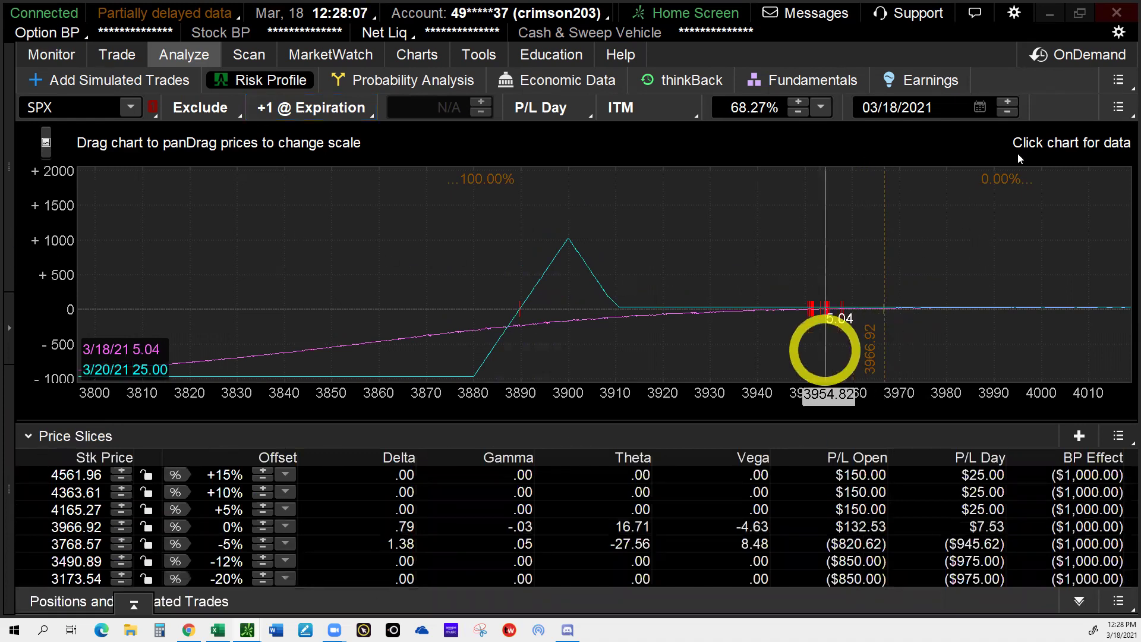
{"action": "left_click", "coordinate": [780, 351]}
{"action": "left_click", "coordinate": [741, 355]}
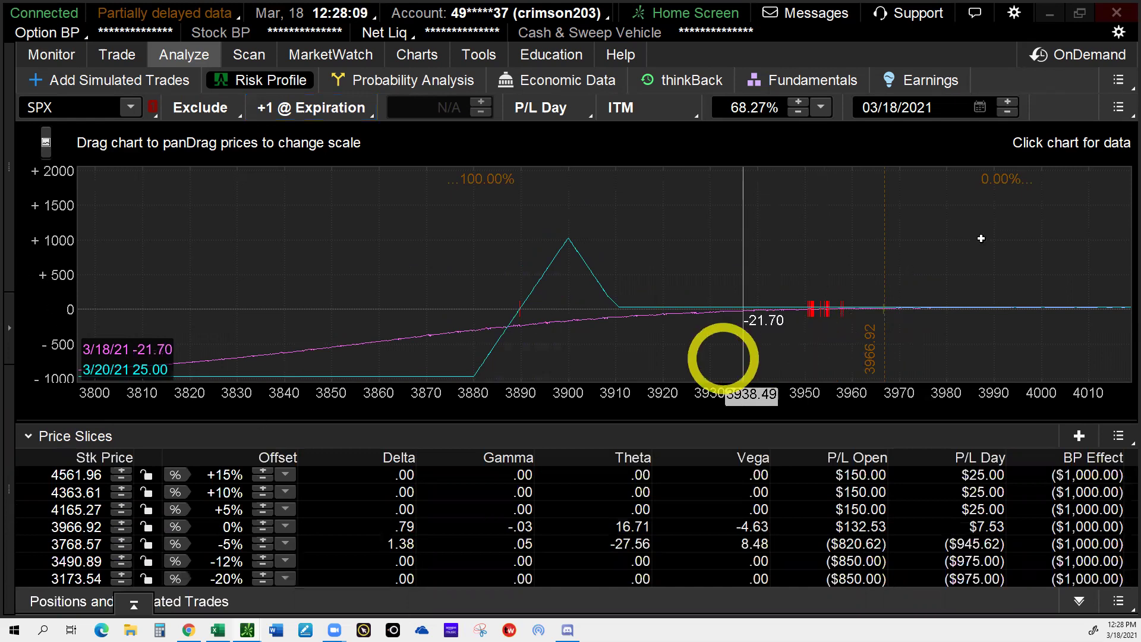
- Compare the 3/18/21 P/L with the 3/20/21 expiration P/L at the 3900 short strike
{"action": "left_click", "coordinate": [574, 334]}
{"action": "left_click", "coordinate": [567, 334]}
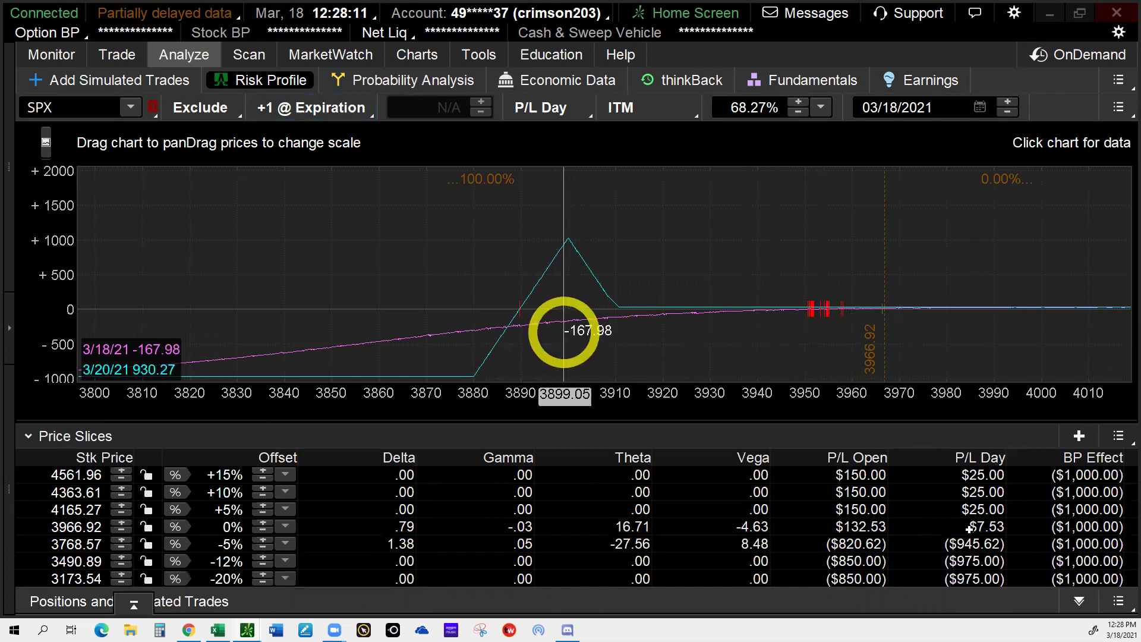
{"action": "left_click", "coordinate": [567, 334]}
{"action": "left_click", "coordinate": [562, 306]}
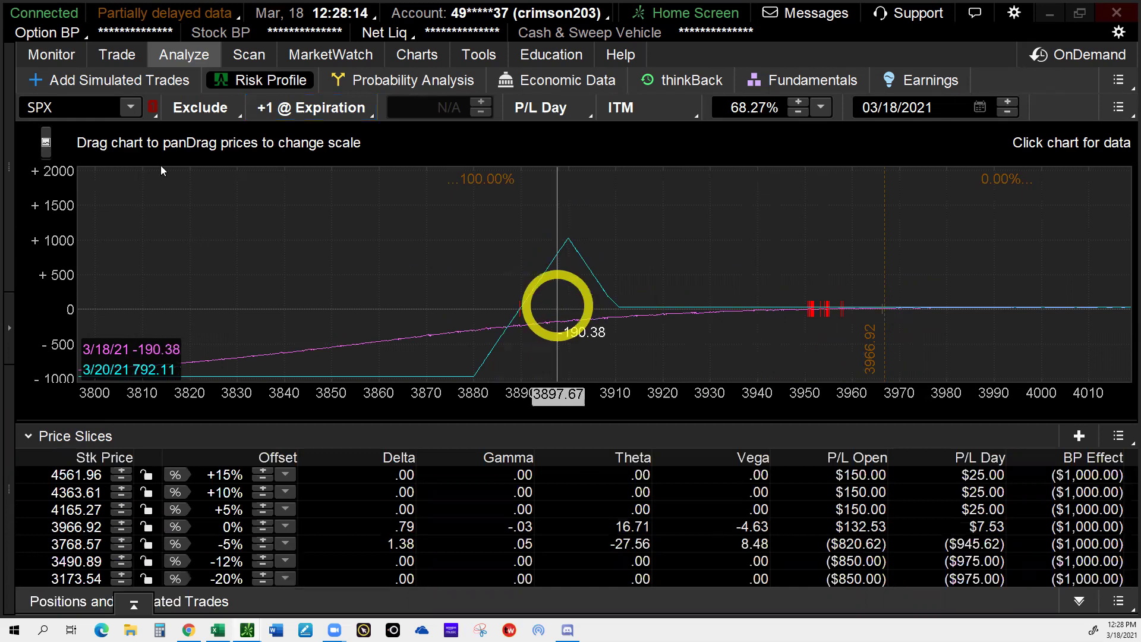
{"action": "left_click", "coordinate": [569, 243]}
{"action": "left_click", "coordinate": [567, 241]}
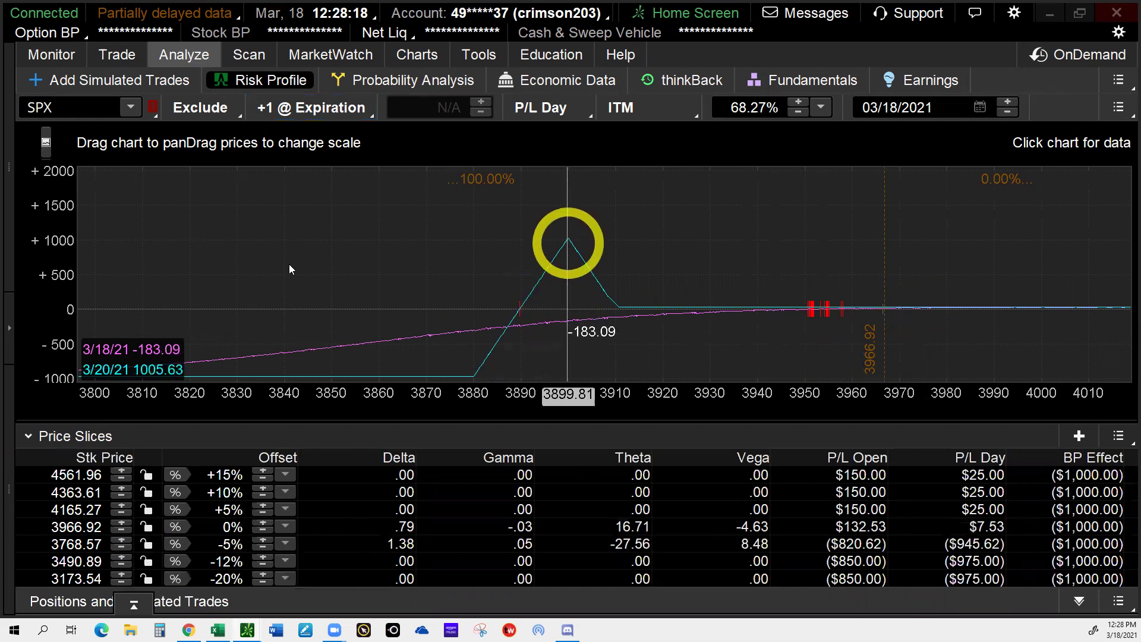
{"action": "left_click", "coordinate": [565, 369]}
{"action": "left_click", "coordinate": [560, 275]}
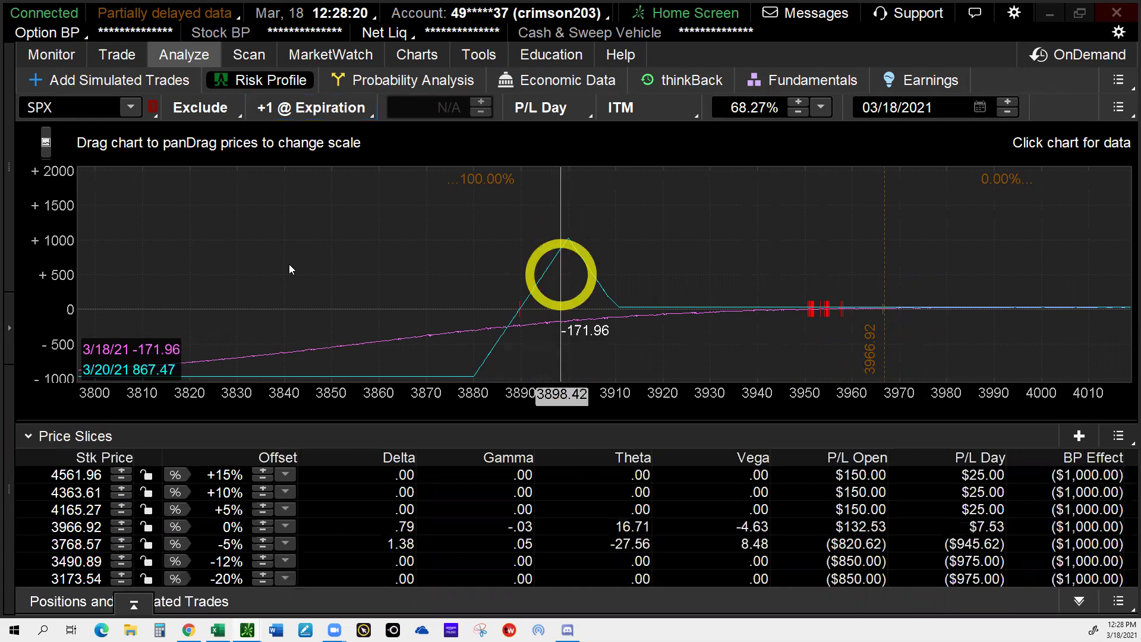
{"action": "left_click", "coordinate": [567, 262]}
{"action": "left_click", "coordinate": [576, 359]}
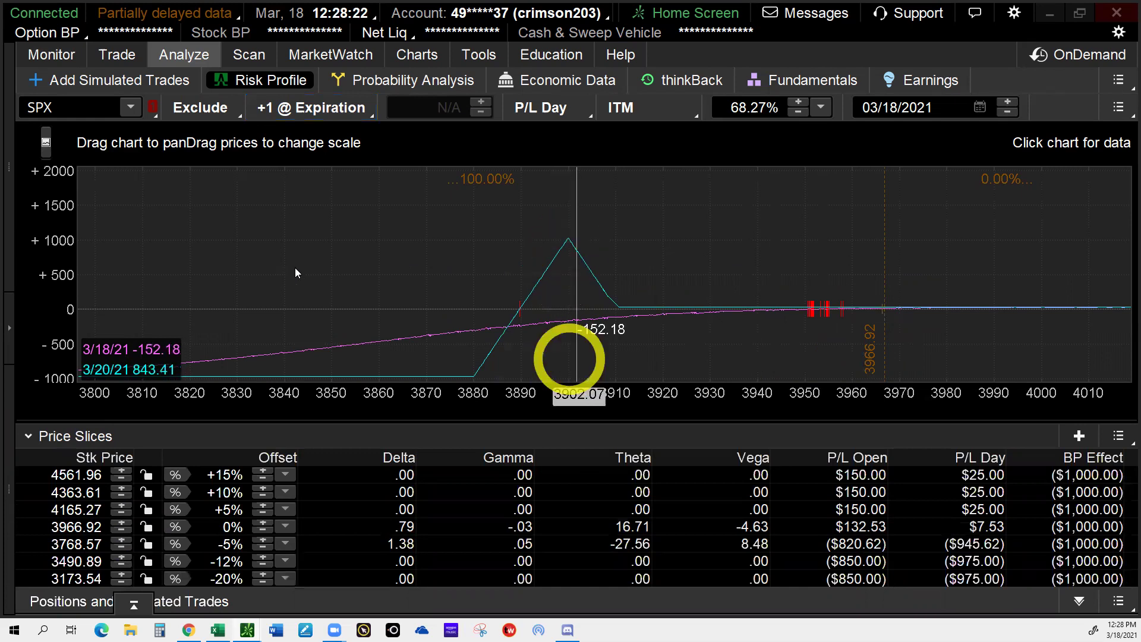
{"action": "left_click", "coordinate": [563, 370]}
{"action": "left_click", "coordinate": [569, 263]}
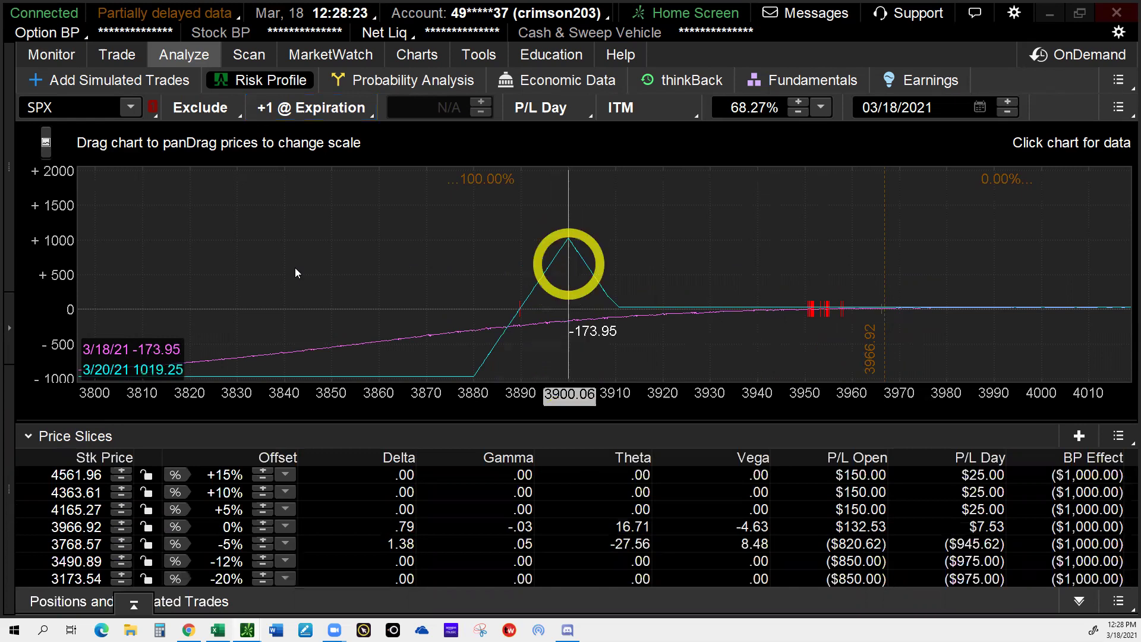
{"action": "left_click", "coordinate": [563, 241]}
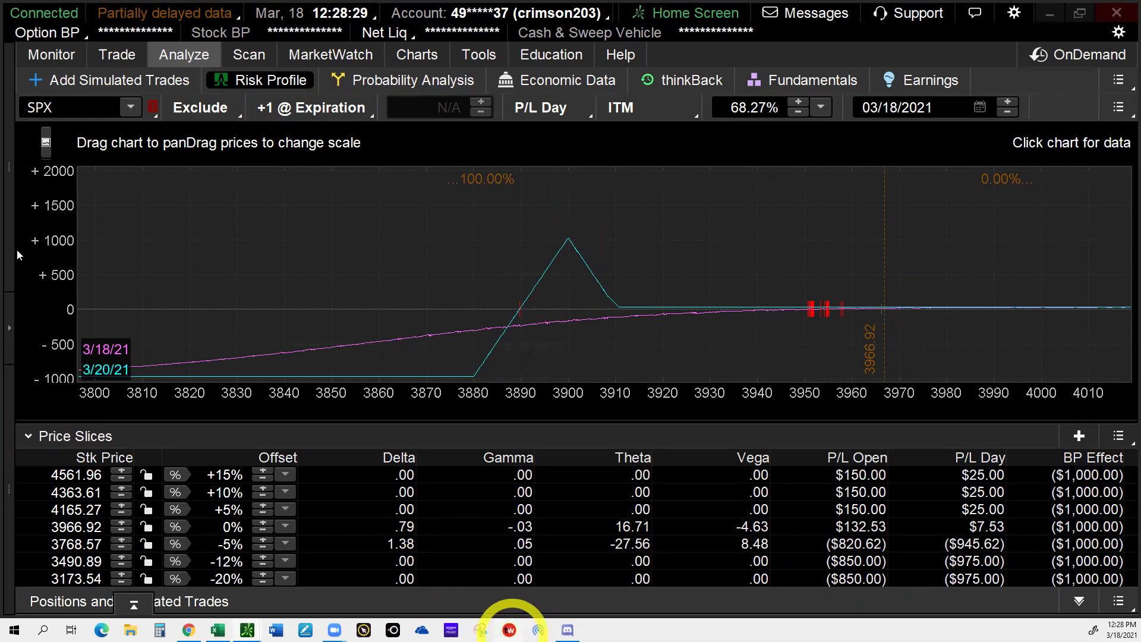
- Compare the P/L at the current SPX price with the expiration peak at 3900
{"action": "left_click", "coordinate": [842, 309]}
{"action": "left_click", "coordinate": [888, 307]}
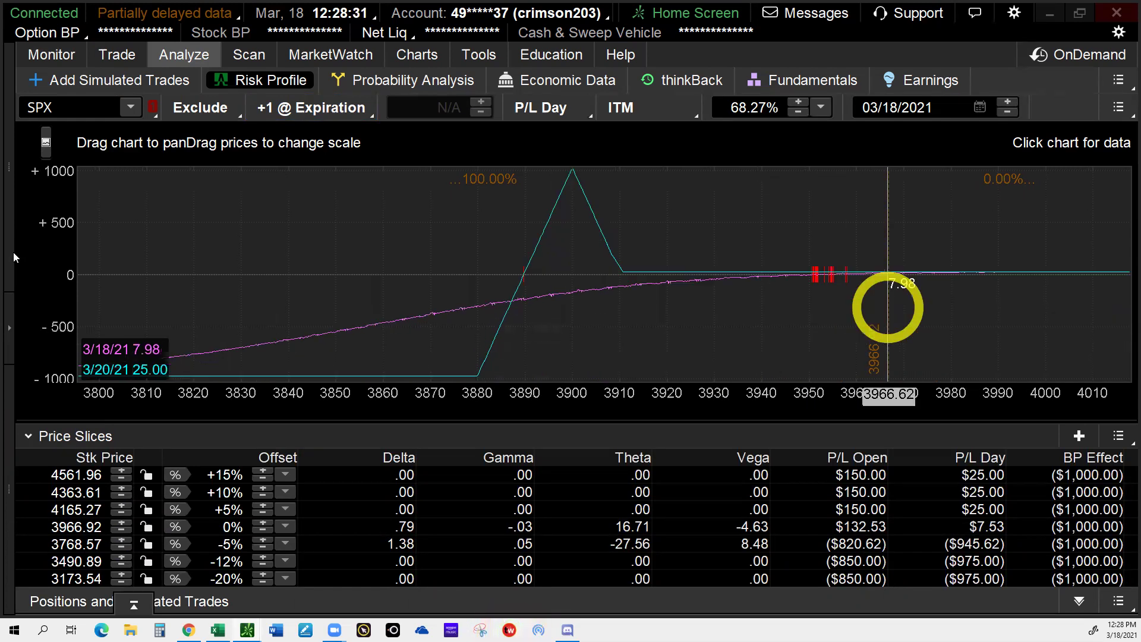
{"action": "left_click", "coordinate": [577, 195]}
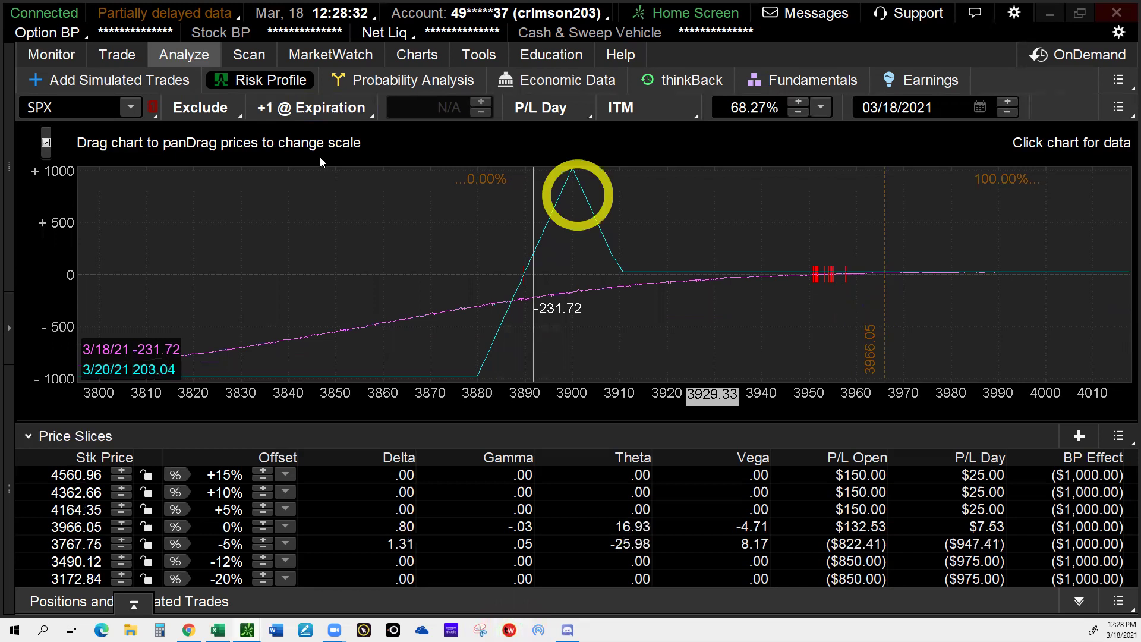
{"action": "left_click", "coordinate": [576, 191]}
{"action": "left_click", "coordinate": [579, 197]}
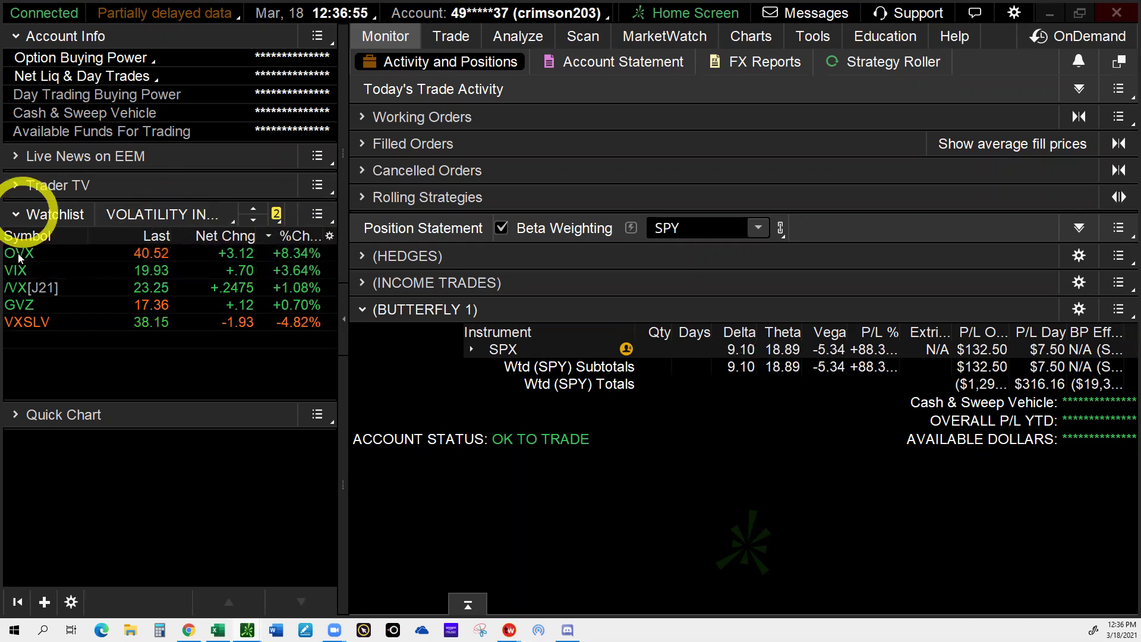
- Load the personal 1256 ETFS list in the watchlist and sort it by percent change in ascending order
{"action": "left_click", "coordinate": [17, 214]}
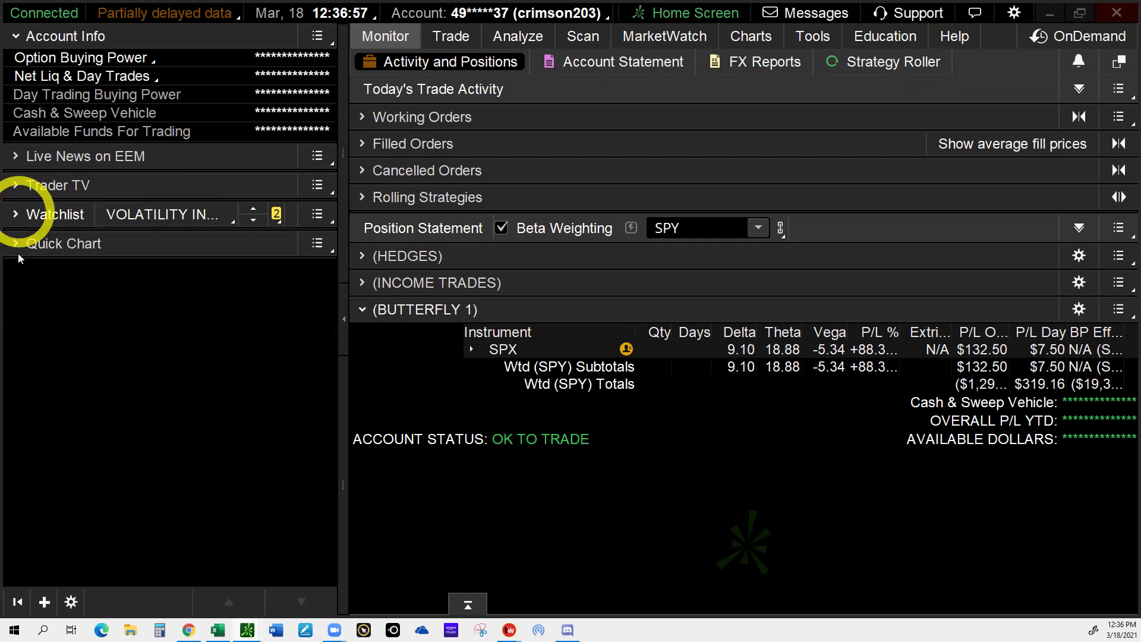
{"action": "left_click", "coordinate": [30, 213]}
{"action": "left_click", "coordinate": [220, 214]}
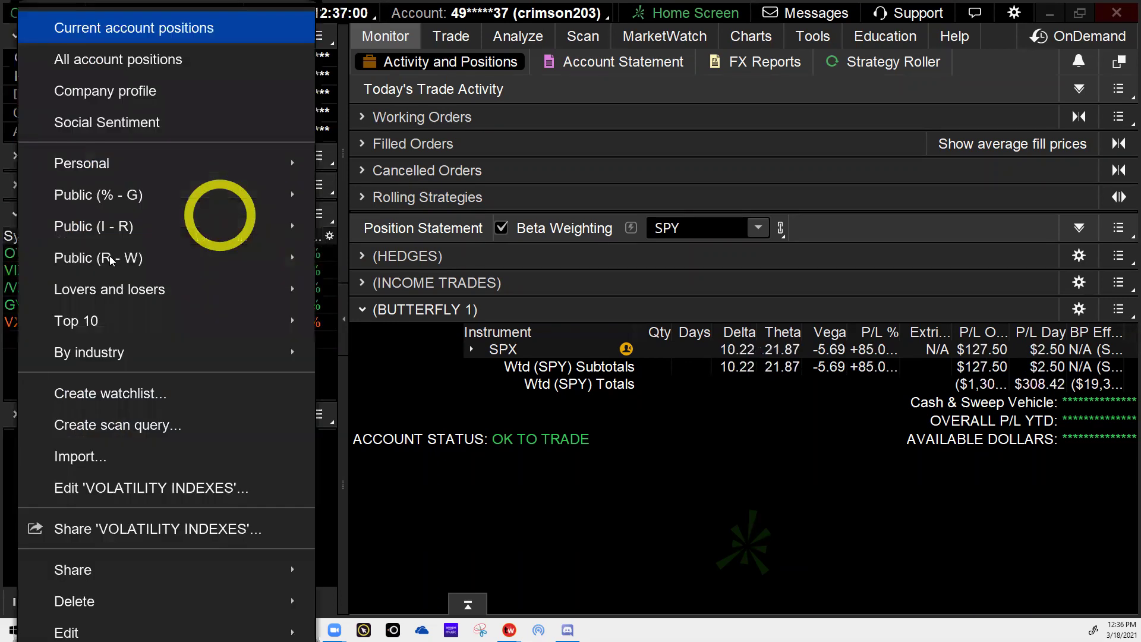
{"action": "mouse_move", "coordinate": [237, 164]}
{"action": "left_click", "coordinate": [357, 163]}
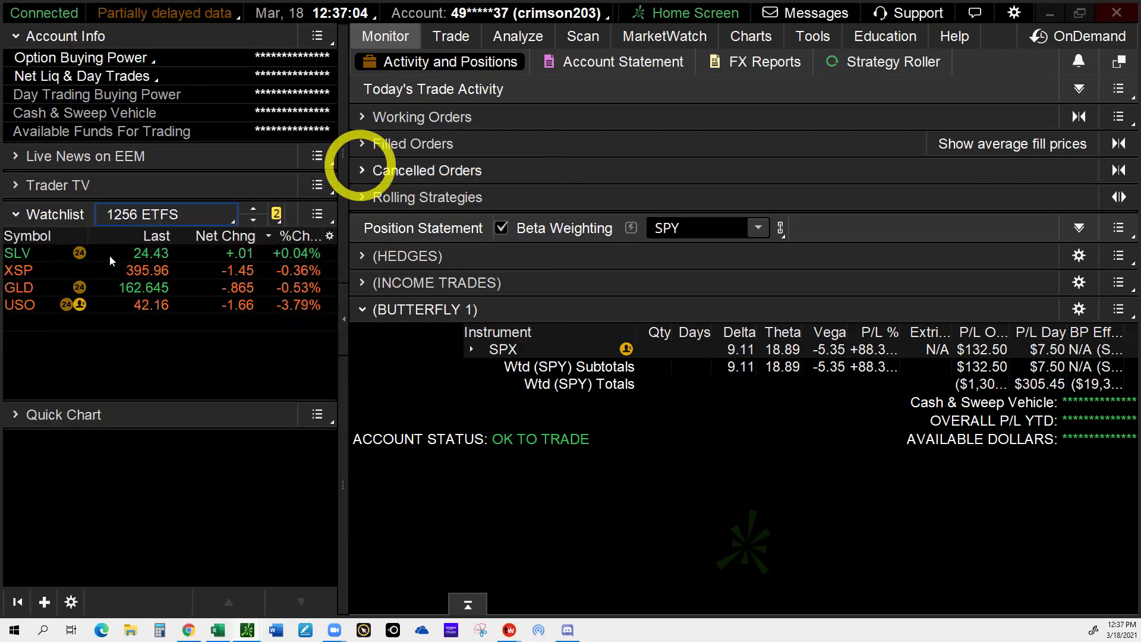
{"action": "left_click", "coordinate": [292, 236]}
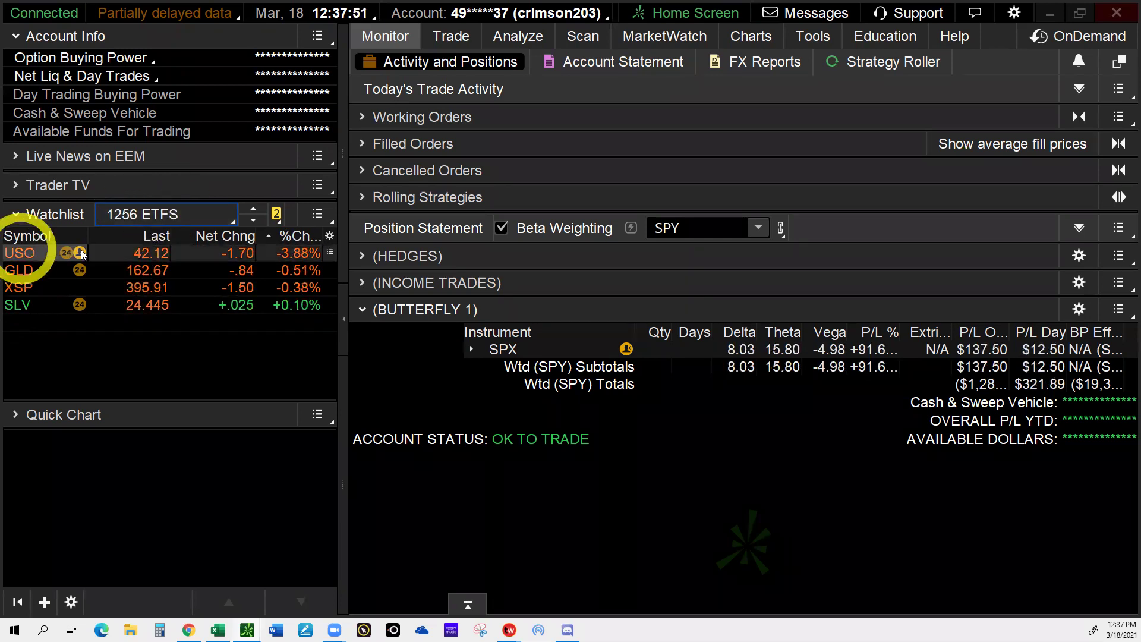
{"action": "left_click", "coordinate": [24, 255]}
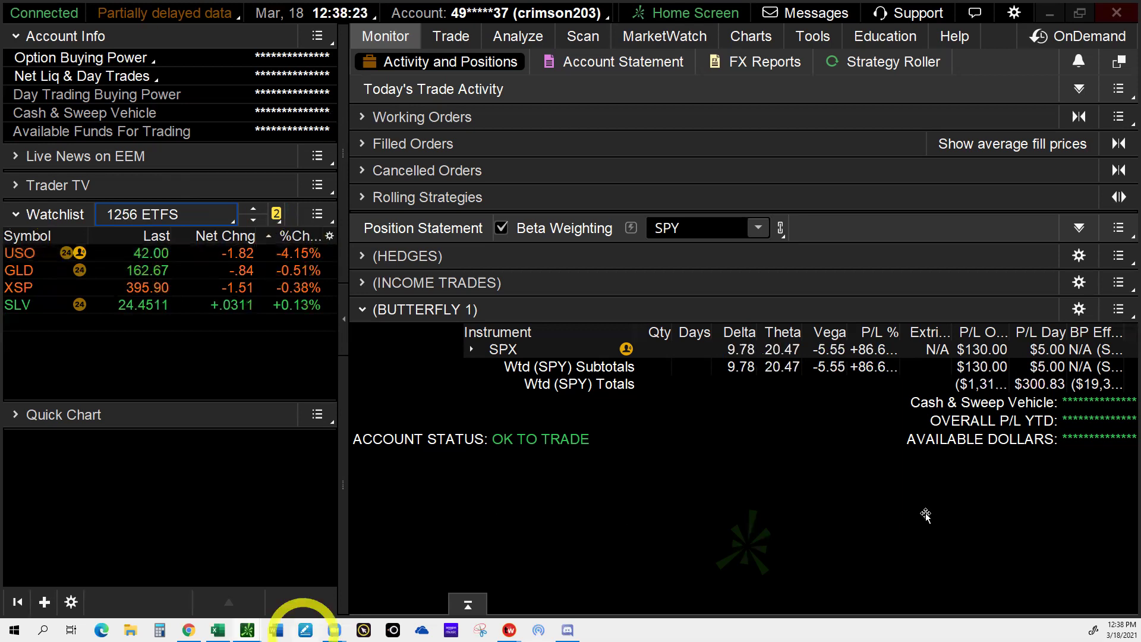
{"action": "mouse_move", "coordinate": [505, 629]}
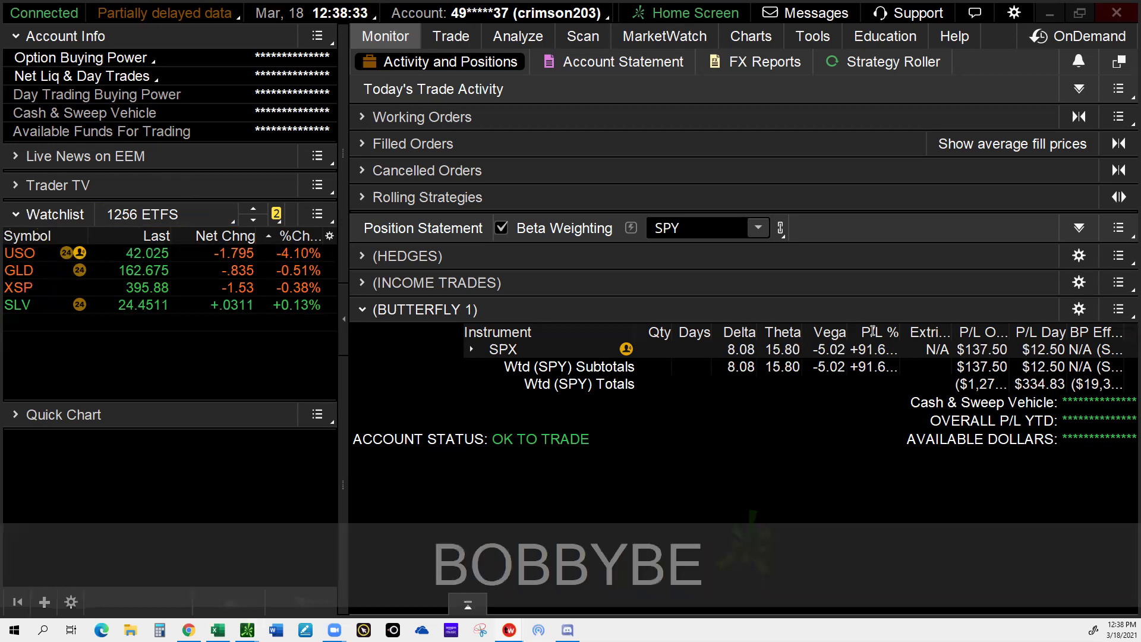
{"action": "type", "text": "th"}
{"action": "key", "text": "Return"}
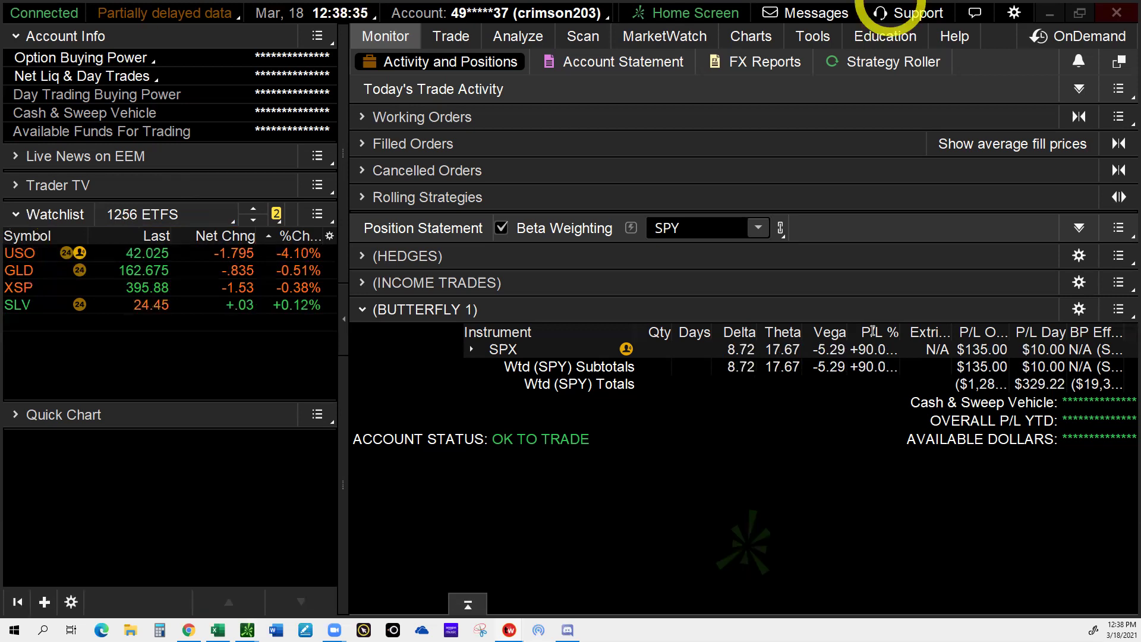
{"action": "left_click", "coordinate": [23, 324]}
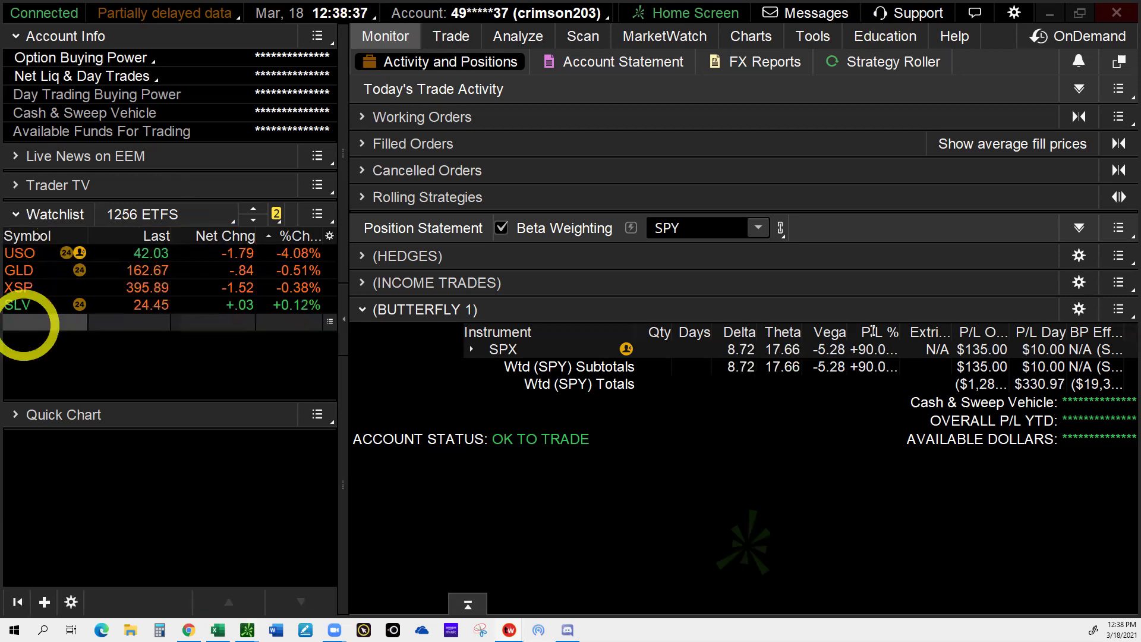
{"action": "left_click", "coordinate": [97, 306]}
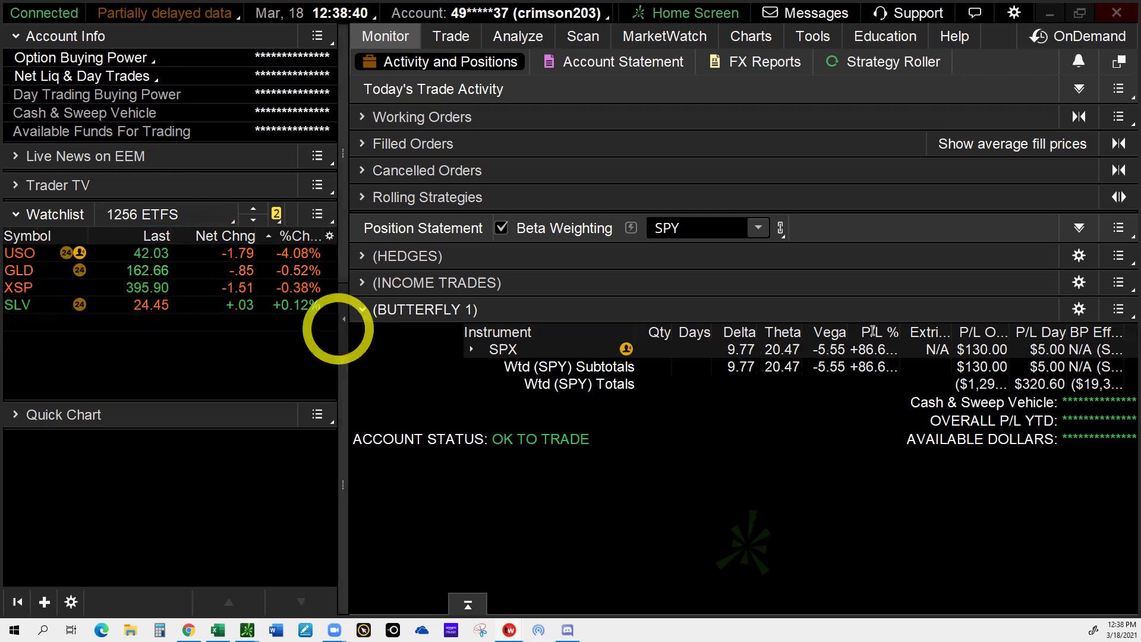
- Hide the account and watchlist sidebar, and switch to the Micros sheet of the Excel trading spreadsheet
{"action": "left_click", "coordinate": [344, 320]}
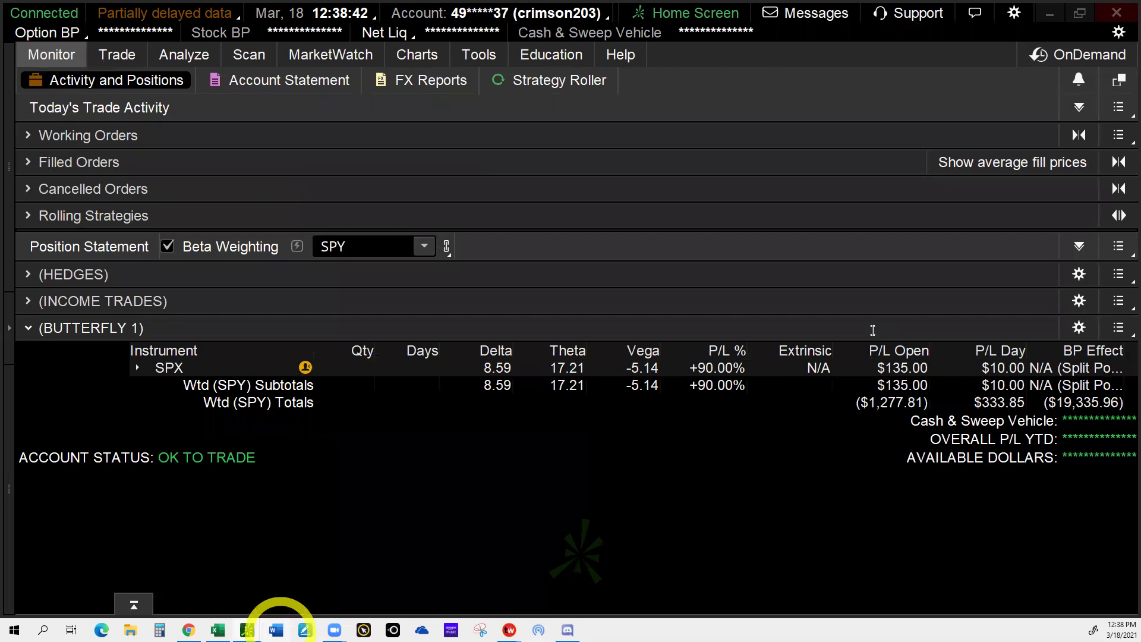
{"action": "mouse_move", "coordinate": [218, 627]}
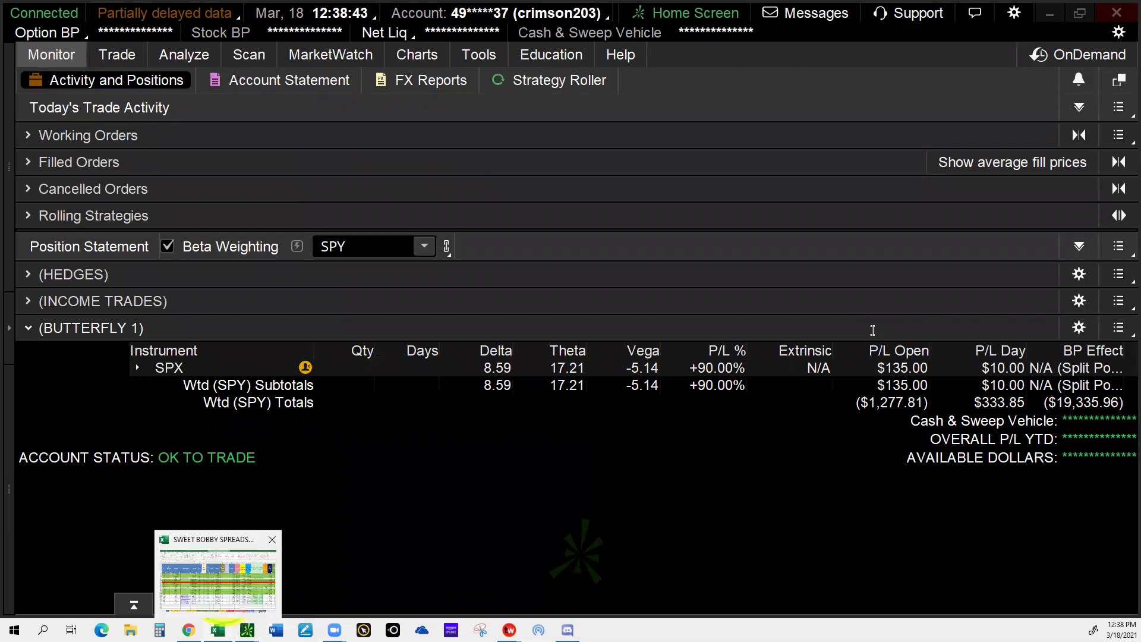
{"action": "left_click", "coordinate": [218, 627]}
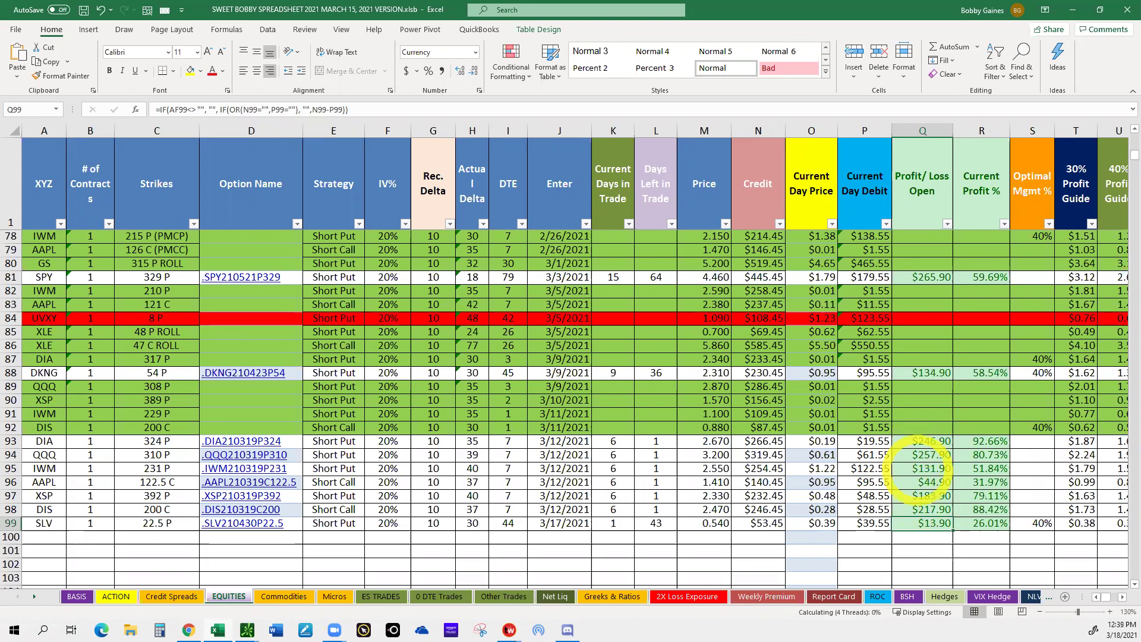
{"action": "left_click", "coordinate": [334, 596]}
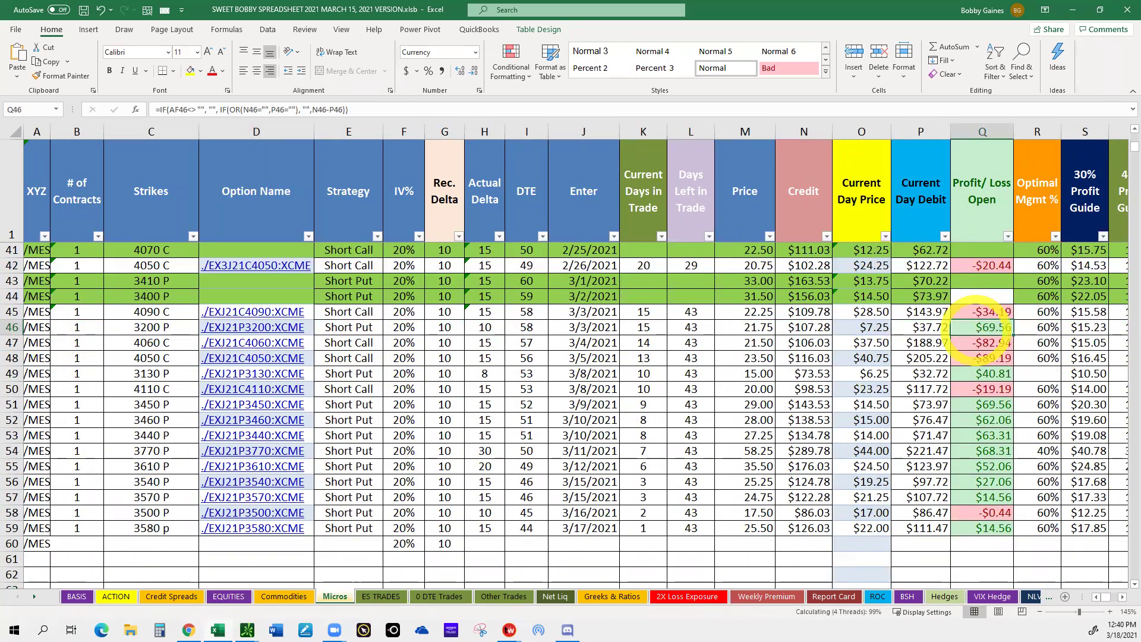
- Switch to thinkorswim, expand the /MES position under Income Trades to check it, and return to Excel
{"action": "key", "text": "alt+Tab"}
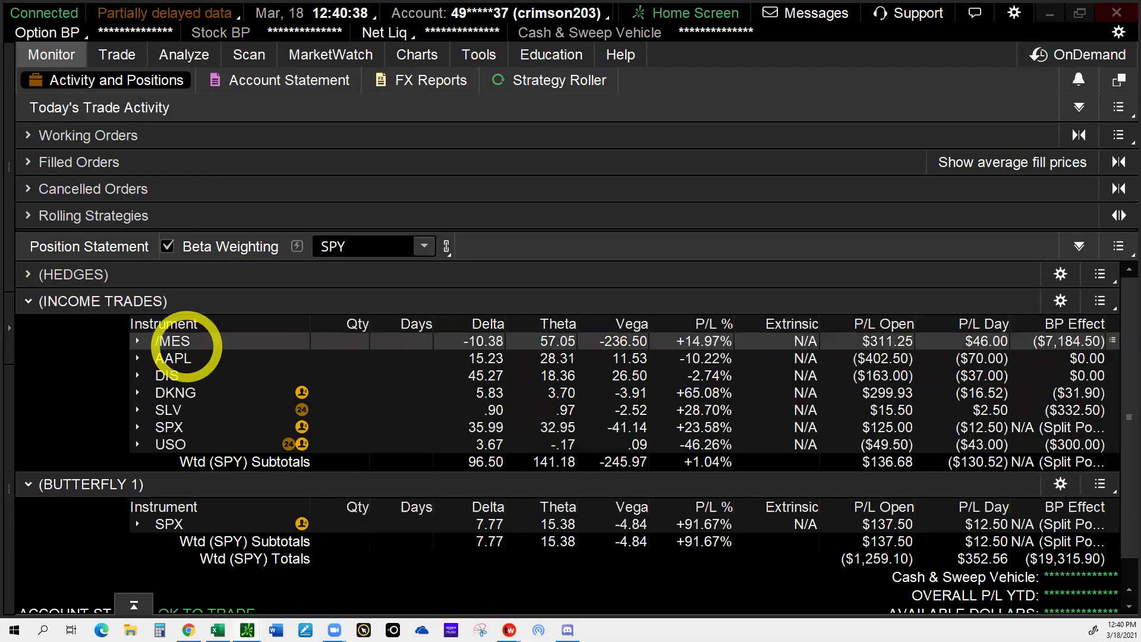
{"action": "left_click", "coordinate": [140, 341]}
{"action": "key", "text": "alt+Tab"}
{"action": "left_click", "coordinate": [871, 329]}
{"action": "type", "text": "7.25"}
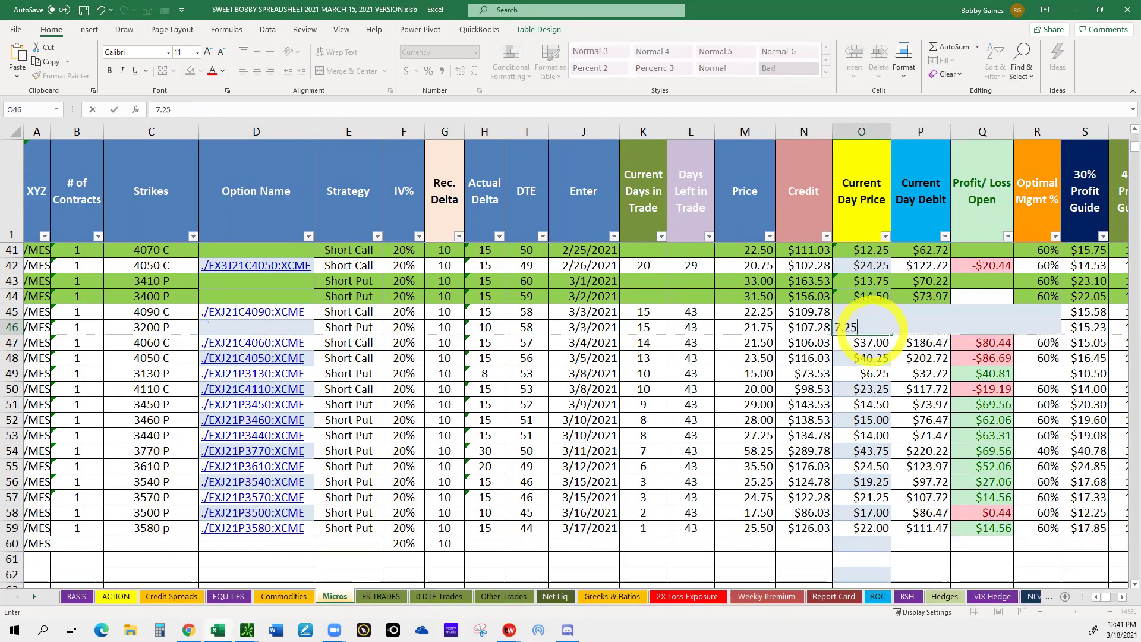
{"action": "key", "text": "Return"}
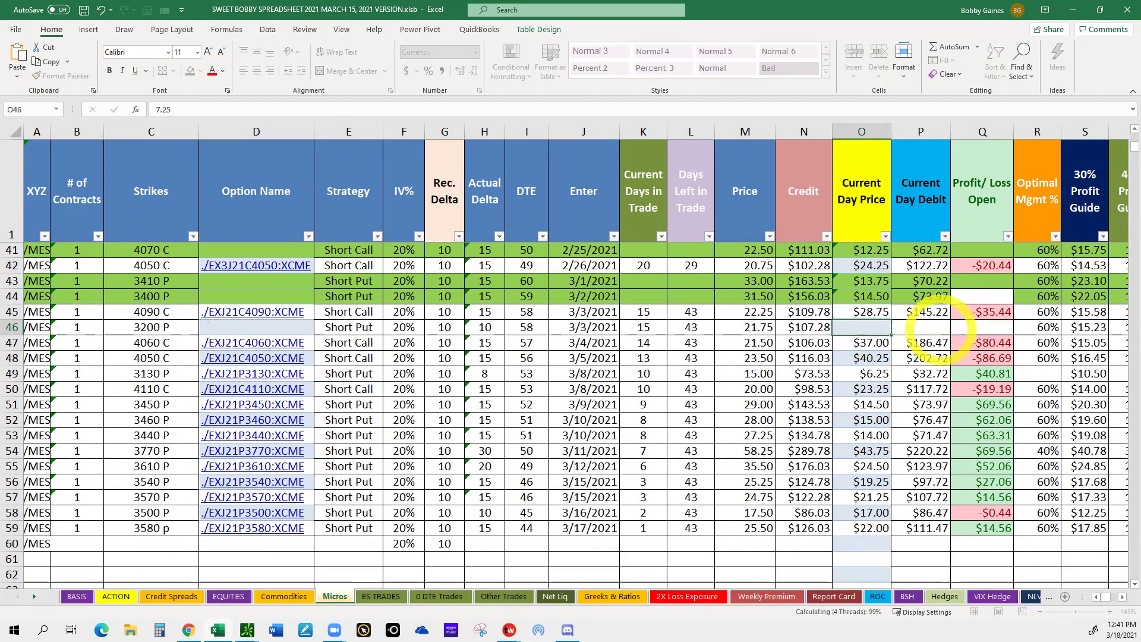
{"action": "left_click", "coordinate": [923, 327]}
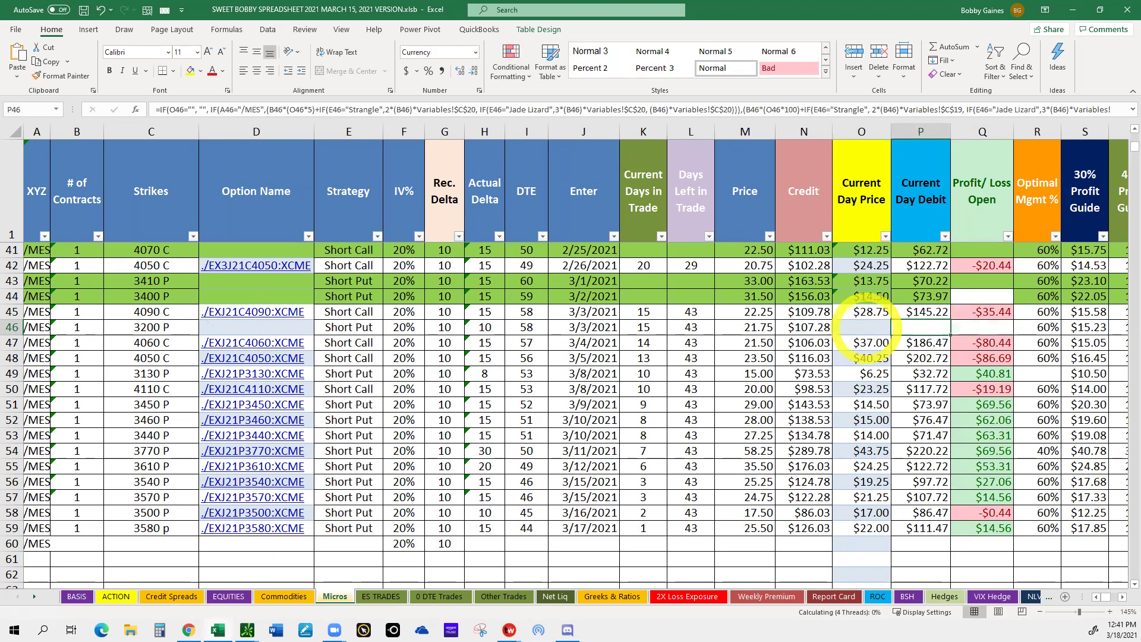
- Enter 7.25 as the current day price of the /MES 3200 P trade in O46 and check its open profit/loss
{"action": "left_click", "coordinate": [872, 327]}
{"action": "type", "text": "7.2"}
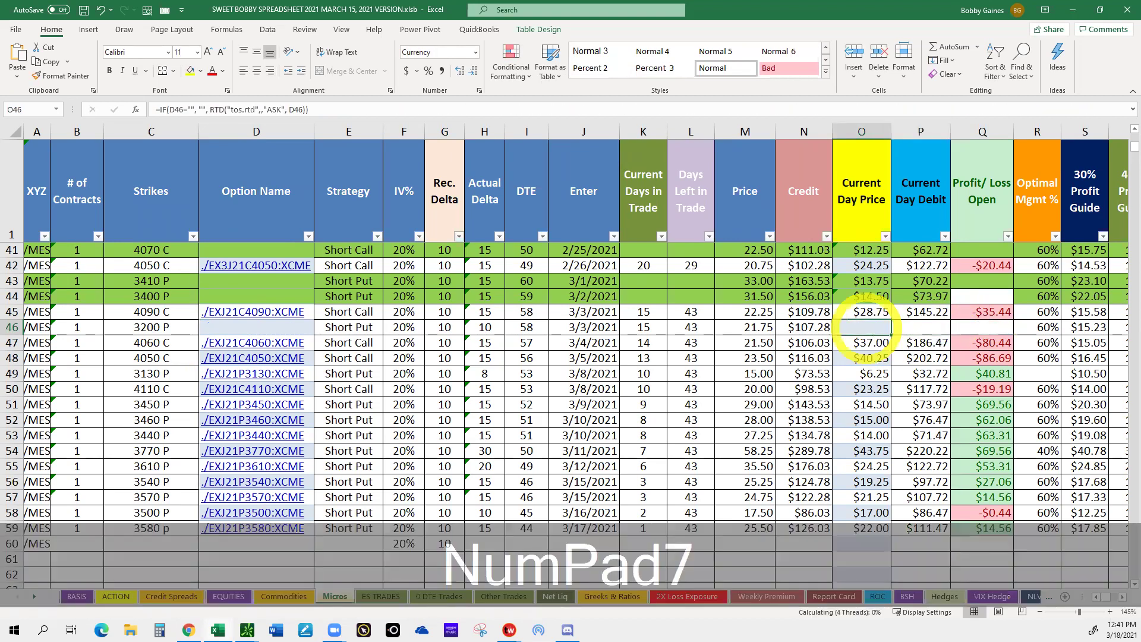
{"action": "type", "text": "5"}
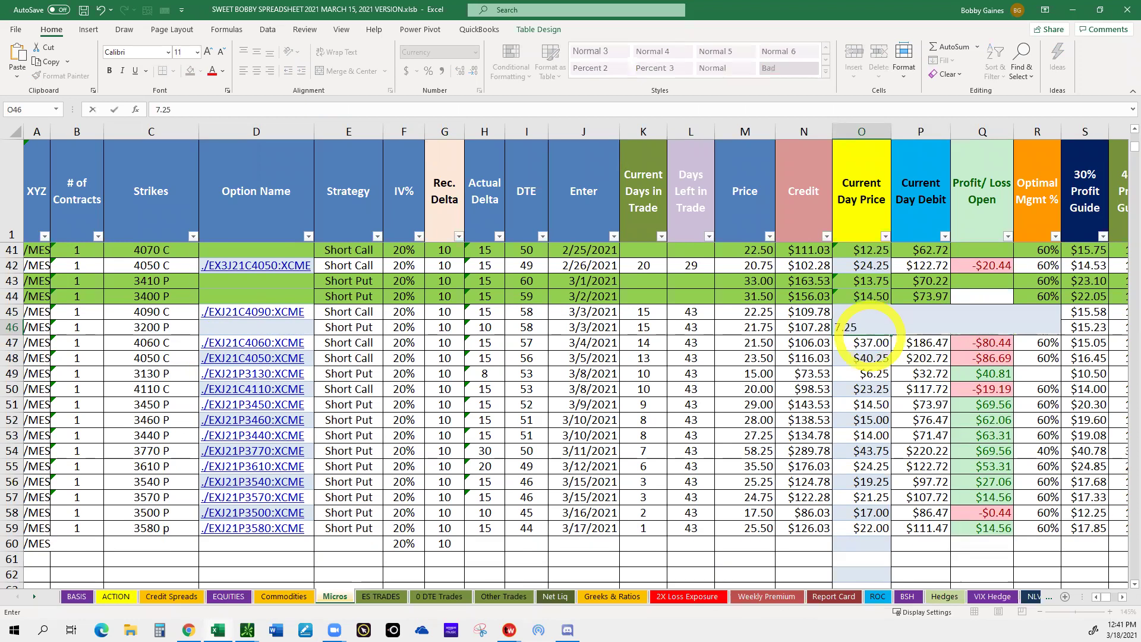
{"action": "key", "text": "Return"}
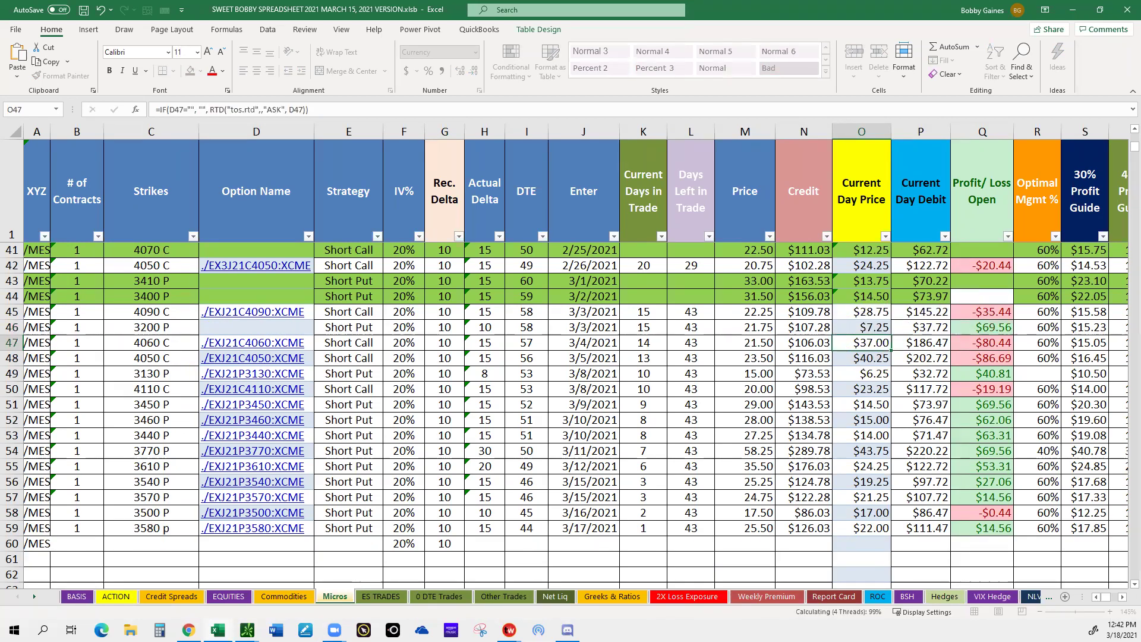
{"action": "left_click", "coordinate": [1051, 260]}
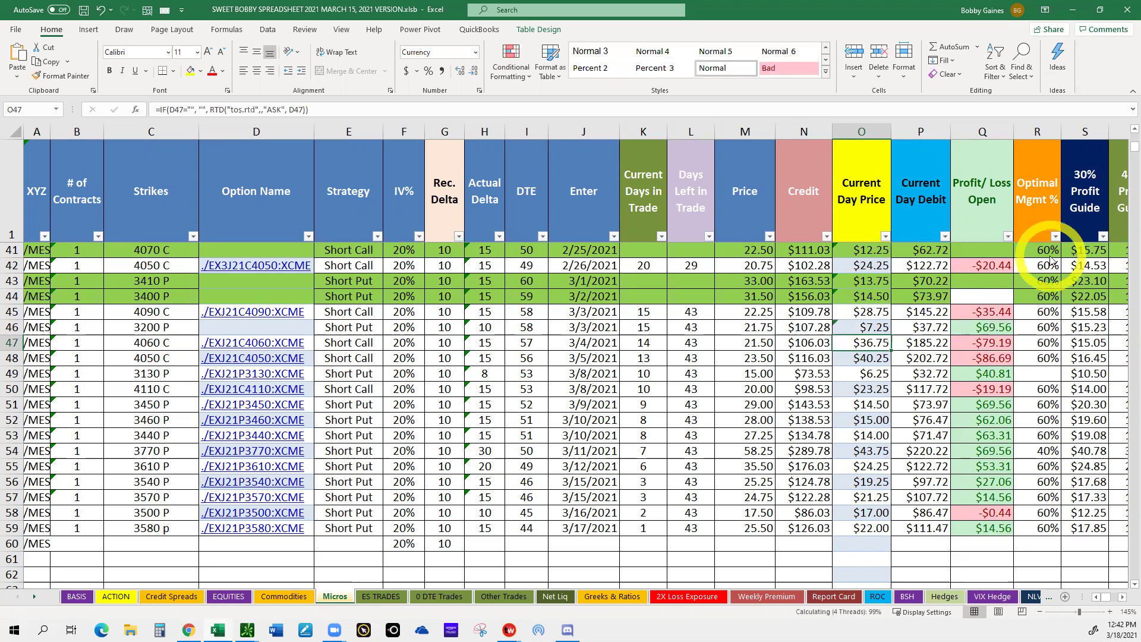
{"action": "left_click", "coordinate": [990, 328]}
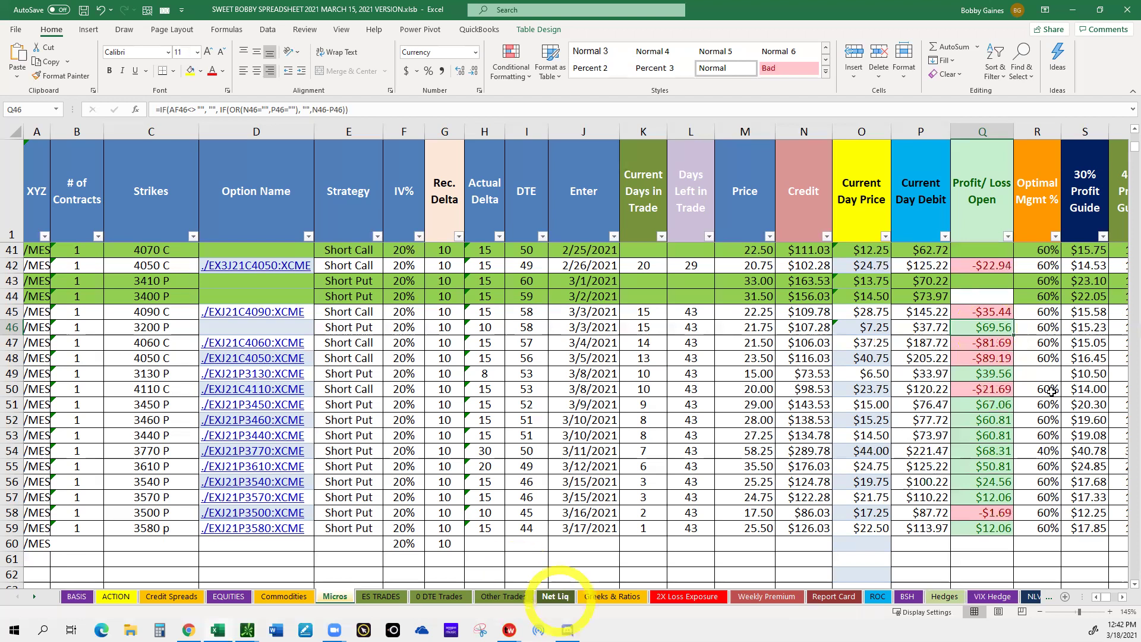
- Examine the 3/18/2021 row on the Greeks & Ratios sheet, from the beta-weighted delta to Buying Power Used %
{"action": "left_click", "coordinate": [613, 596]}
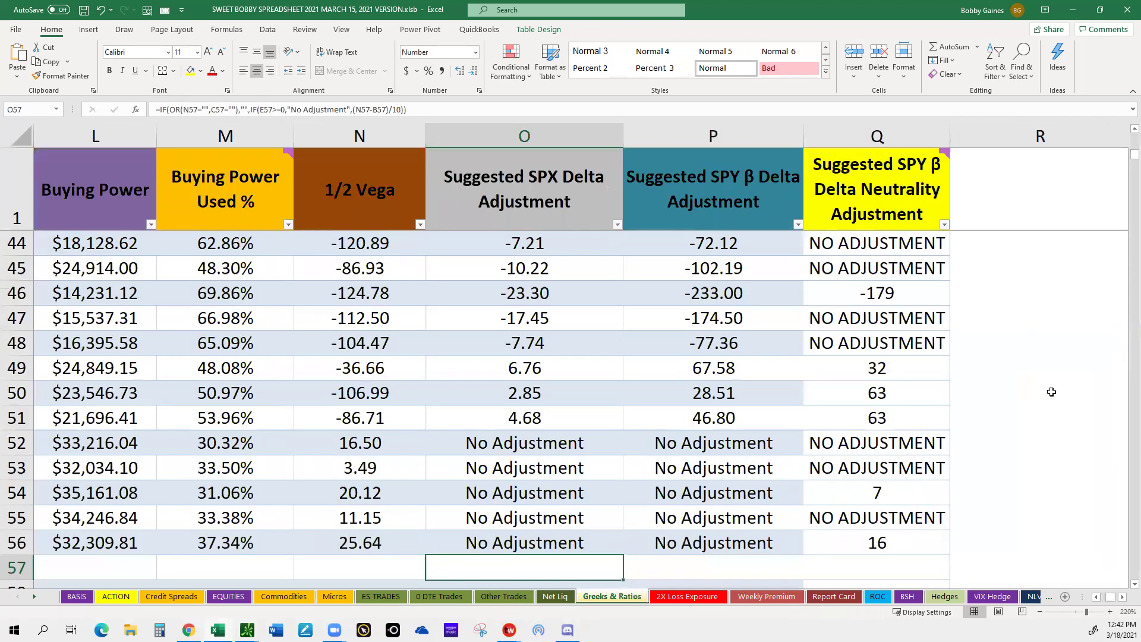
{"action": "scroll", "coordinate": [1052, 391], "scroll_direction": "left", "scroll_amount": 1}
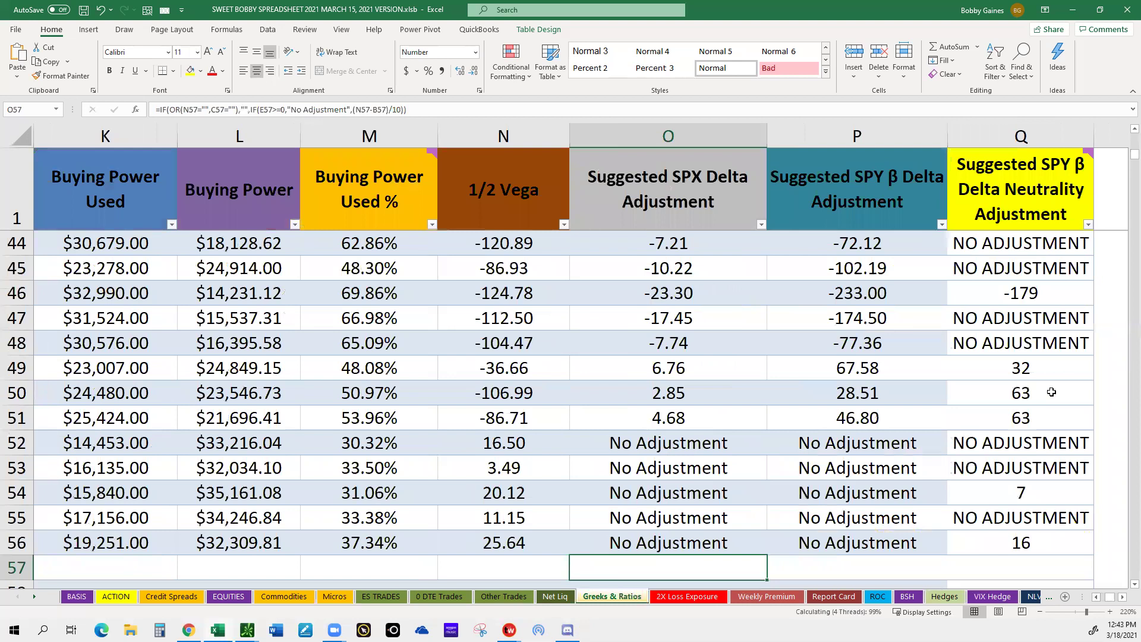
{"action": "key", "text": "Home"}
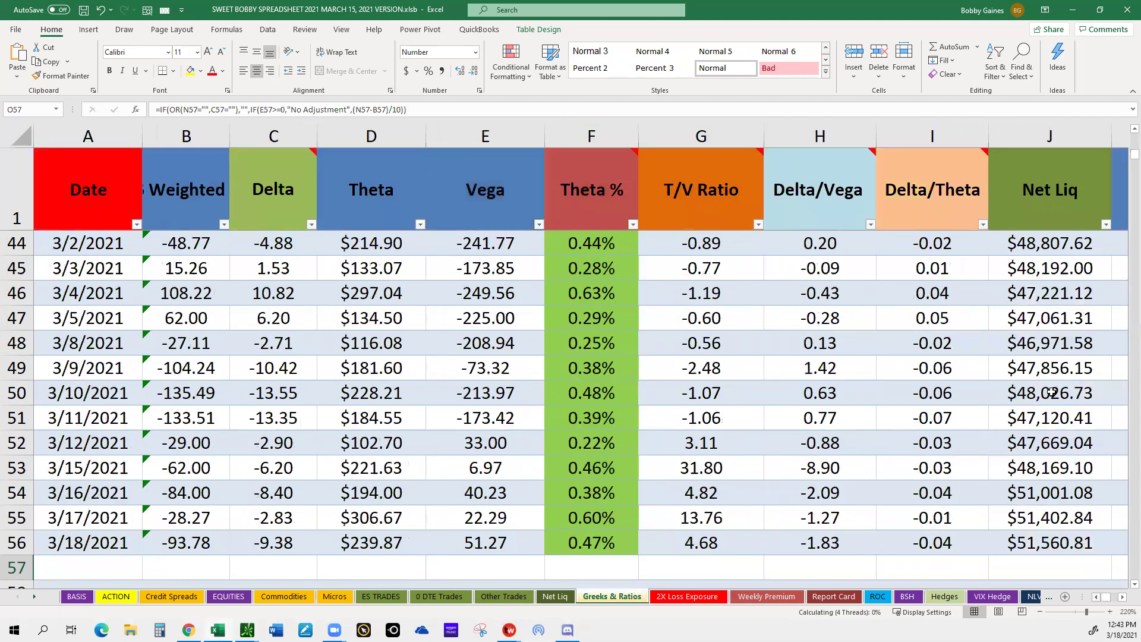
{"action": "scroll", "coordinate": [177, 388], "scroll_direction": "down", "scroll_amount": 2}
{"action": "left_click", "coordinate": [186, 468]}
{"action": "key", "text": "Up"}
{"action": "key", "text": "Up"}
{"action": "key", "text": "Up"}
{"action": "scroll", "coordinate": [1051, 392], "scroll_direction": "right", "scroll_amount": 4}
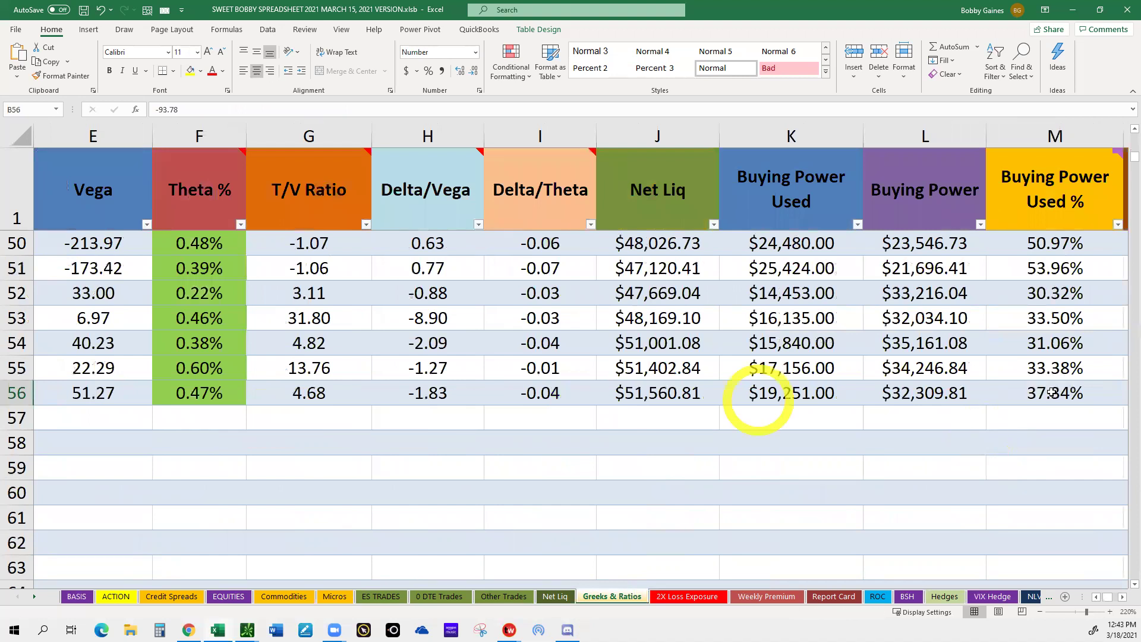
{"action": "left_click", "coordinate": [1052, 393]}
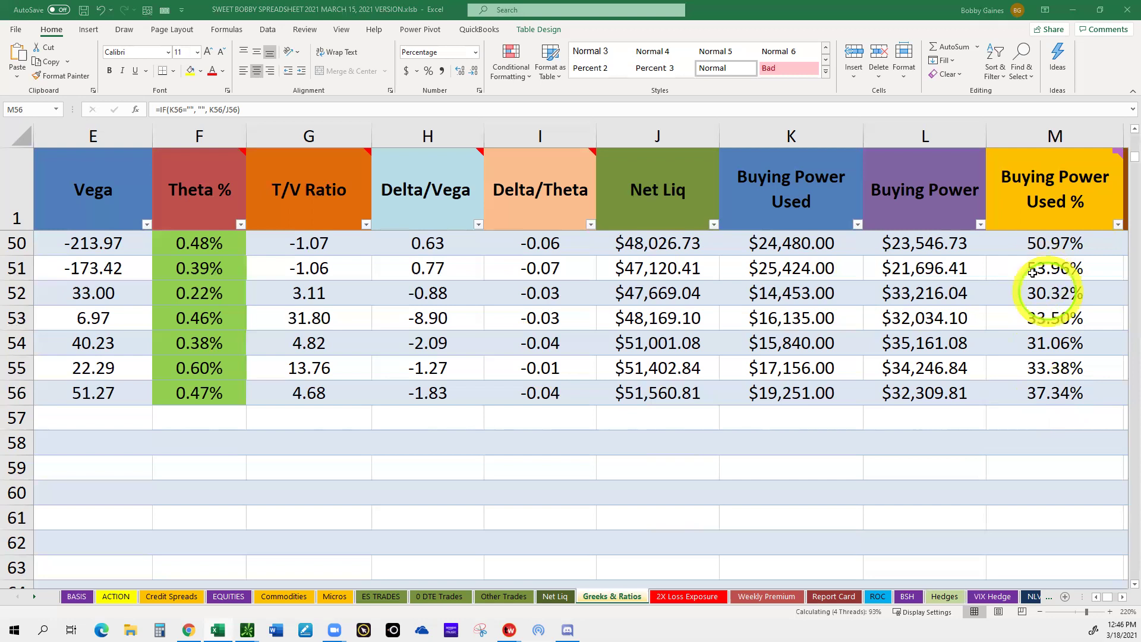
- Compare the Buying Power Used % values in rows 50 to 54 of the Greeks & Ratios sheet
{"action": "left_click", "coordinate": [1046, 318]}
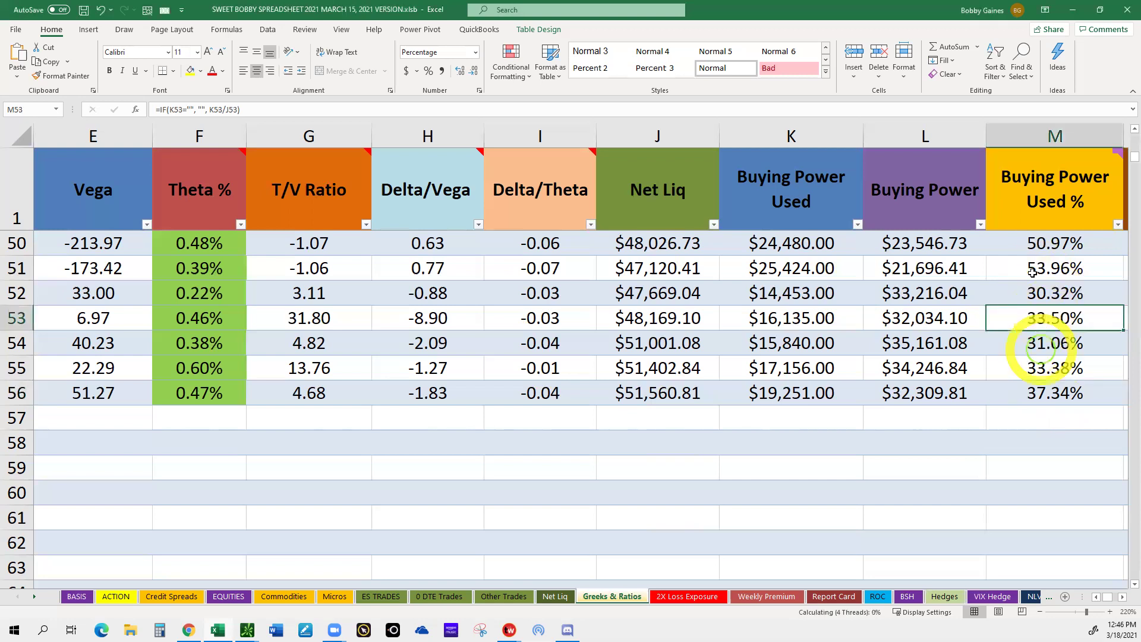
{"action": "key", "text": "Down"}
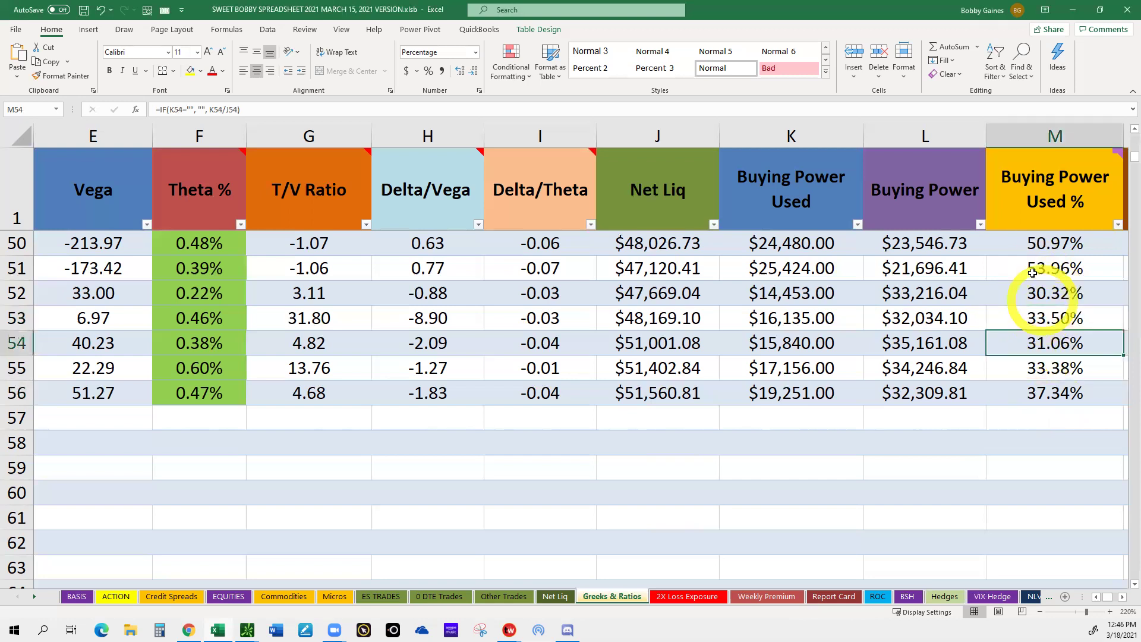
{"action": "key", "text": "Up"}
{"action": "key", "text": "Up"}
{"action": "key", "text": "Up"}
{"action": "key", "text": "Up"}
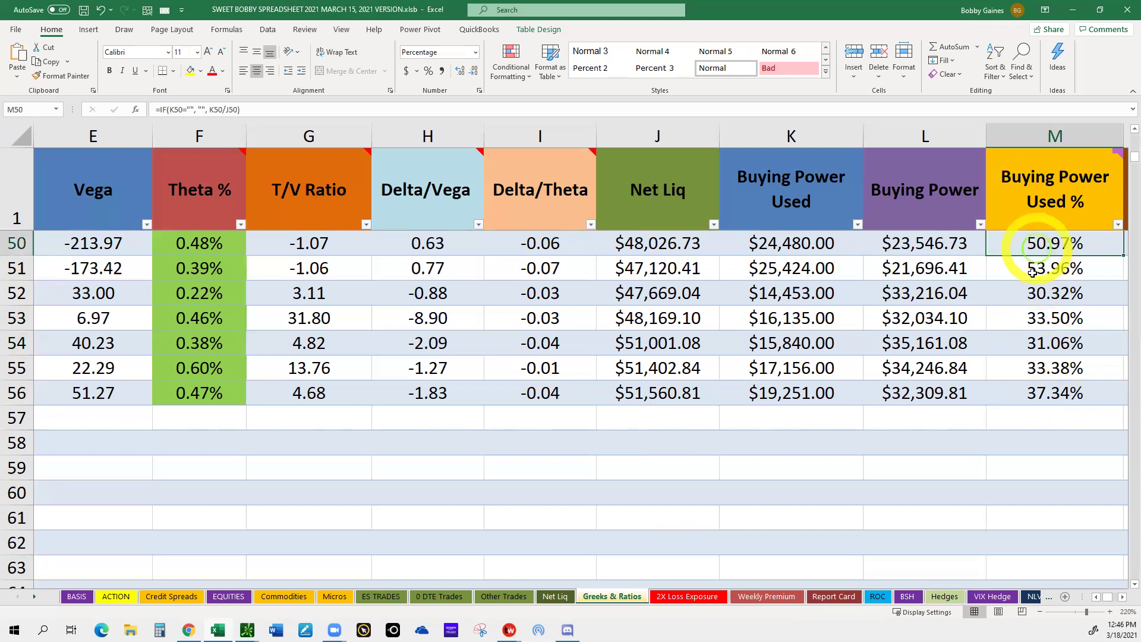
{"action": "key", "text": "Down"}
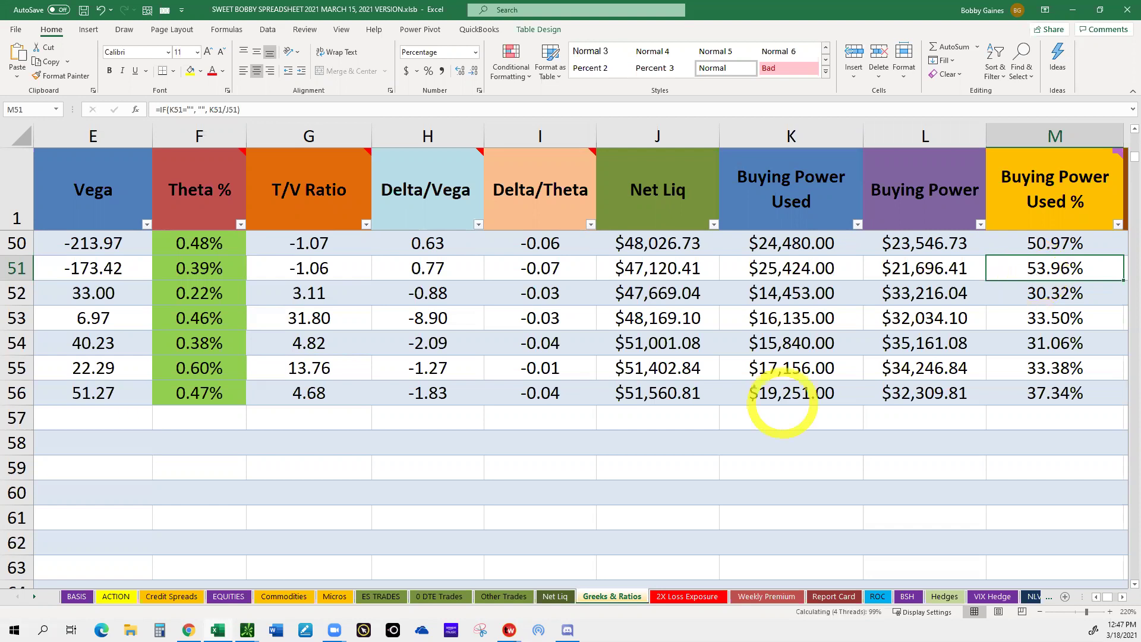
- Return to the Micros sheet and check the current day price and open profit/loss of the 3200 P trade
{"action": "mouse_move", "coordinate": [247, 630]}
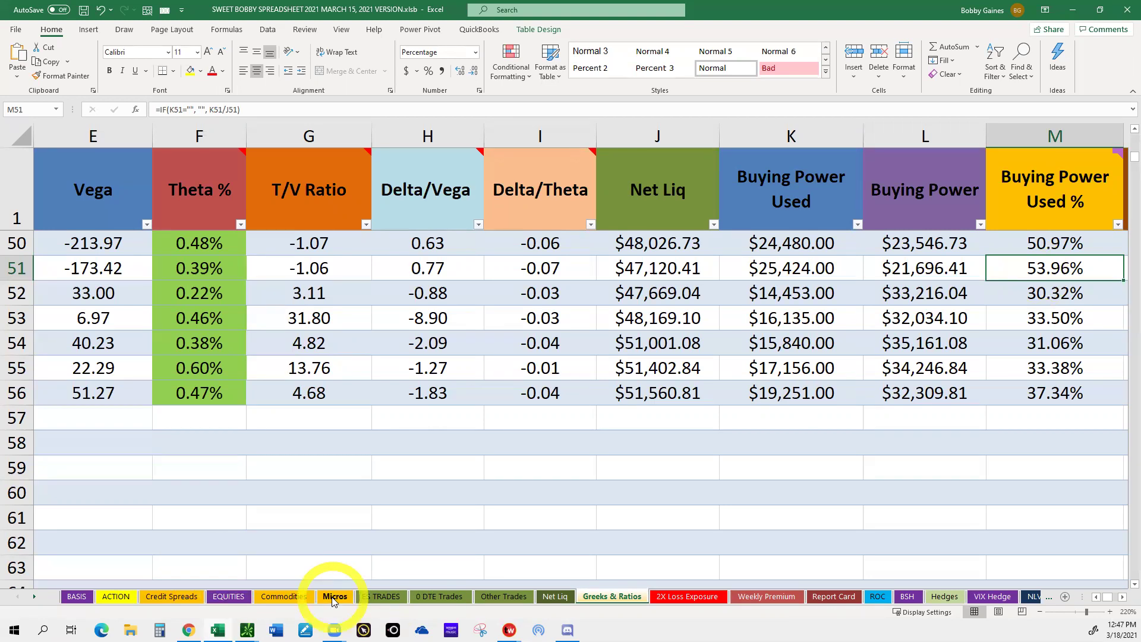
{"action": "left_click", "coordinate": [334, 597]}
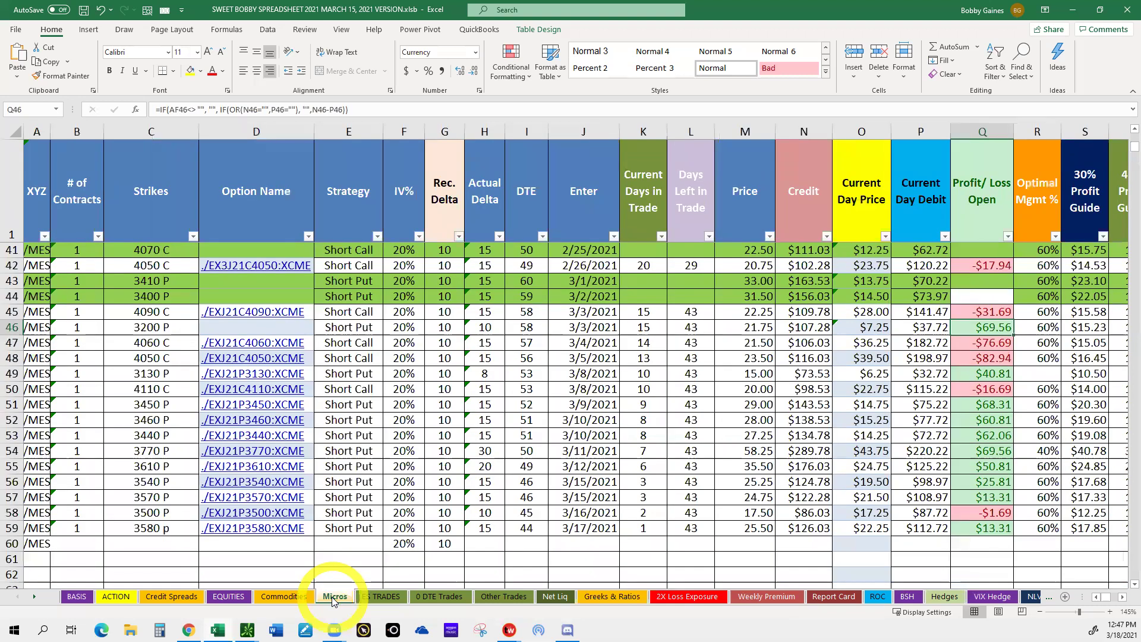
{"action": "left_click", "coordinate": [866, 328]}
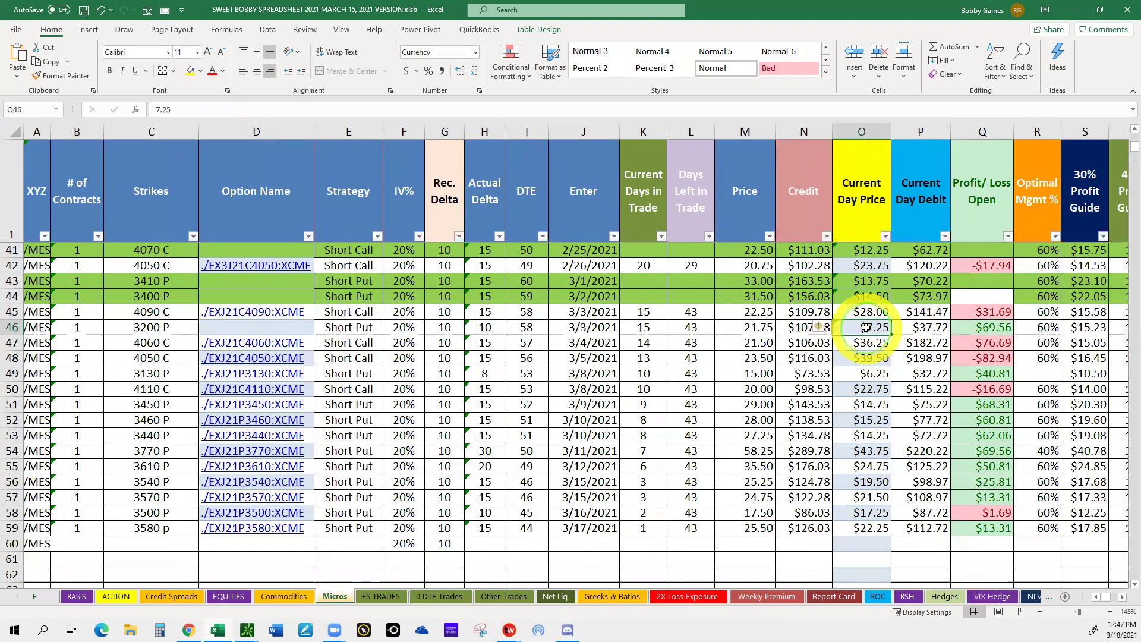
{"action": "left_click", "coordinate": [981, 324]}
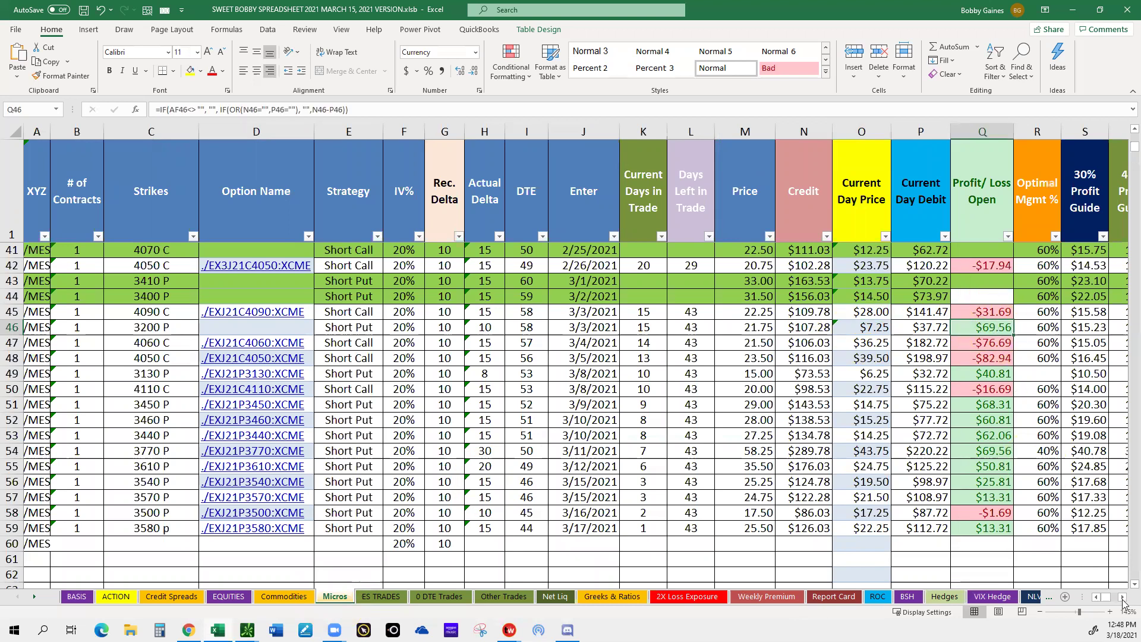
- Enter 3/18/21 as the exit date of the /MES 3200 P trade in AF46
{"action": "scroll", "coordinate": [1037, 328], "scroll_direction": "right", "scroll_amount": 2}
{"action": "scroll", "coordinate": [1038, 327], "scroll_direction": "right", "scroll_amount": 5}
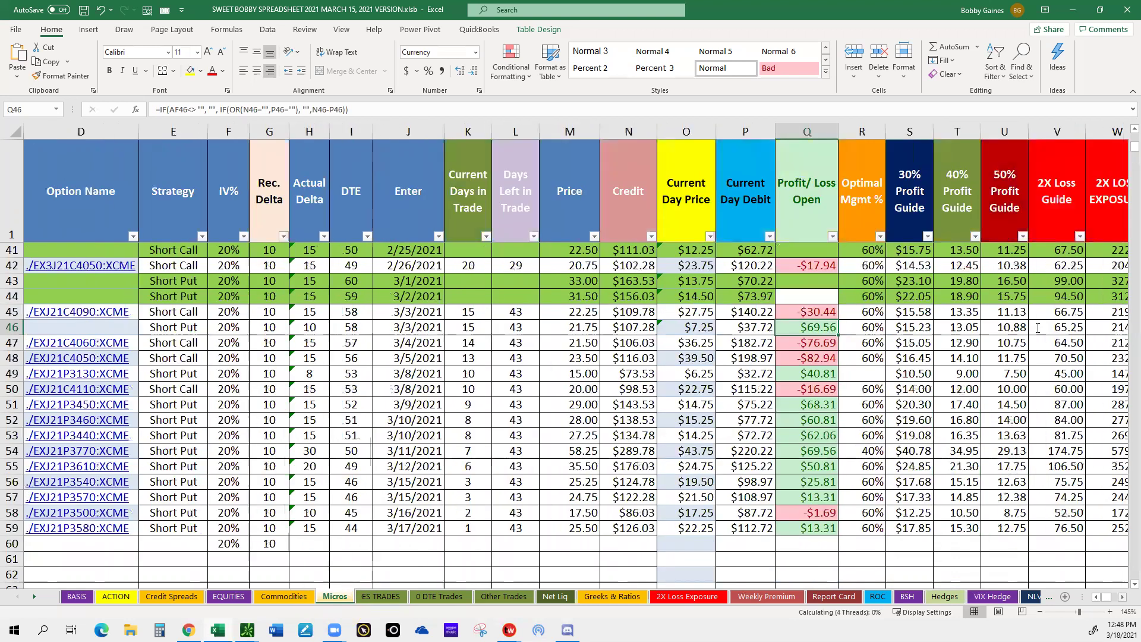
{"action": "scroll", "coordinate": [1038, 327], "scroll_direction": "right", "scroll_amount": 3}
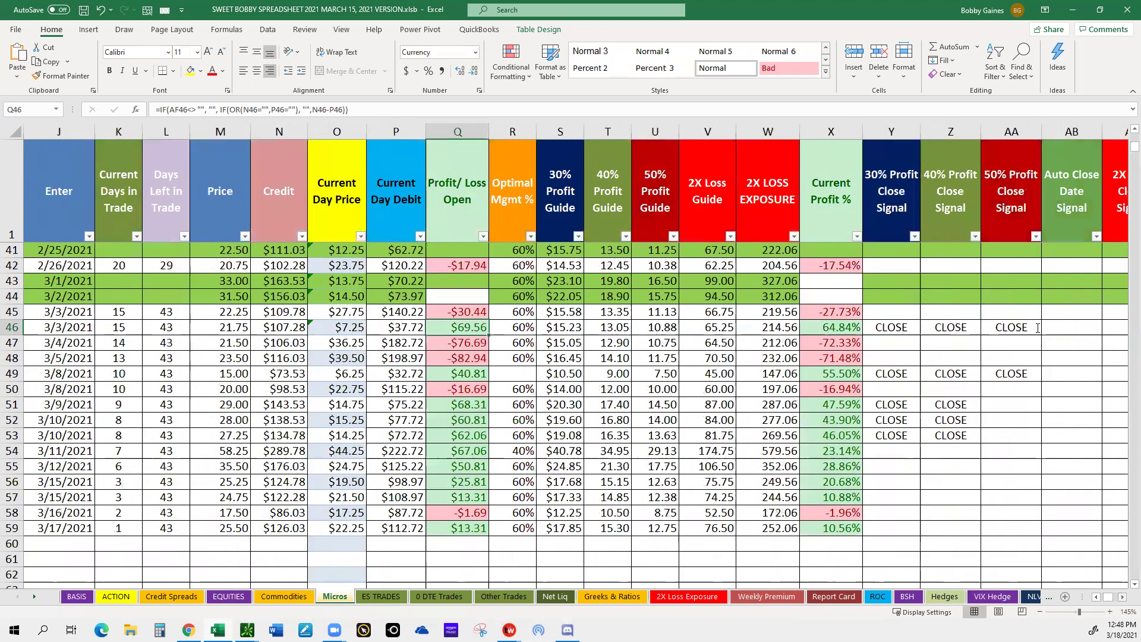
{"action": "scroll", "coordinate": [1037, 328], "scroll_direction": "right", "scroll_amount": 4}
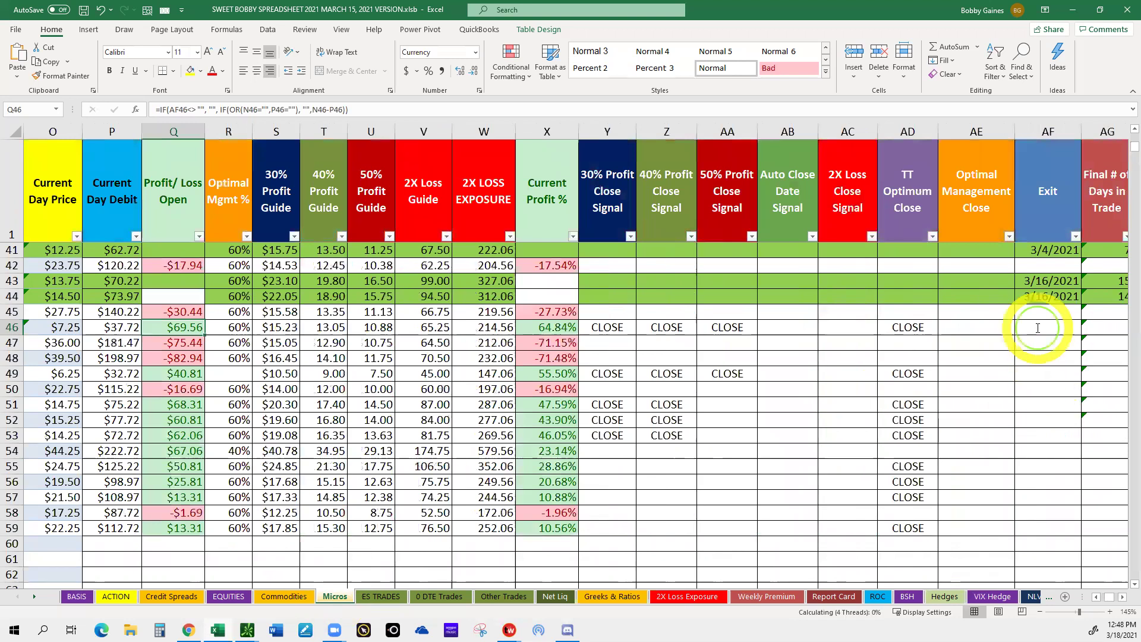
{"action": "left_click", "coordinate": [1038, 328]}
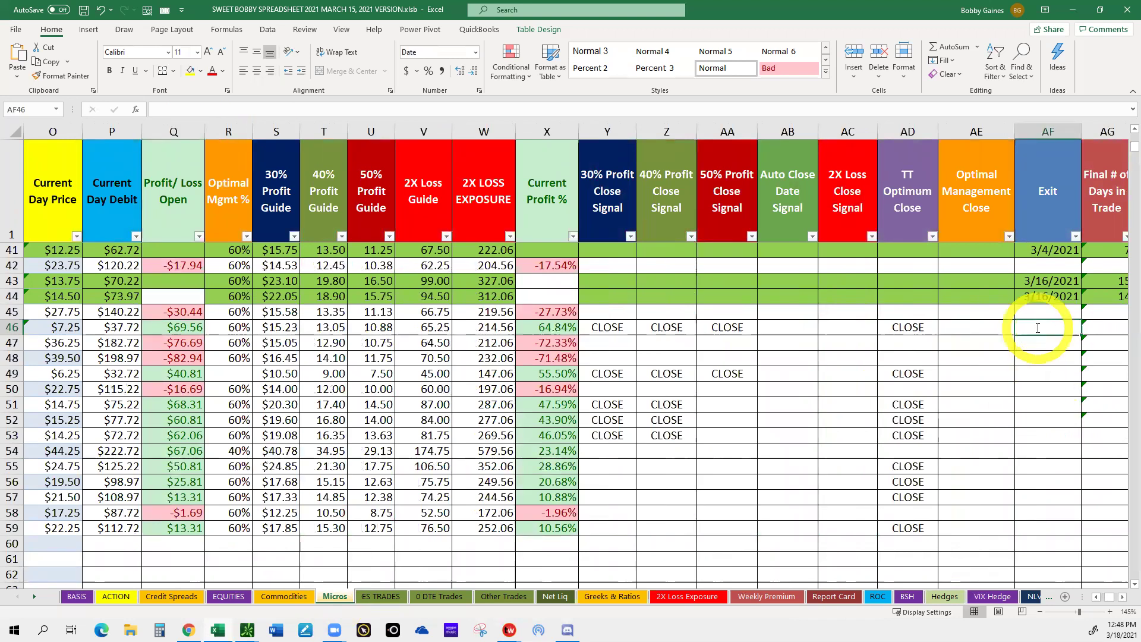
{"action": "type", "text": "3/18"}
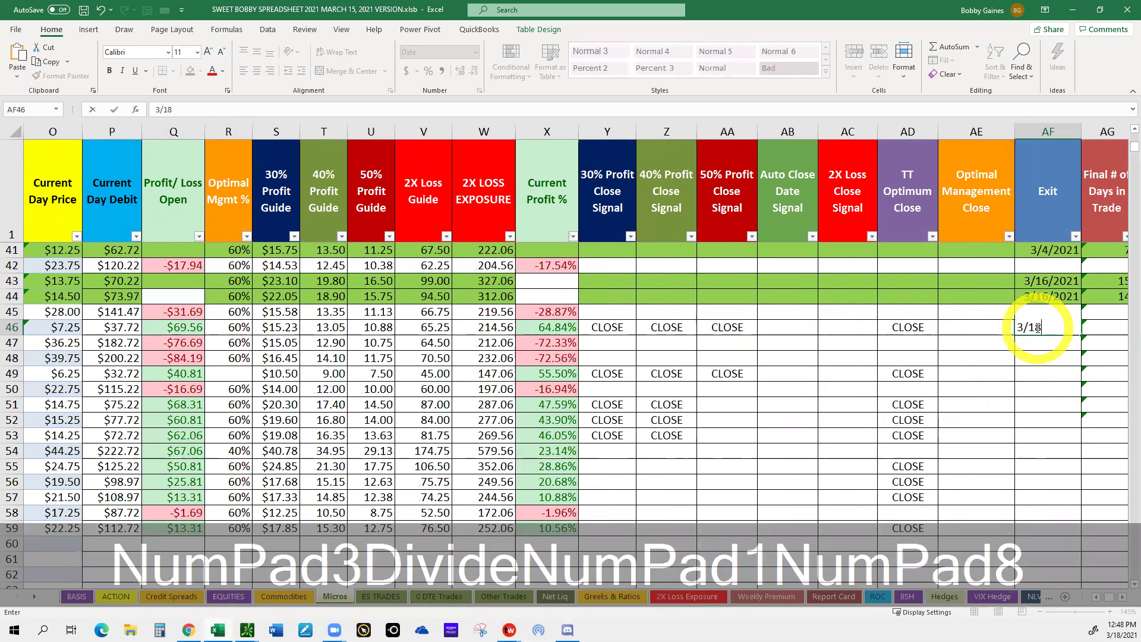
{"action": "type", "text": "/21"}
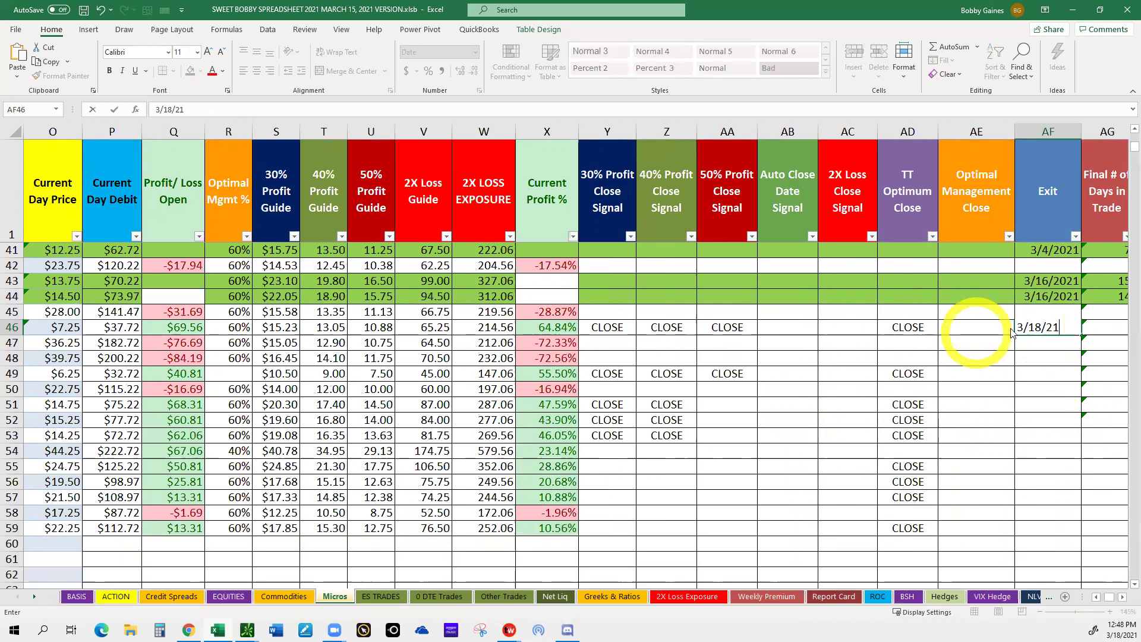
{"action": "left_click", "coordinate": [972, 329]}
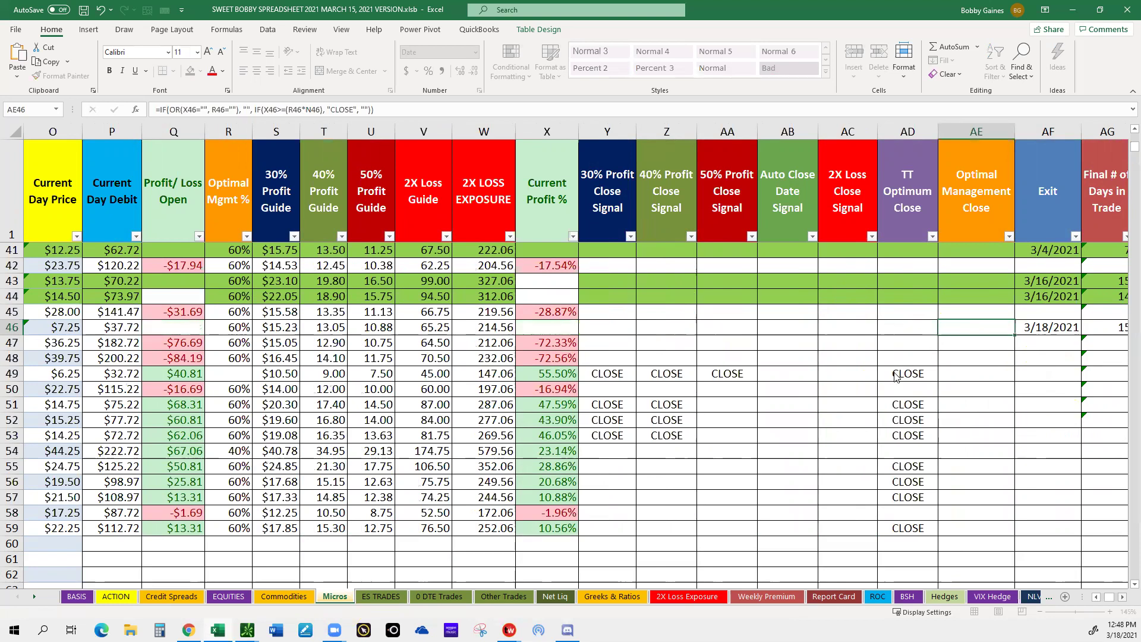
- Set the Notes entry of the closed 3200 P trade in AL46 to 50% Profit Close
{"action": "scroll", "coordinate": [896, 376], "scroll_direction": "right", "scroll_amount": 3}
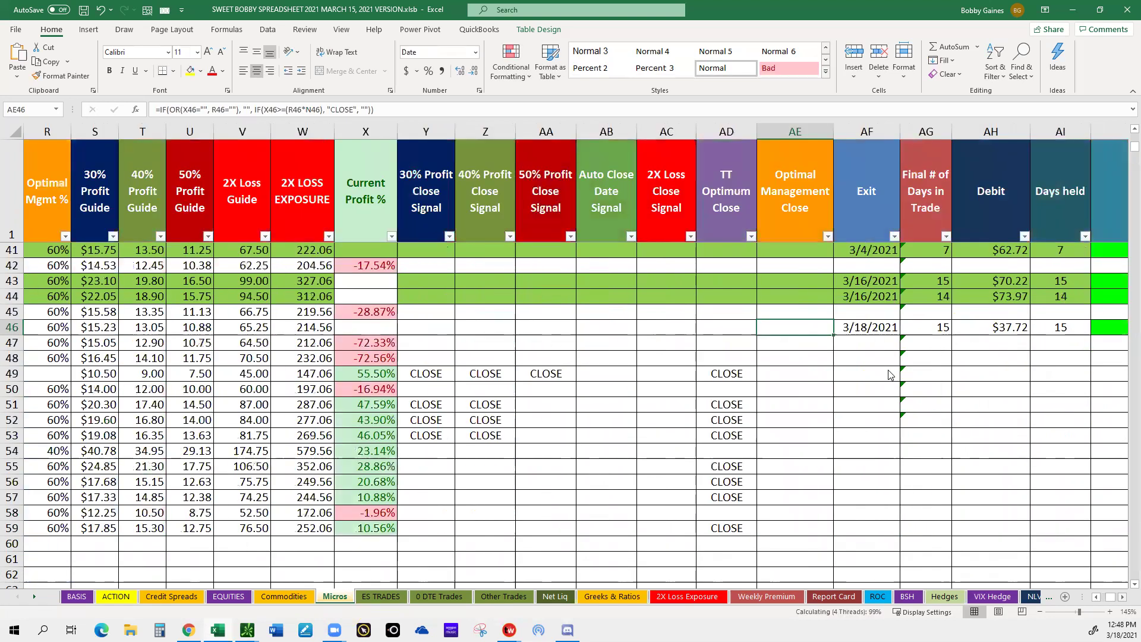
{"action": "scroll", "coordinate": [889, 375], "scroll_direction": "right", "scroll_amount": 6}
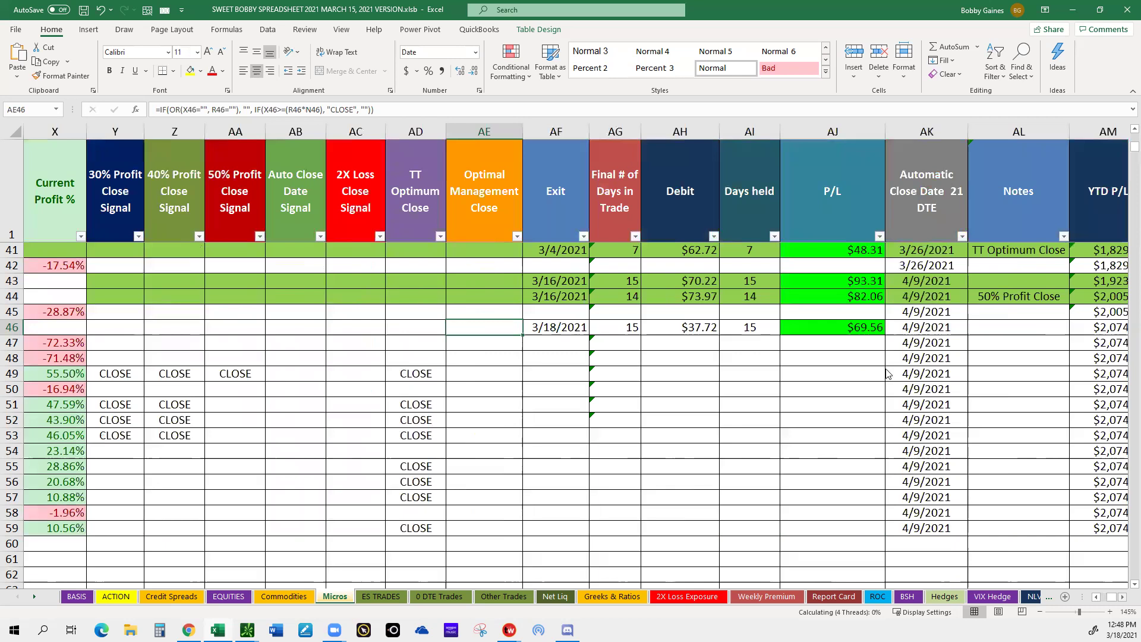
{"action": "scroll", "coordinate": [887, 374], "scroll_direction": "right", "scroll_amount": 1}
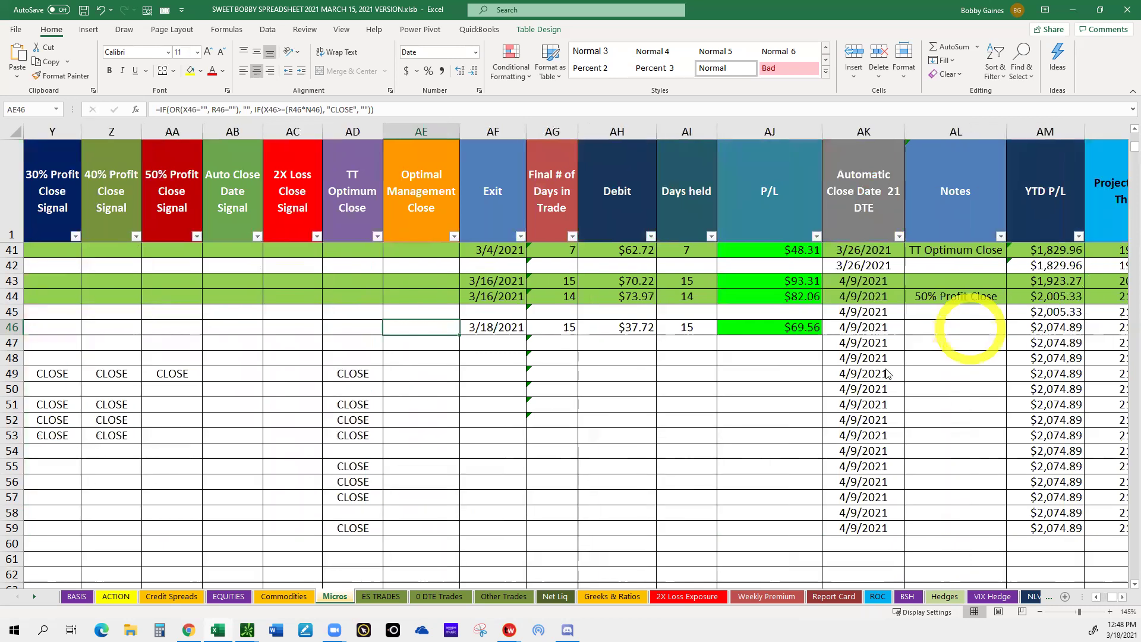
{"action": "left_click", "coordinate": [970, 328]}
{"action": "left_click", "coordinate": [1011, 329]}
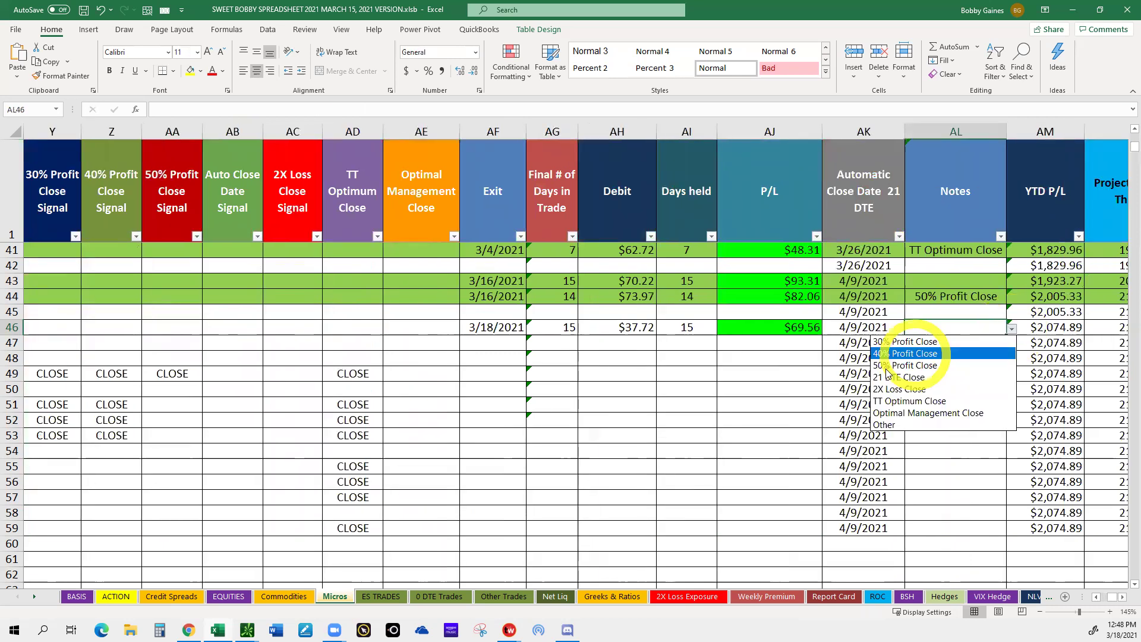
{"action": "left_click", "coordinate": [886, 366]}
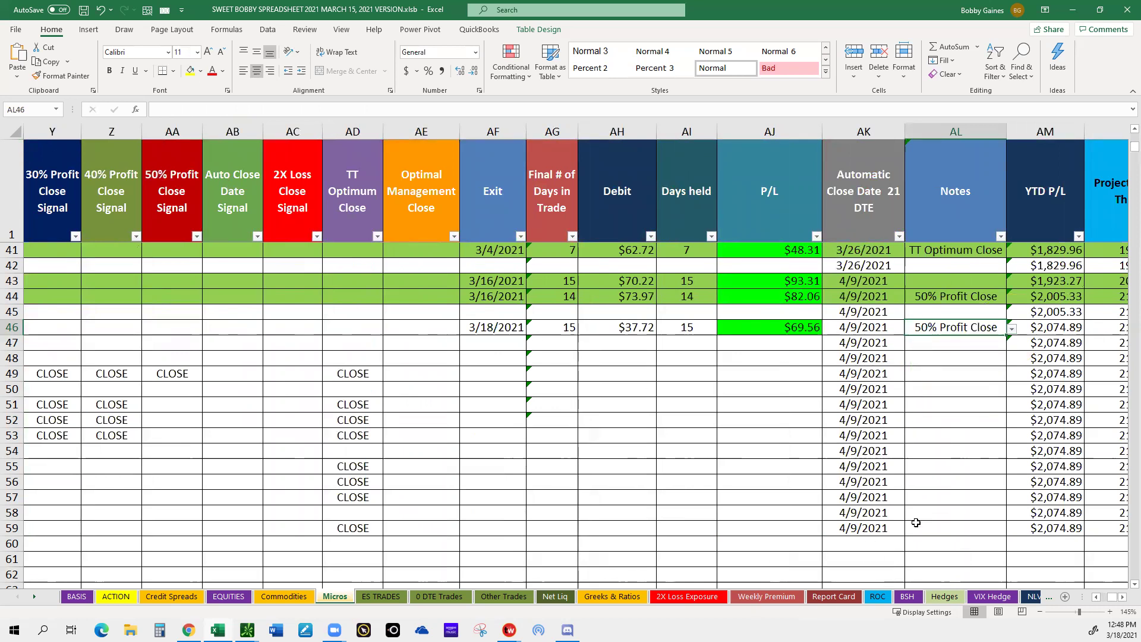
- Check the Projected Profit This Year in AO46 and select the closed trade's row from AO46 back to A46
{"action": "scroll", "coordinate": [916, 522], "scroll_direction": "right", "scroll_amount": 3}
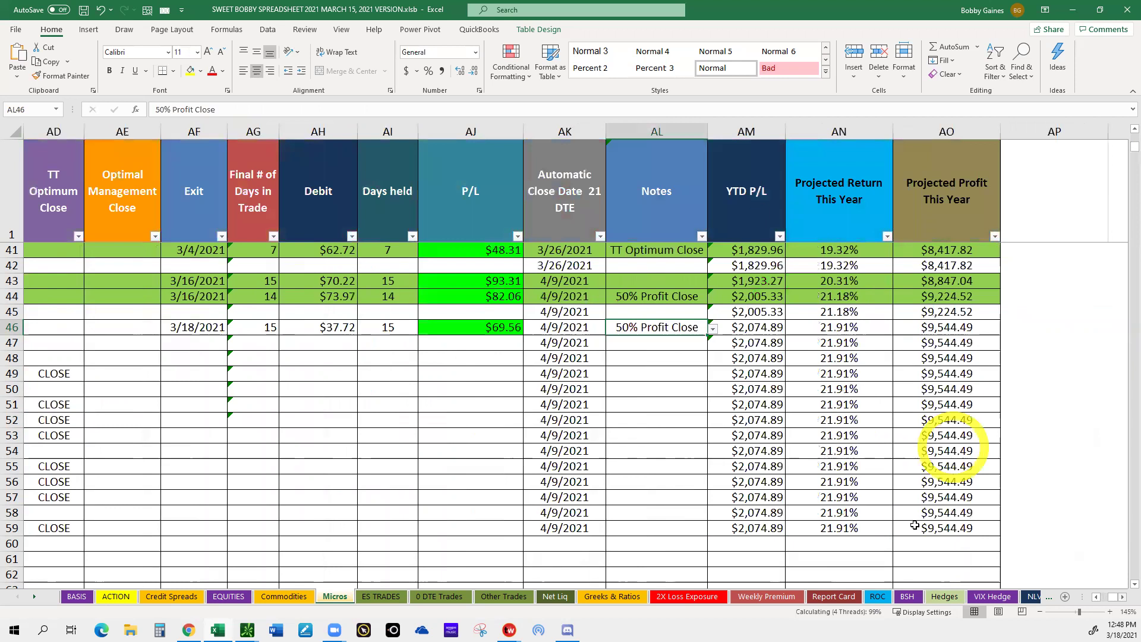
{"action": "left_click", "coordinate": [879, 327]}
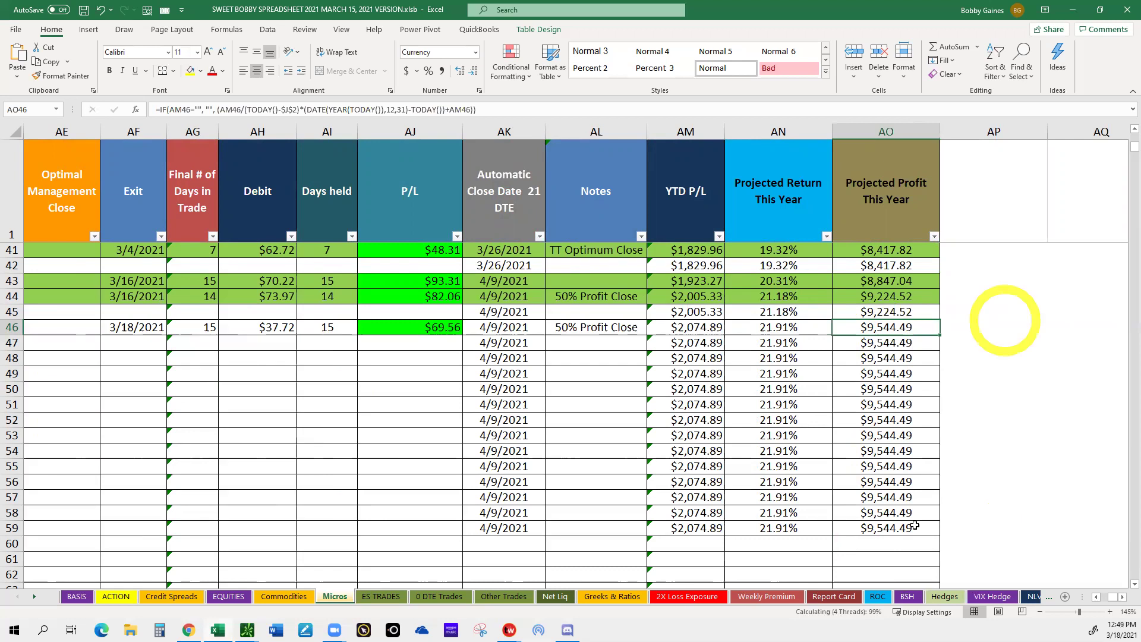
{"action": "left_click_drag", "start_coordinate": [885, 327], "coordinate": [24, 328]}
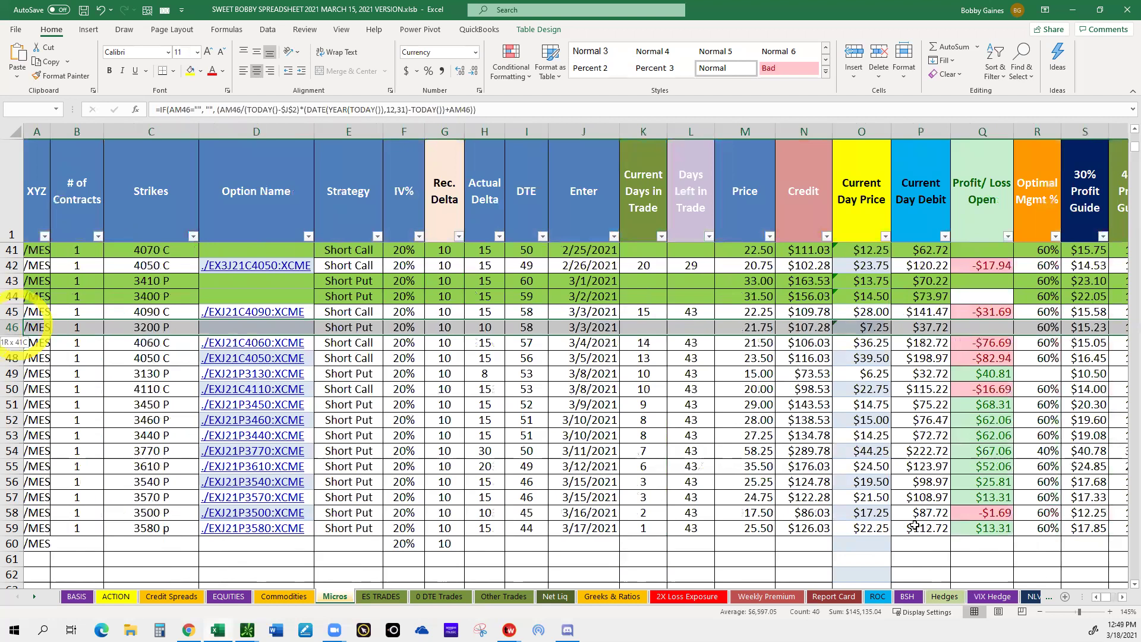
- Open the Weekly Premium sheet and check Total Premium Sold and Total Premium Selling Profits This Year in K23 and K26
{"action": "left_click", "coordinate": [766, 597]}
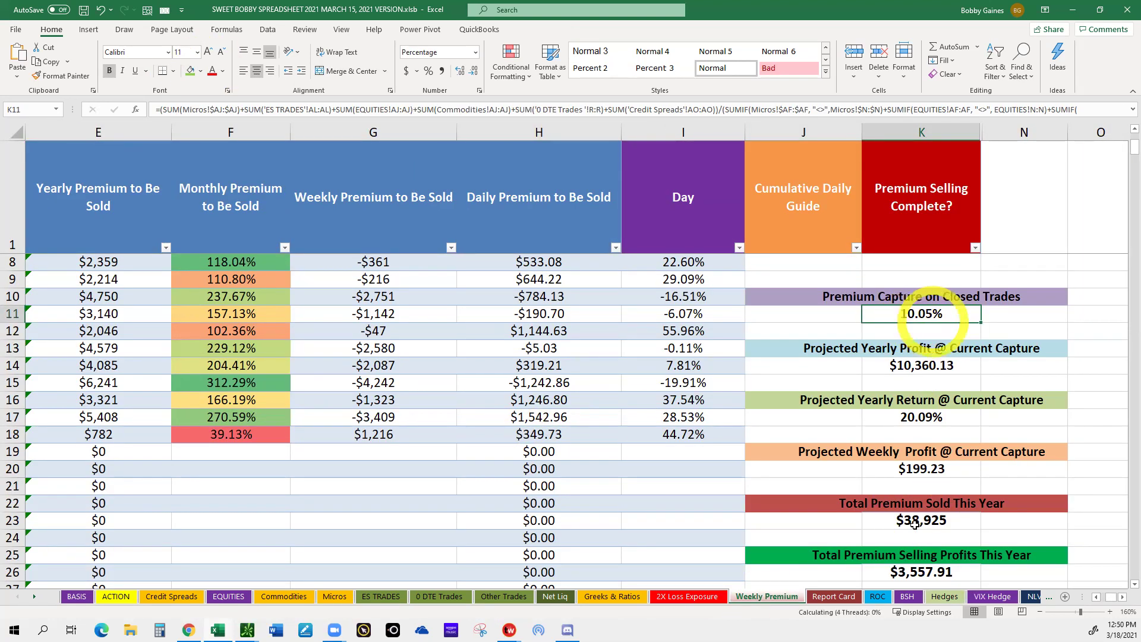
{"action": "left_click", "coordinate": [914, 525]}
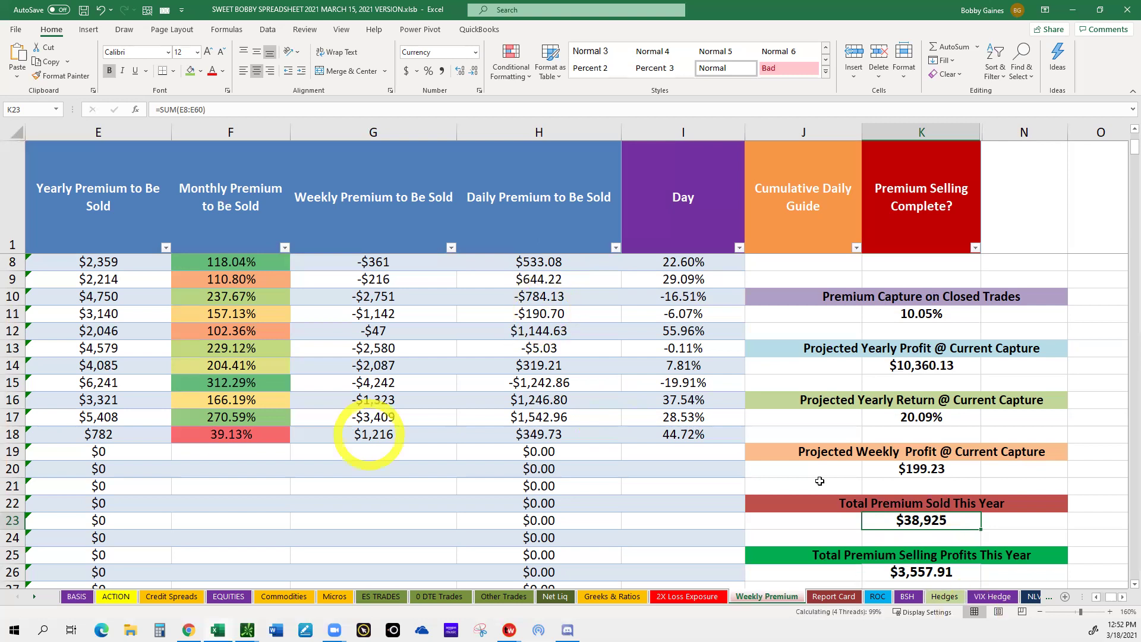
{"action": "left_click", "coordinate": [922, 575]}
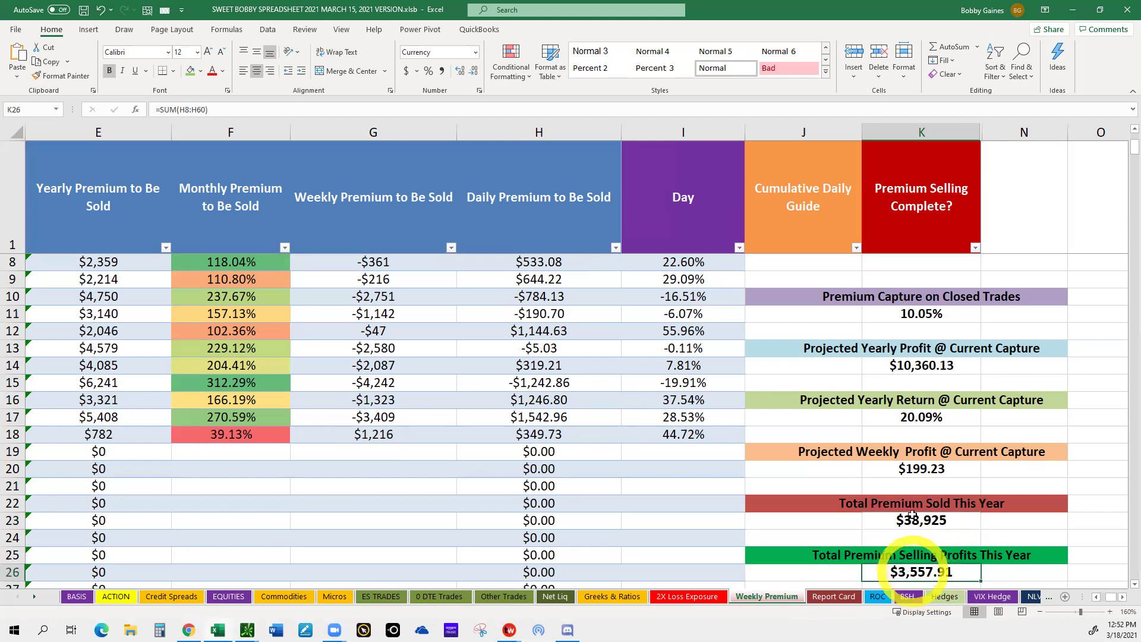
{"action": "left_click", "coordinate": [918, 572]}
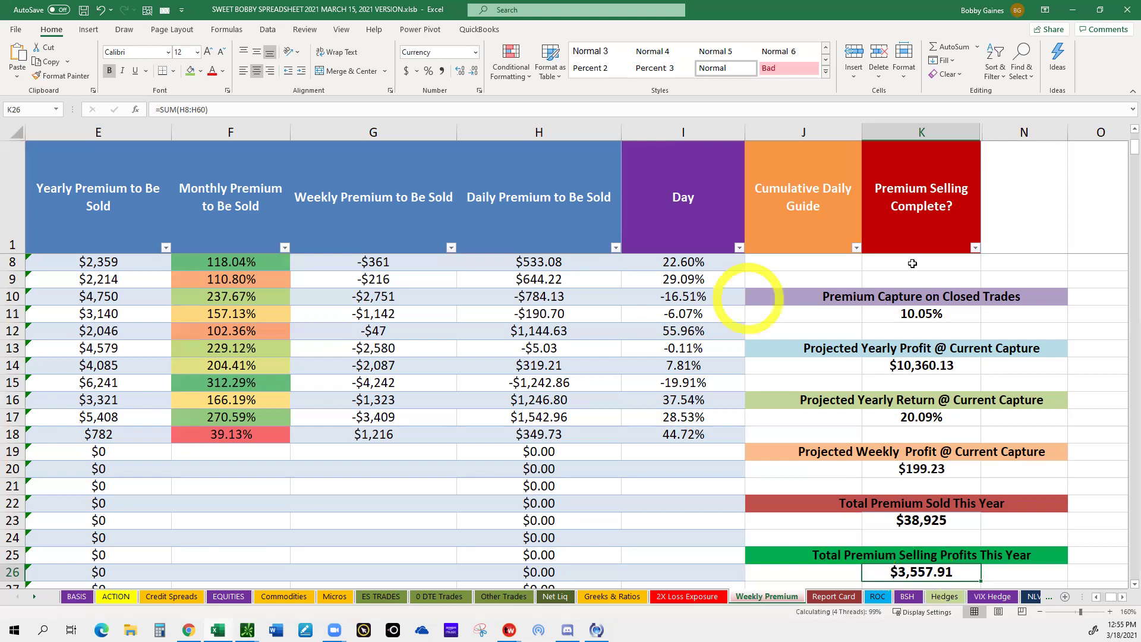
- Examine Premium Capture on Closed Trades, Projected Yearly Profit @ Current Capture and Total Premium Selling Profits in column K
{"action": "left_click", "coordinate": [694, 263]}
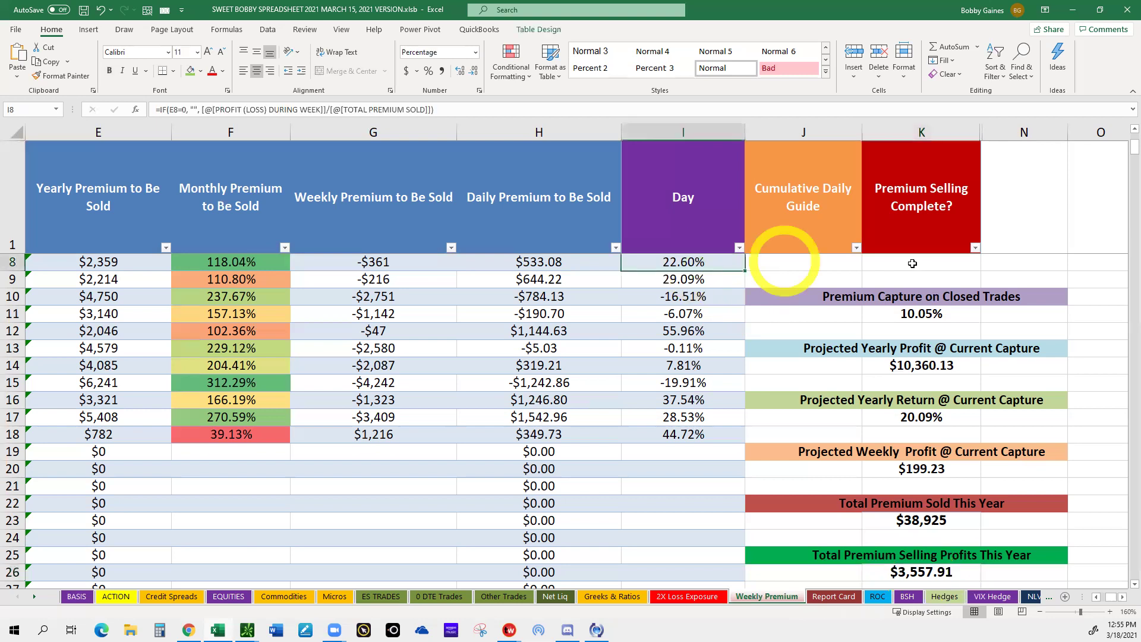
{"action": "key", "text": "Right"}
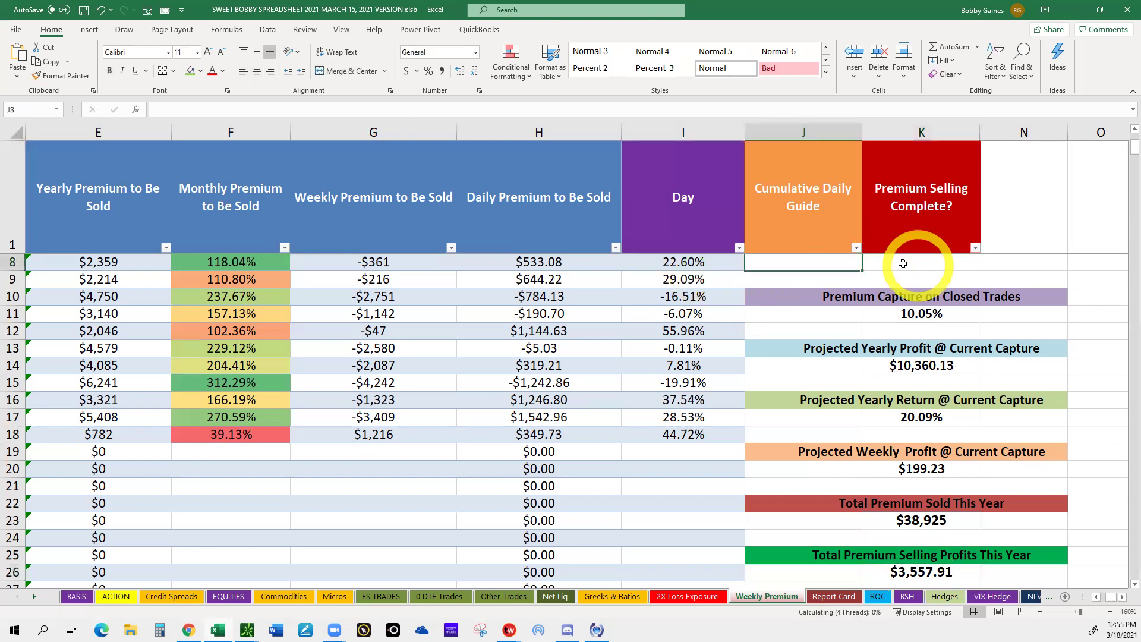
{"action": "left_click", "coordinate": [903, 263]}
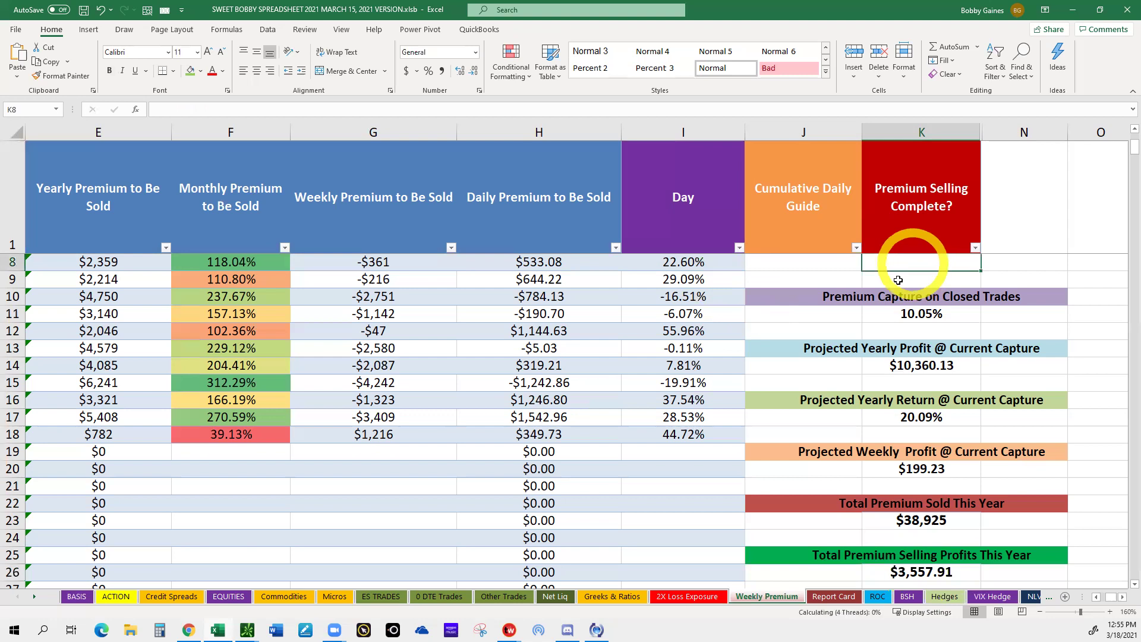
{"action": "left_click", "coordinate": [898, 280]}
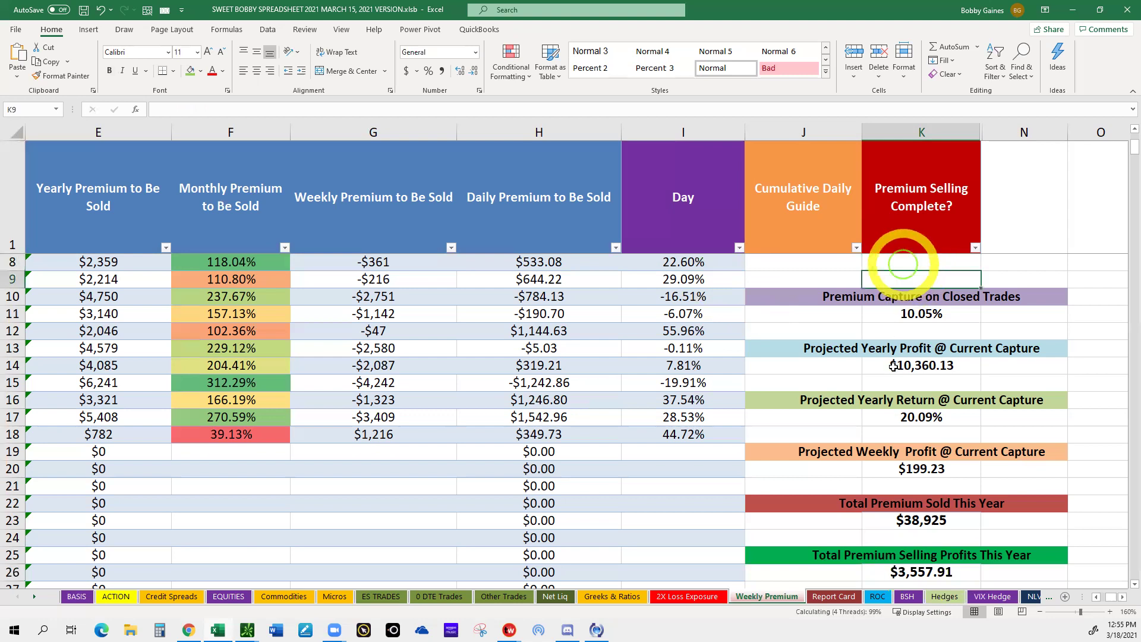
{"action": "left_click", "coordinate": [903, 263]}
{"action": "left_click", "coordinate": [898, 313]}
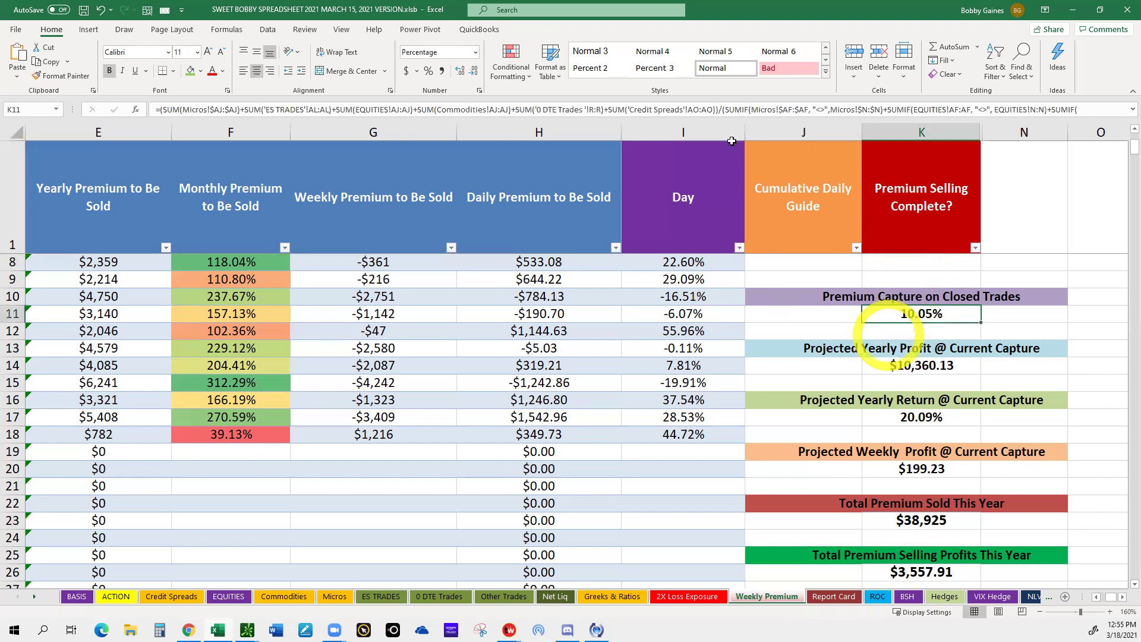
{"action": "left_click", "coordinate": [894, 334]}
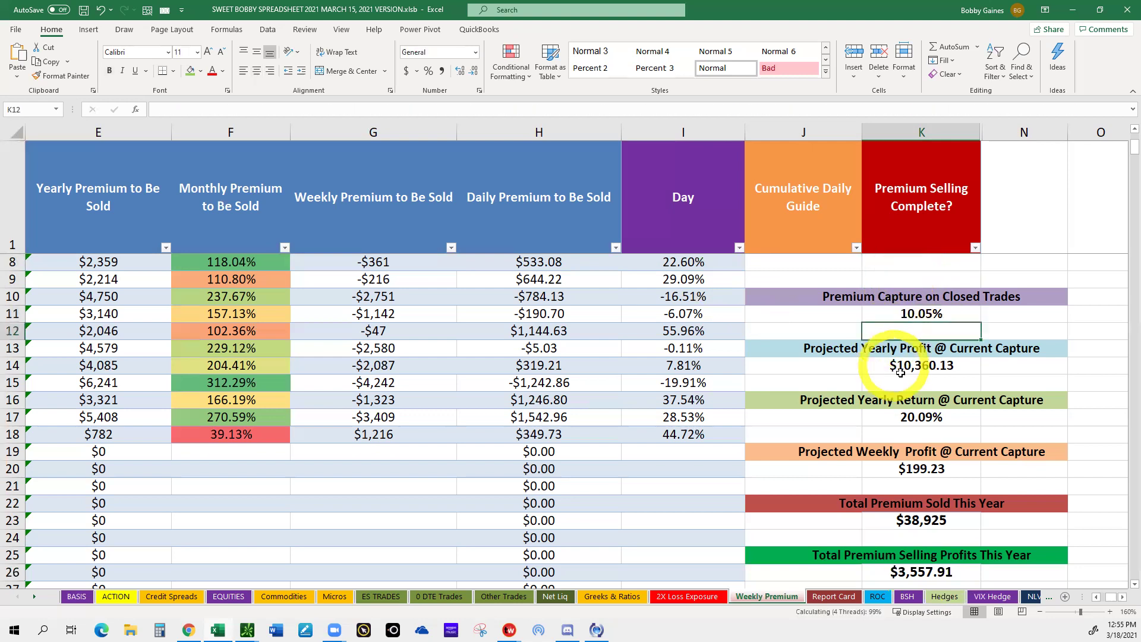
{"action": "left_click", "coordinate": [900, 373]}
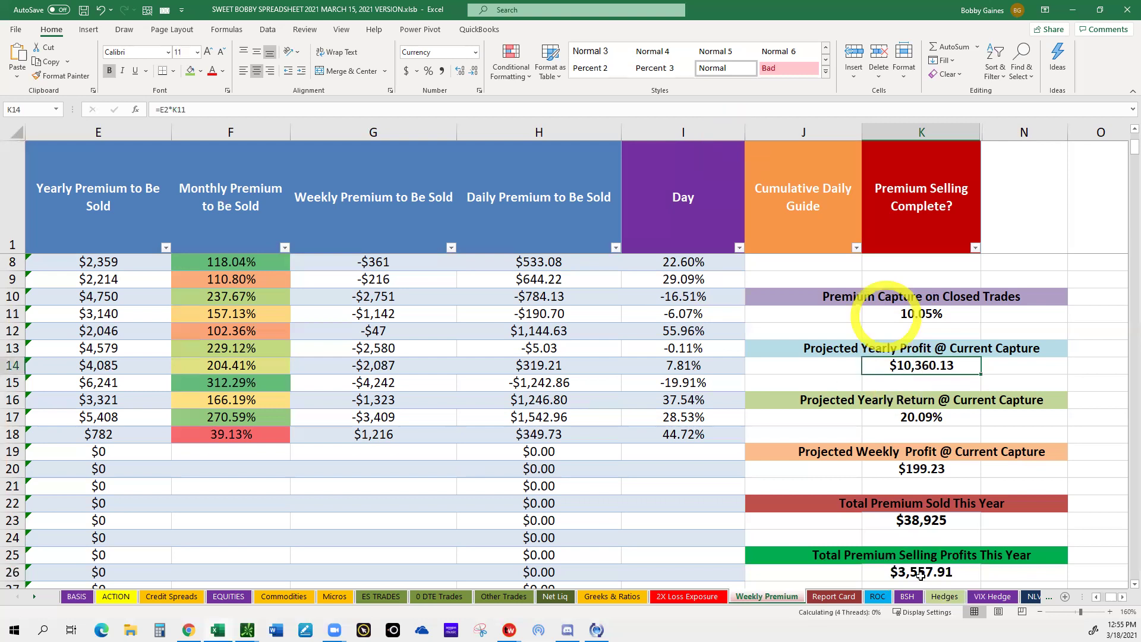
{"action": "left_click", "coordinate": [886, 317]}
{"action": "left_click", "coordinate": [901, 363]}
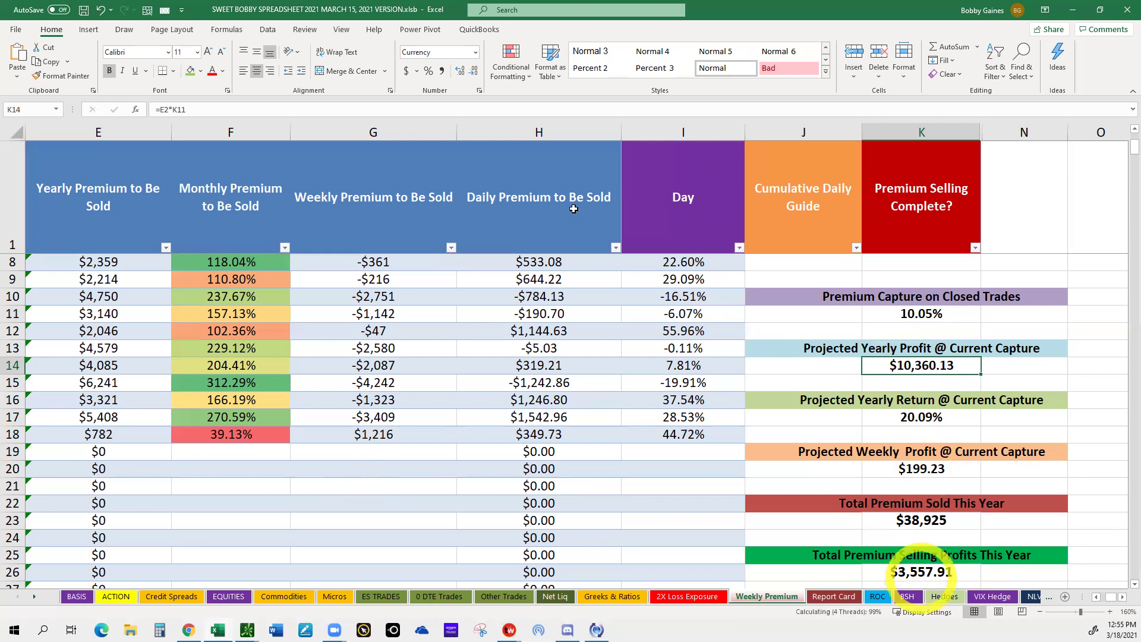
{"action": "left_click", "coordinate": [920, 572]}
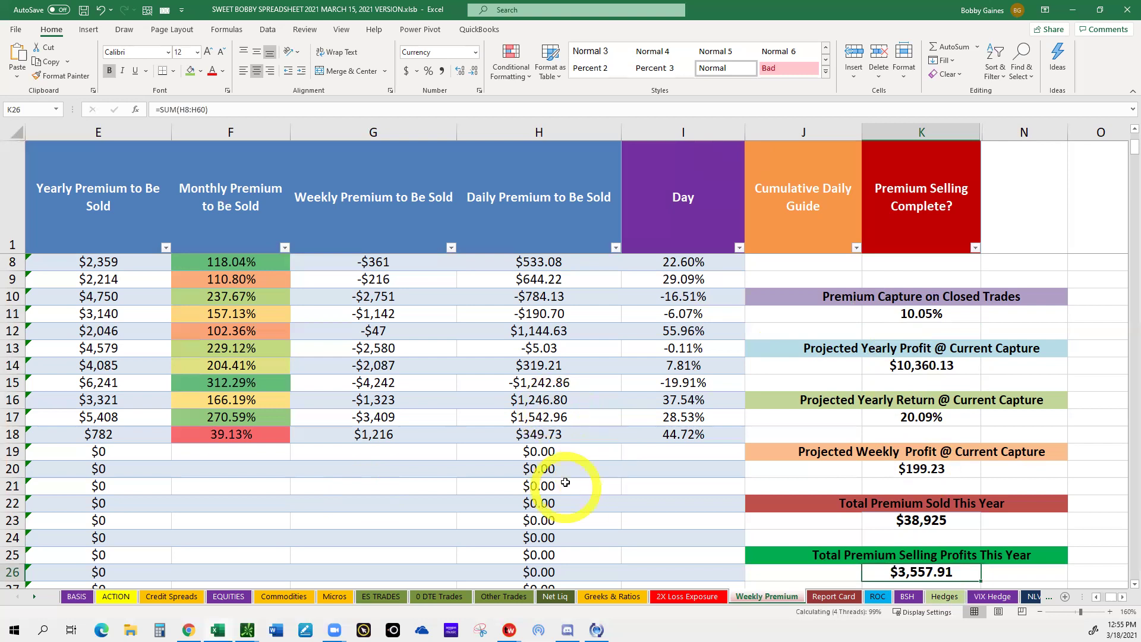
- Compare the weekly profit and loss values in column H from row 15 to row 21, ending at G19
{"action": "left_click", "coordinate": [566, 482]}
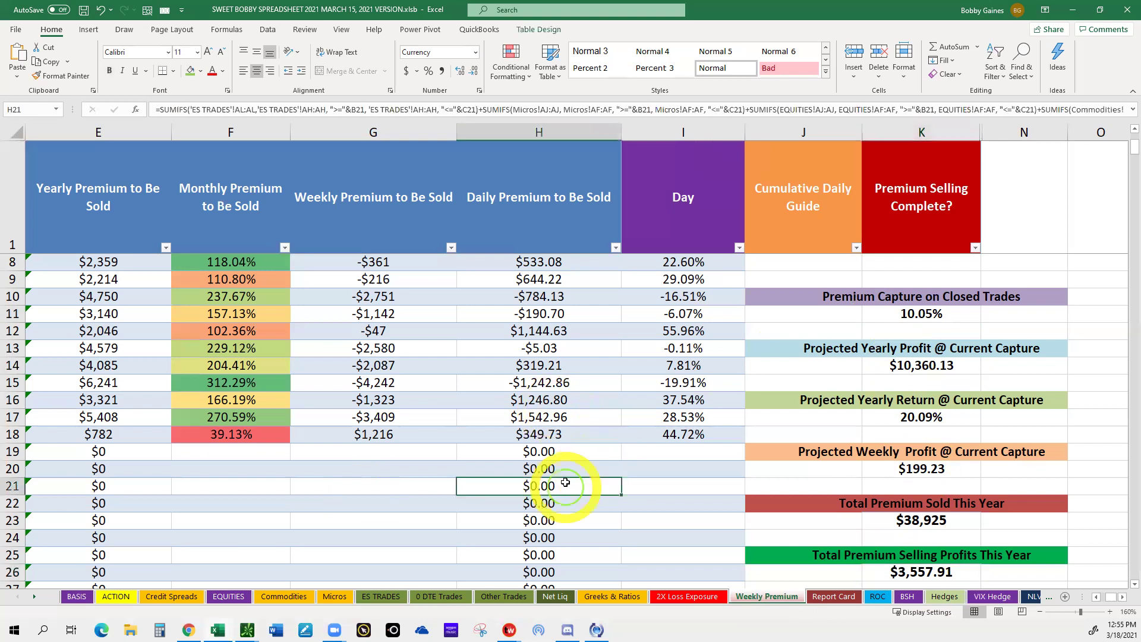
{"action": "left_click", "coordinate": [565, 449]}
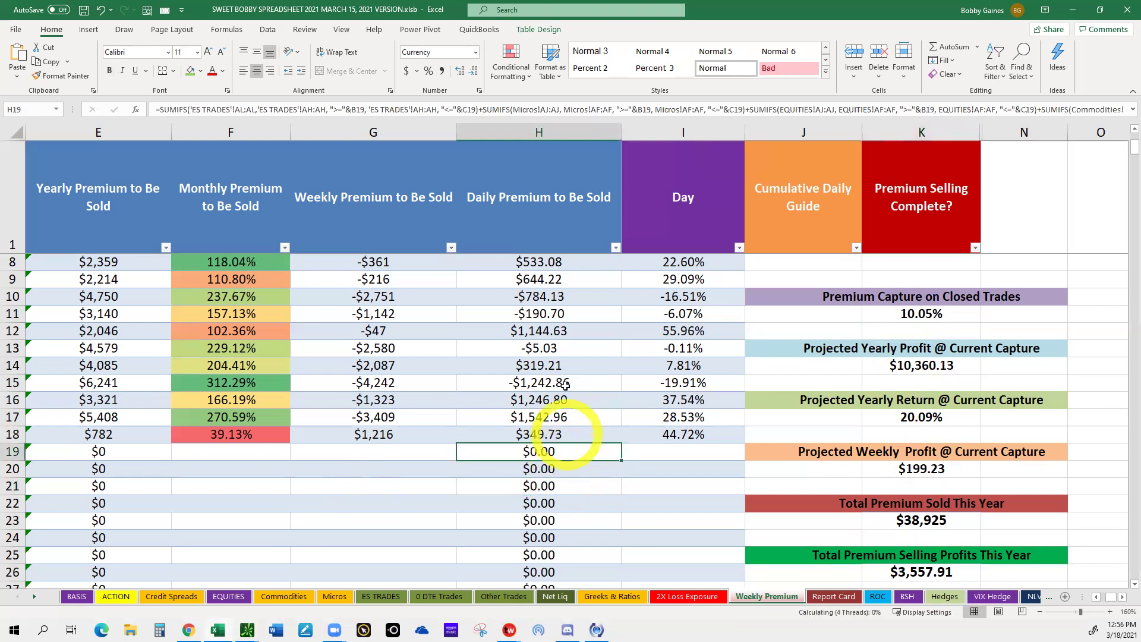
{"action": "key", "text": "Up"}
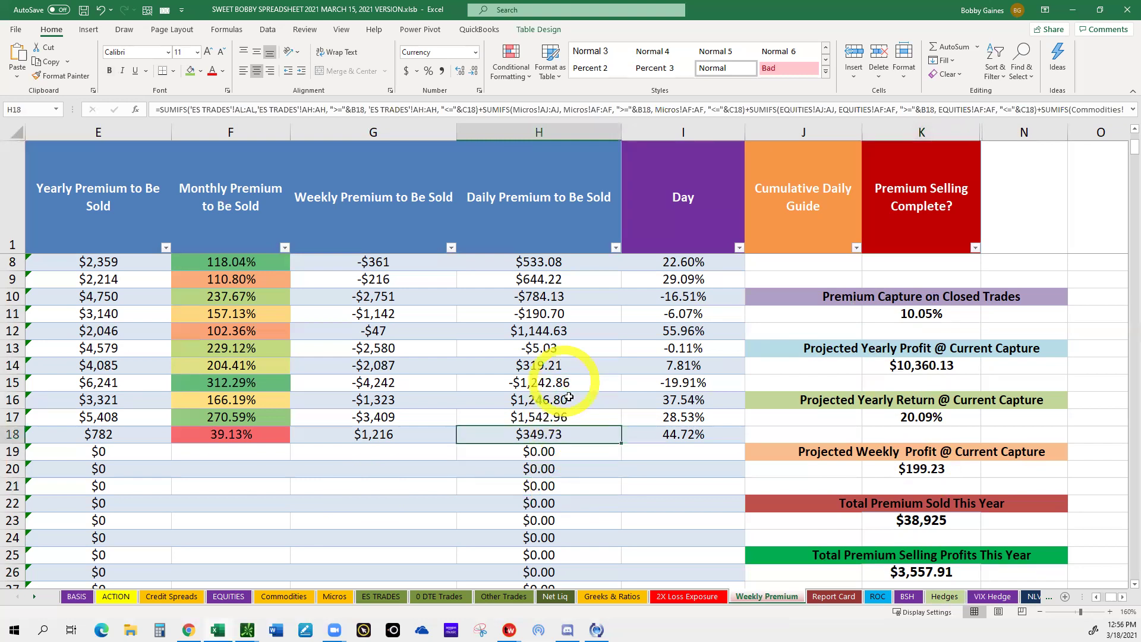
{"action": "left_click", "coordinate": [566, 384]}
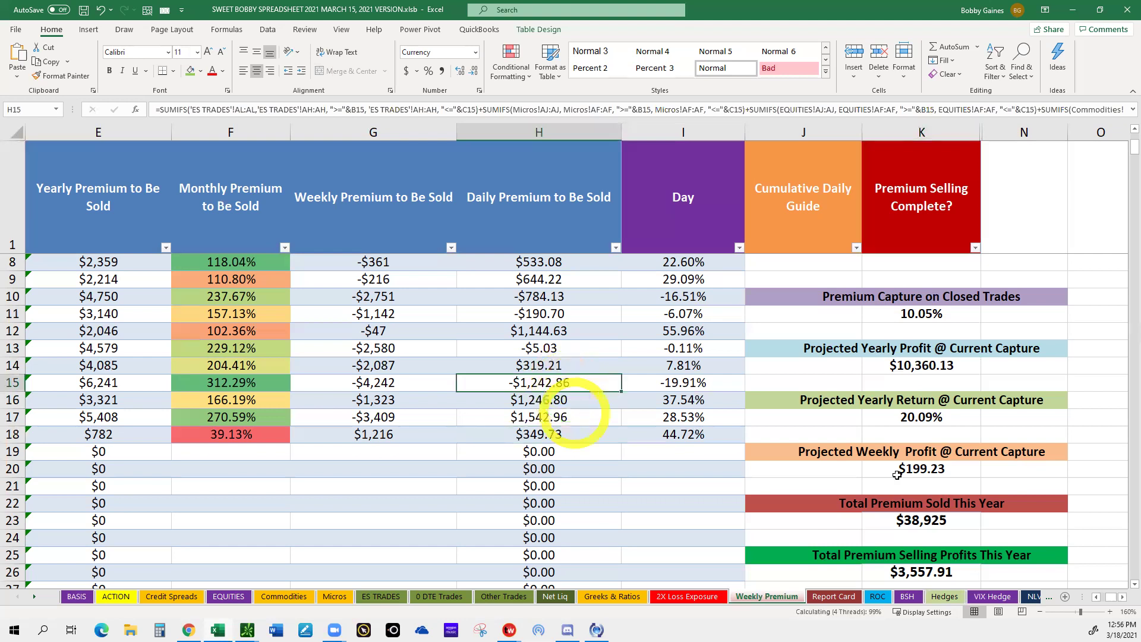
{"action": "left_click", "coordinate": [574, 416]}
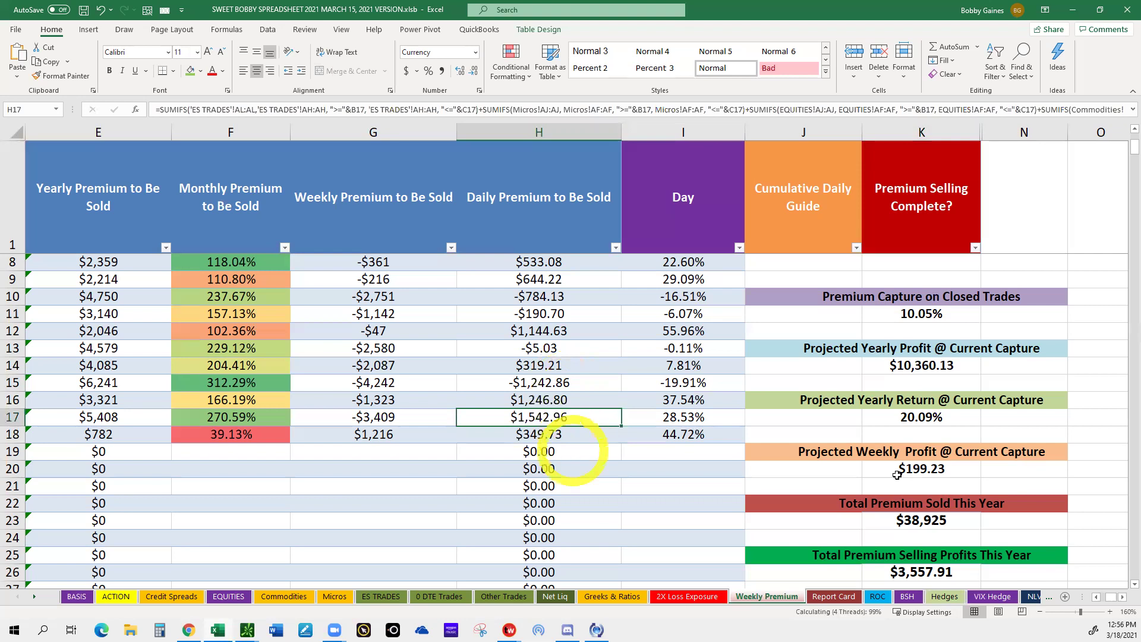
{"action": "left_click", "coordinate": [573, 452]}
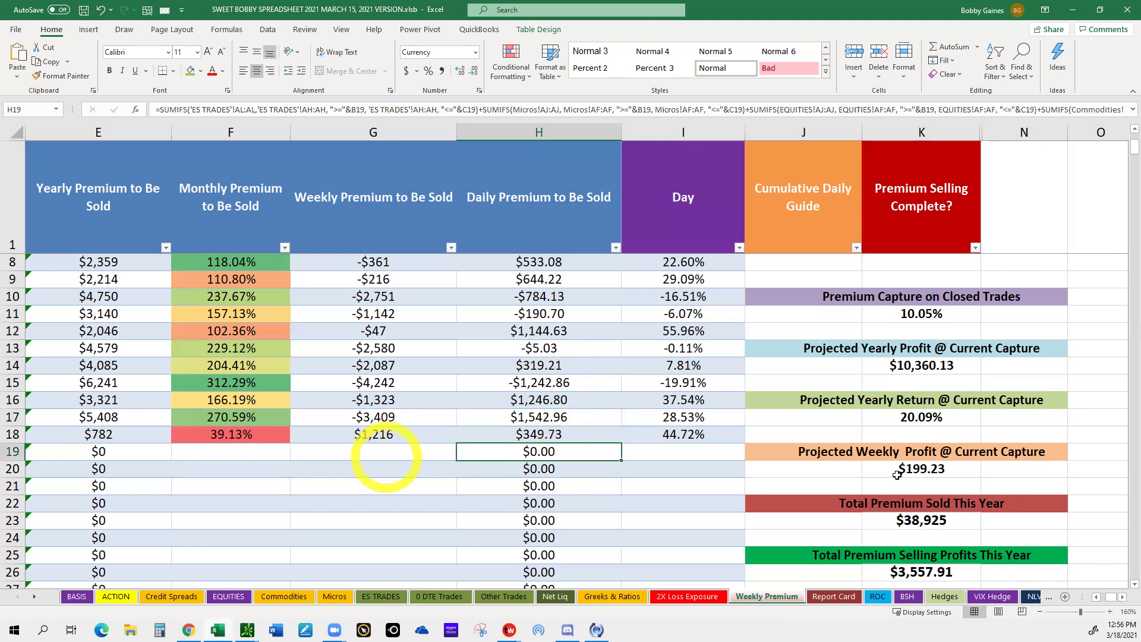
{"action": "left_click", "coordinate": [384, 447]}
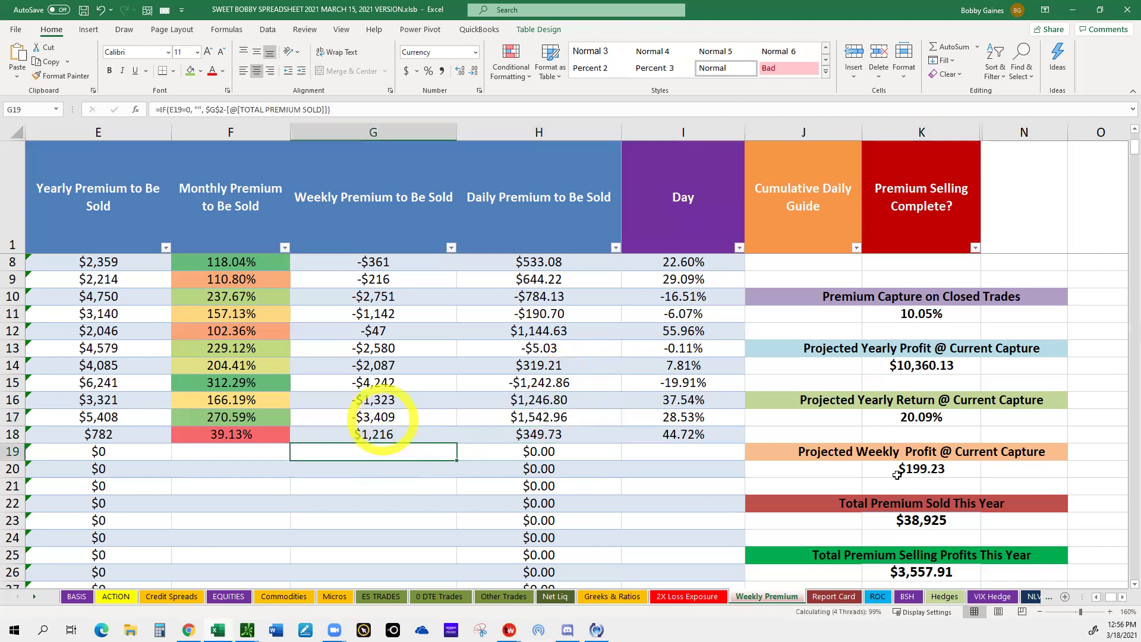
- Check the Weekly Premium to Be Sold in G18 and the Projected Weekly Profit @ Current Capture in K20
{"action": "key", "text": "Up"}
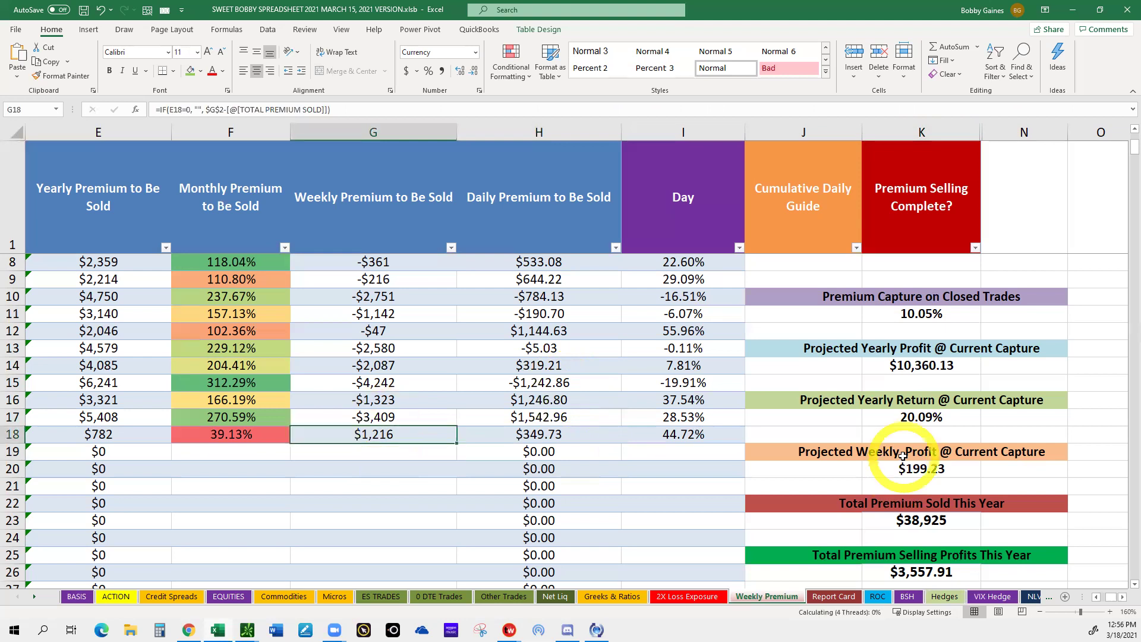
{"action": "left_click", "coordinate": [902, 456]}
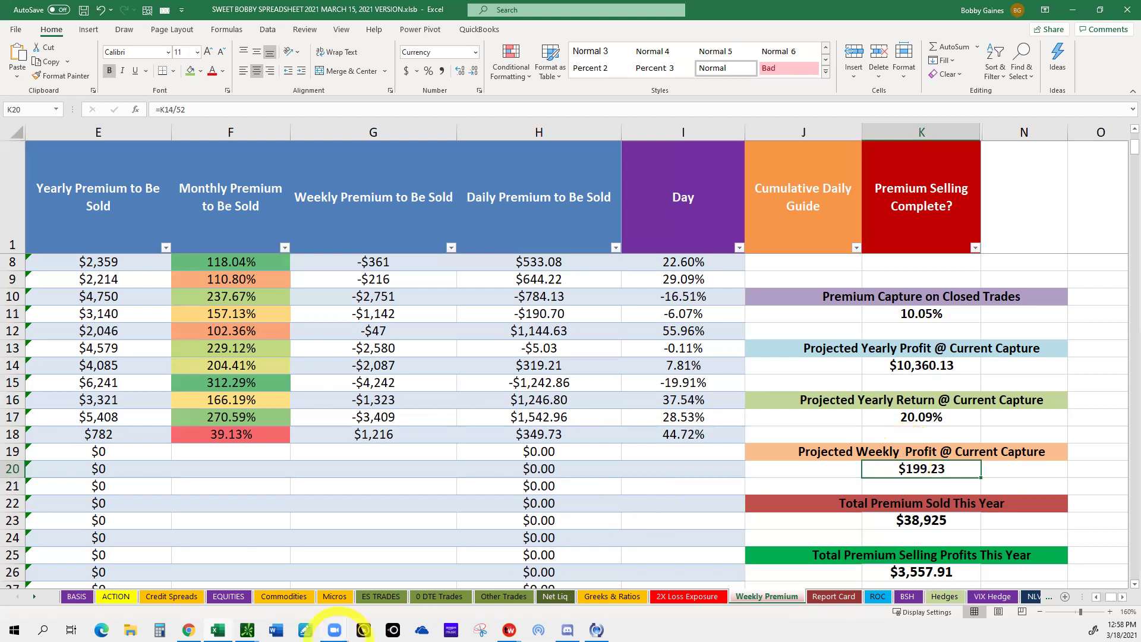
- Switch to Discord, maximize its window and open the resources channel
{"action": "mouse_move", "coordinate": [335, 631]}
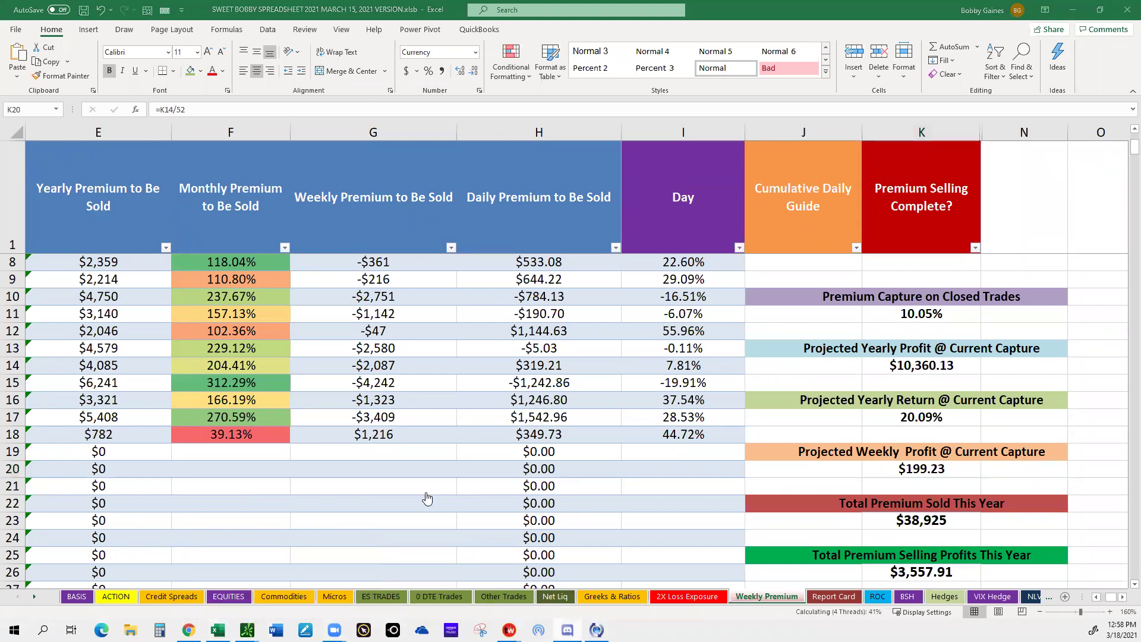
{"action": "key", "text": "alt+Tab"}
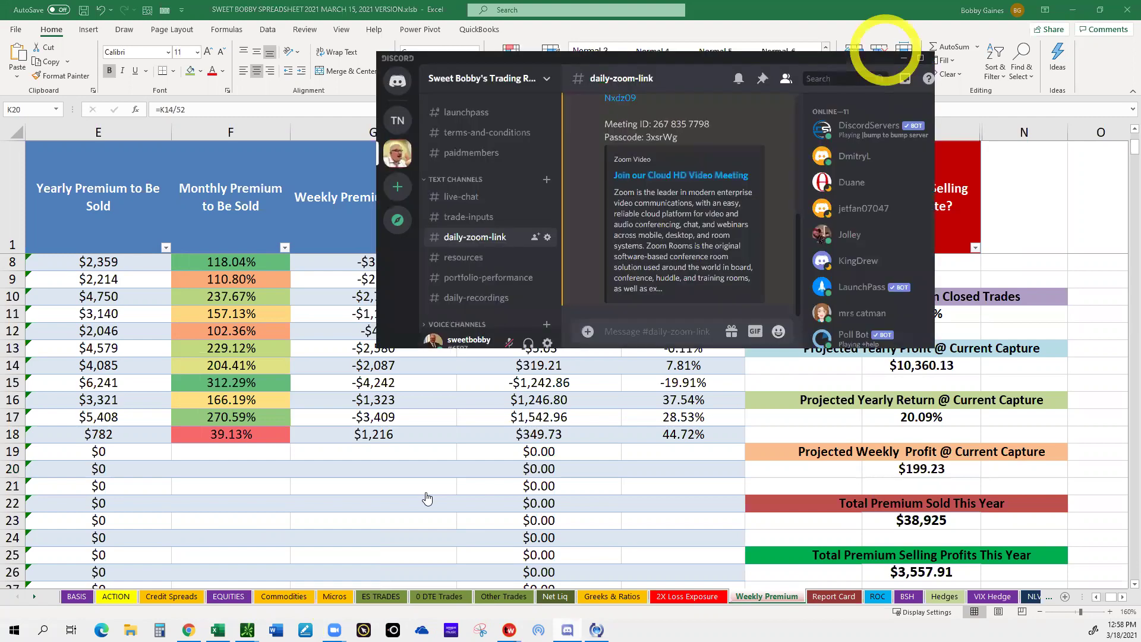
{"action": "left_click", "coordinate": [910, 58]}
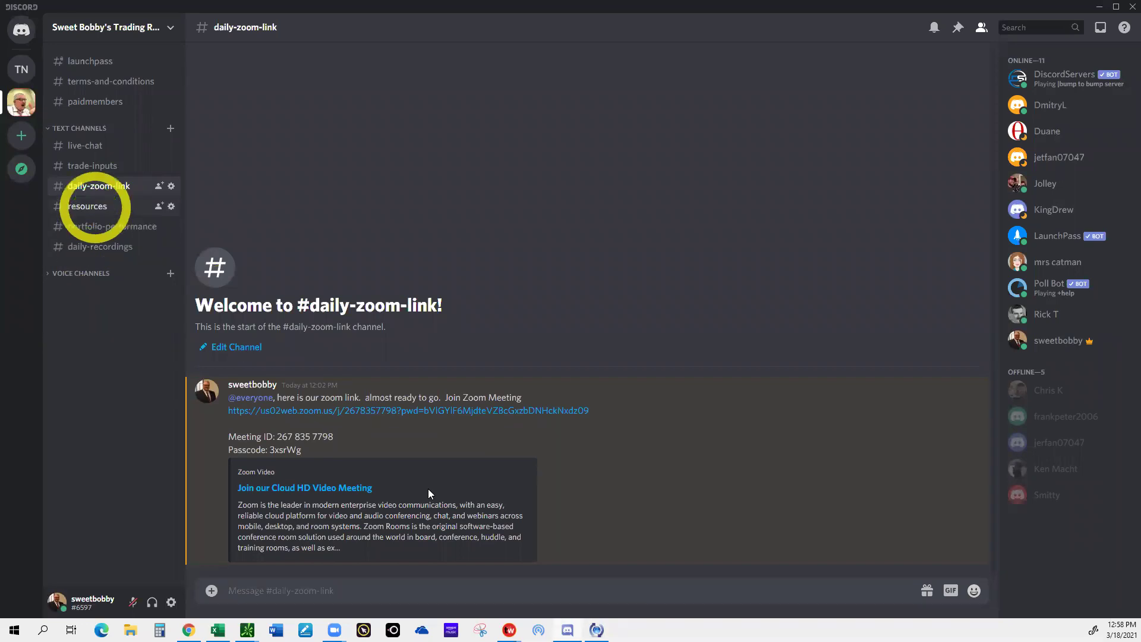
{"action": "left_click", "coordinate": [90, 207]}
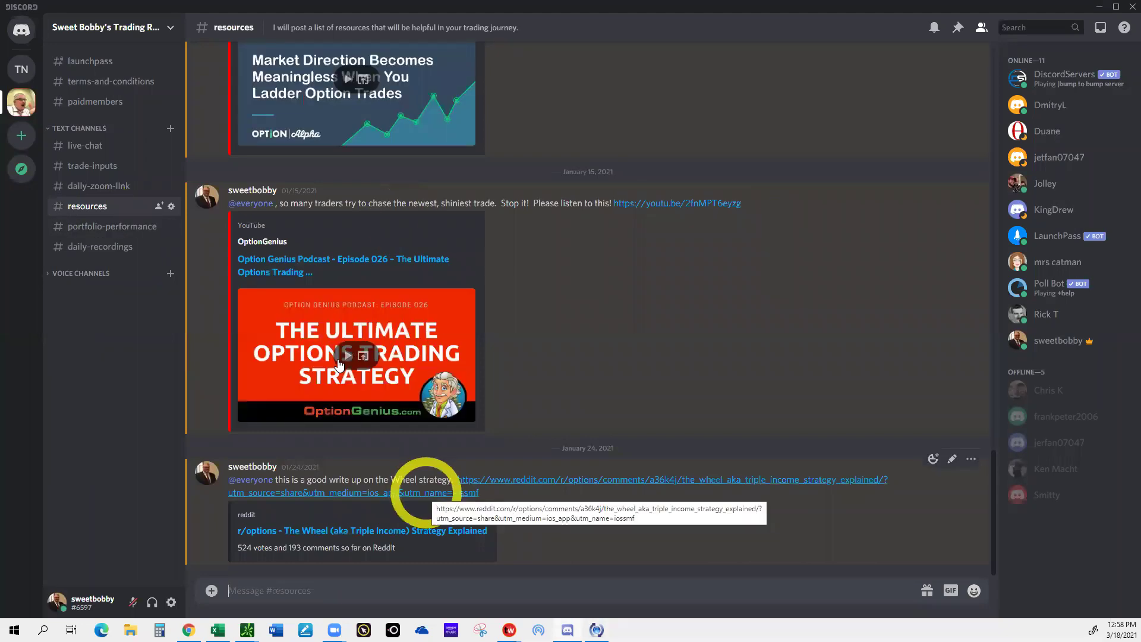
- Go back through the resources channel to its first post, the Trading in the Zone audiobook link
{"action": "scroll", "coordinate": [340, 364], "scroll_direction": "up", "scroll_amount": 4}
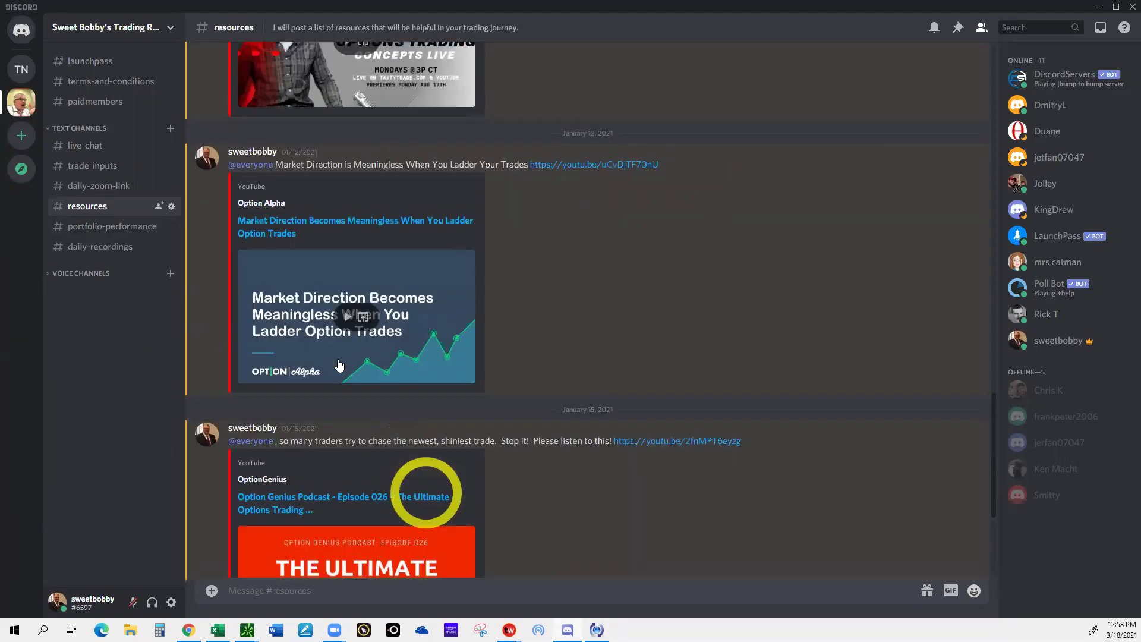
{"action": "scroll", "coordinate": [340, 365], "scroll_direction": "up", "scroll_amount": 5}
{"action": "scroll", "coordinate": [339, 364], "scroll_direction": "up", "scroll_amount": 3}
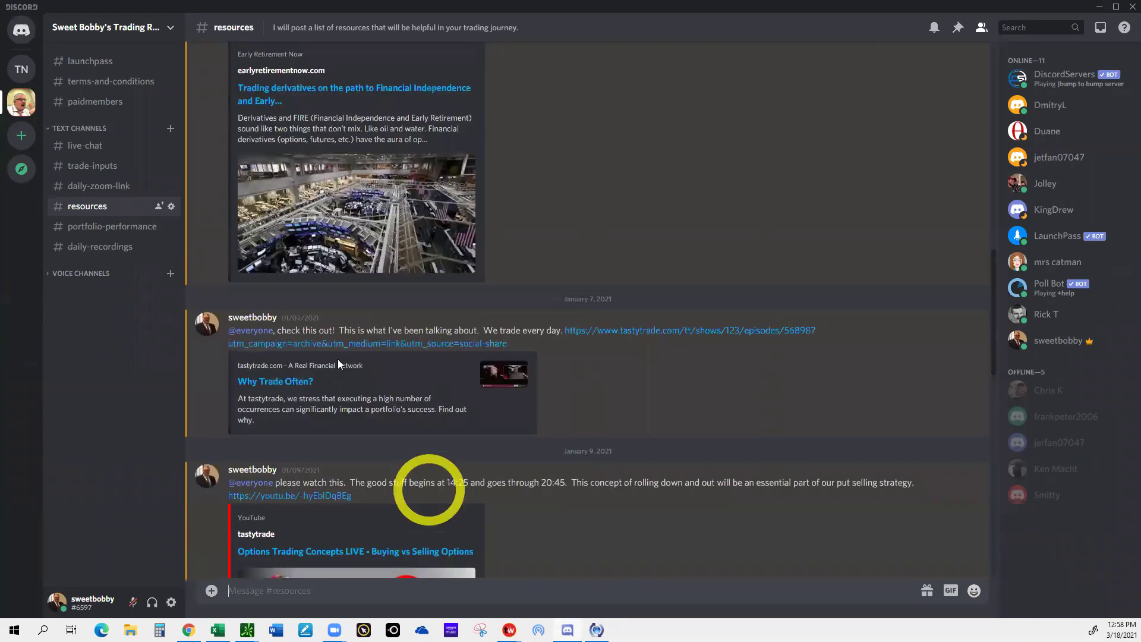
{"action": "scroll", "coordinate": [337, 359], "scroll_direction": "up", "scroll_amount": 6}
{"action": "scroll", "coordinate": [338, 360], "scroll_direction": "up", "scroll_amount": 5}
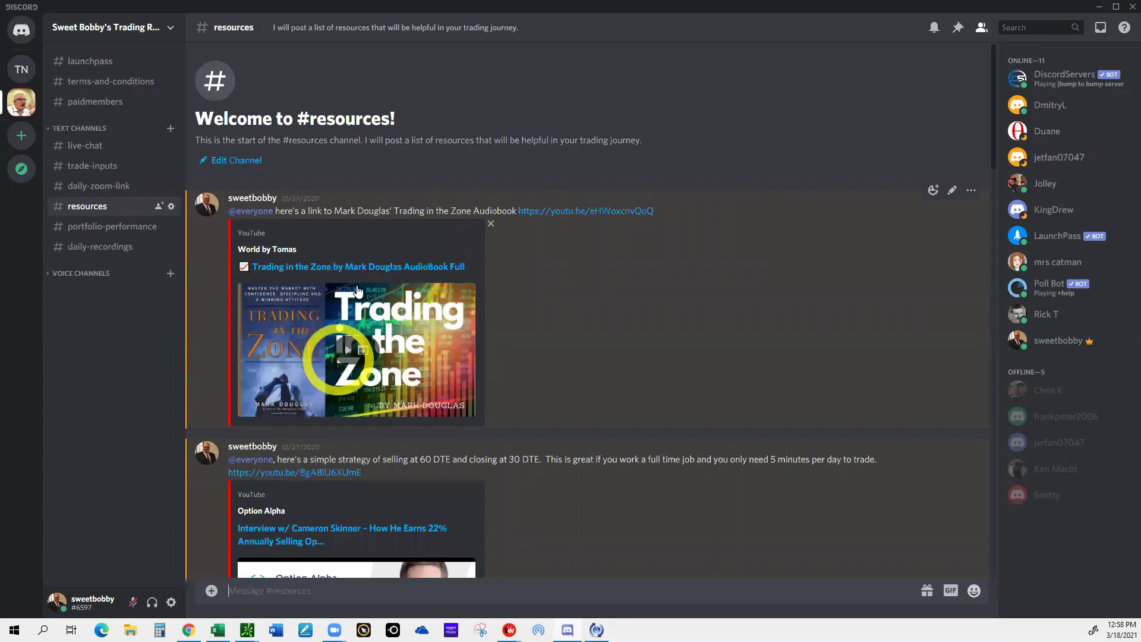
- Examine the shared resources in date order, from the Trading in the Zone audiobook to the Wheel strategy write-up of January 24, 2021
{"action": "scroll", "coordinate": [357, 290], "scroll_direction": "down", "scroll_amount": 1}
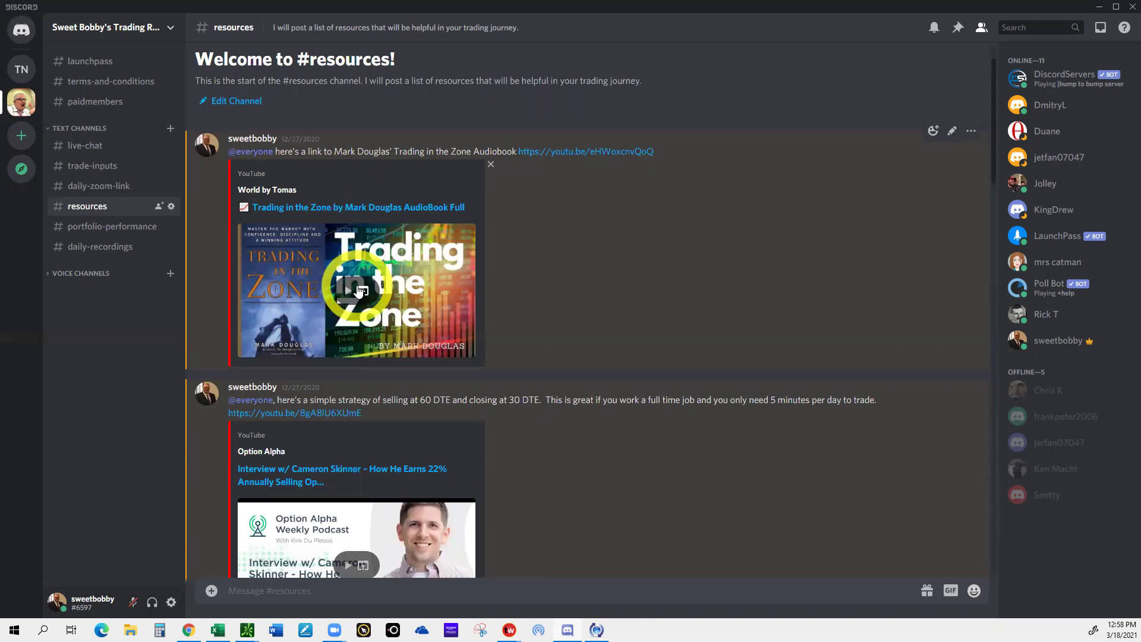
{"action": "scroll", "coordinate": [360, 291], "scroll_direction": "down", "scroll_amount": 3}
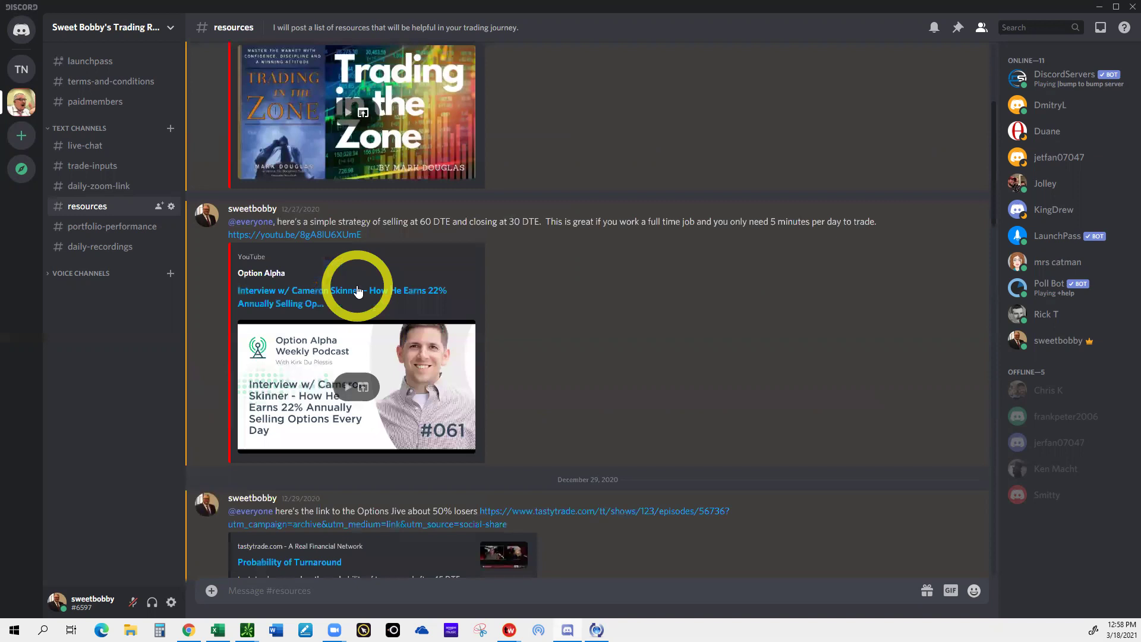
{"action": "scroll", "coordinate": [357, 291], "scroll_direction": "down", "scroll_amount": 3}
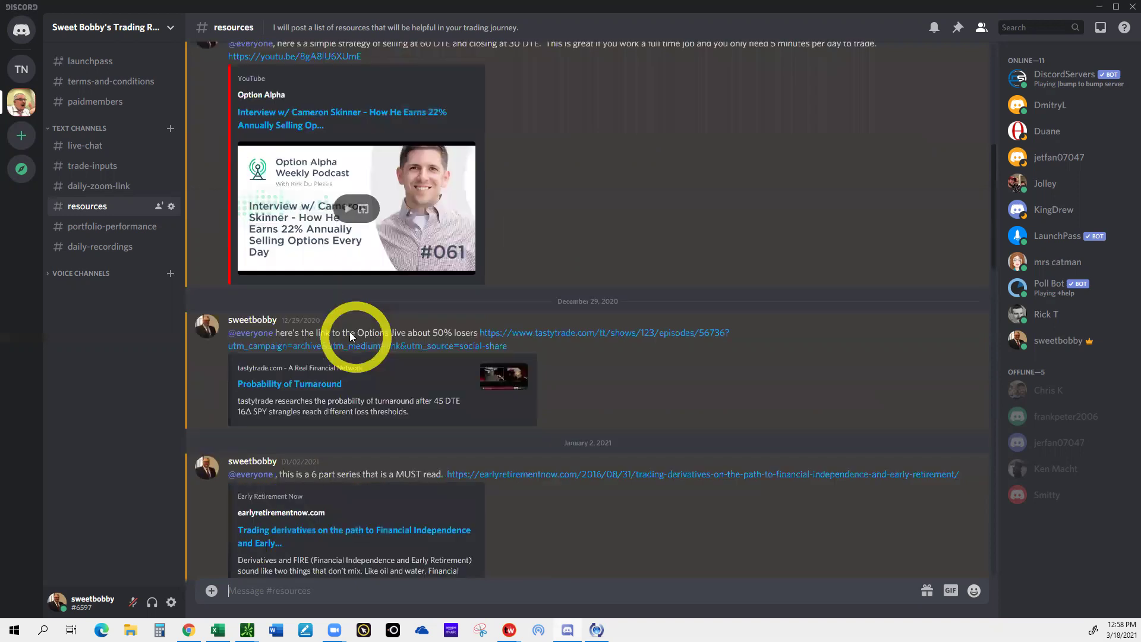
{"action": "scroll", "coordinate": [347, 334], "scroll_direction": "down", "scroll_amount": 1}
{"action": "scroll", "coordinate": [347, 334], "scroll_direction": "down", "scroll_amount": 1}
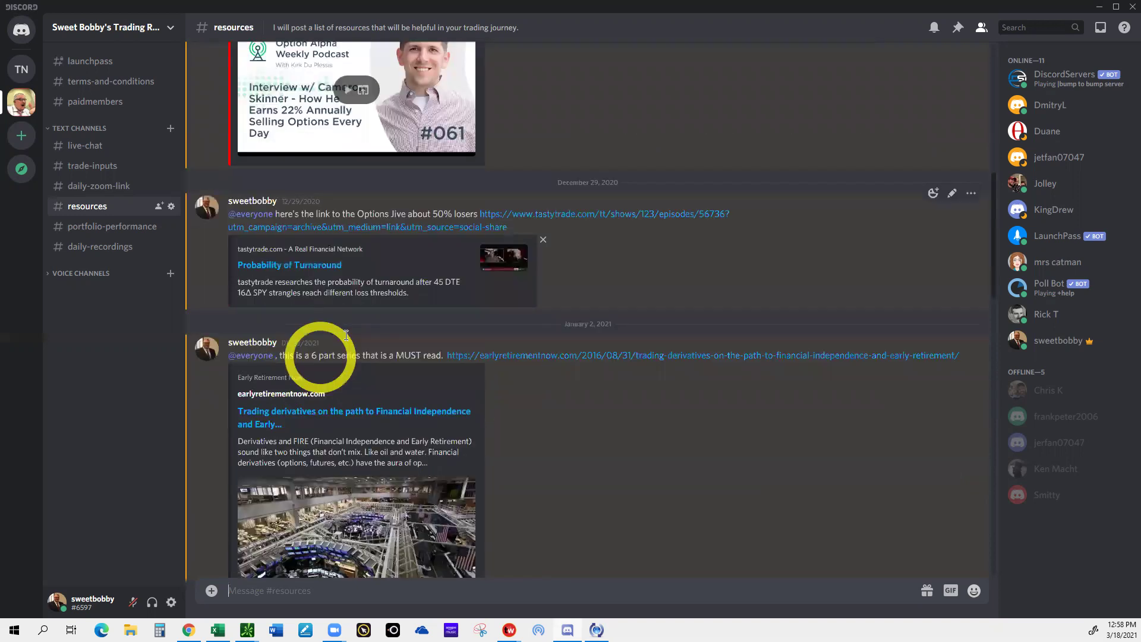
{"action": "scroll", "coordinate": [347, 334], "scroll_direction": "down", "scroll_amount": 2}
{"action": "scroll", "coordinate": [347, 334], "scroll_direction": "down", "scroll_amount": 2}
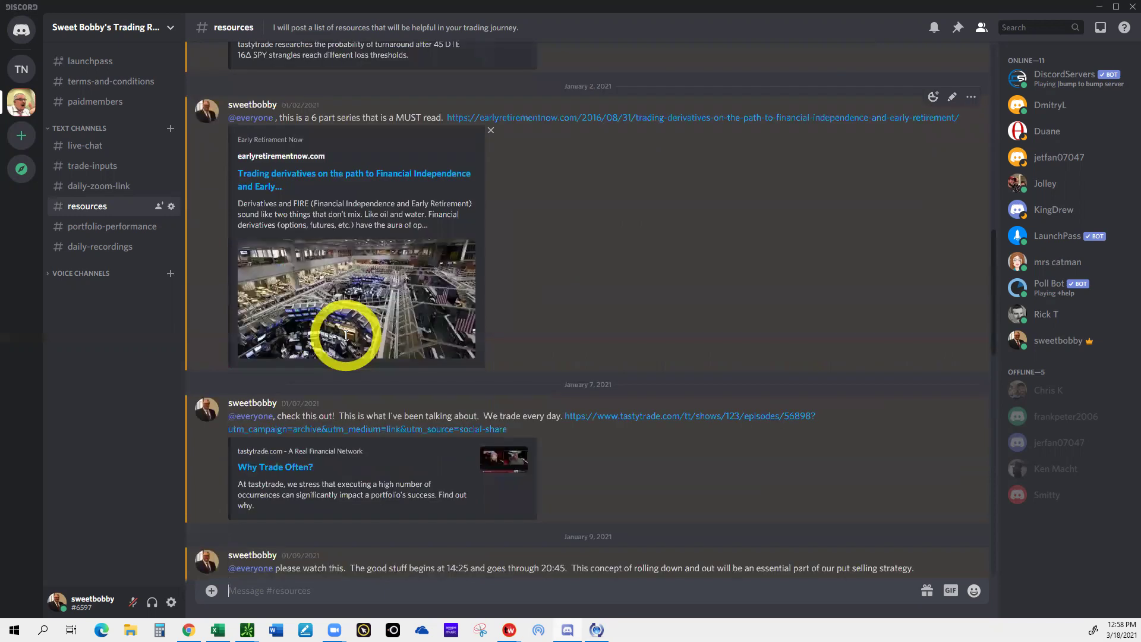
{"action": "scroll", "coordinate": [347, 334], "scroll_direction": "down", "scroll_amount": 5}
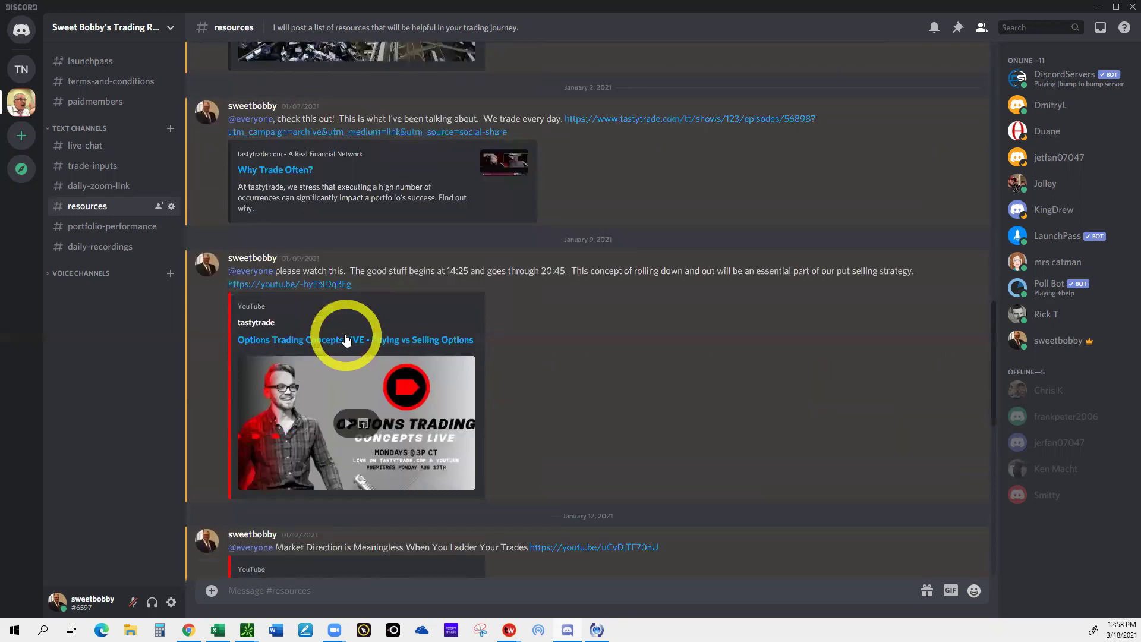
{"action": "scroll", "coordinate": [346, 340], "scroll_direction": "down", "scroll_amount": 3}
{"action": "scroll", "coordinate": [347, 340], "scroll_direction": "down", "scroll_amount": 3}
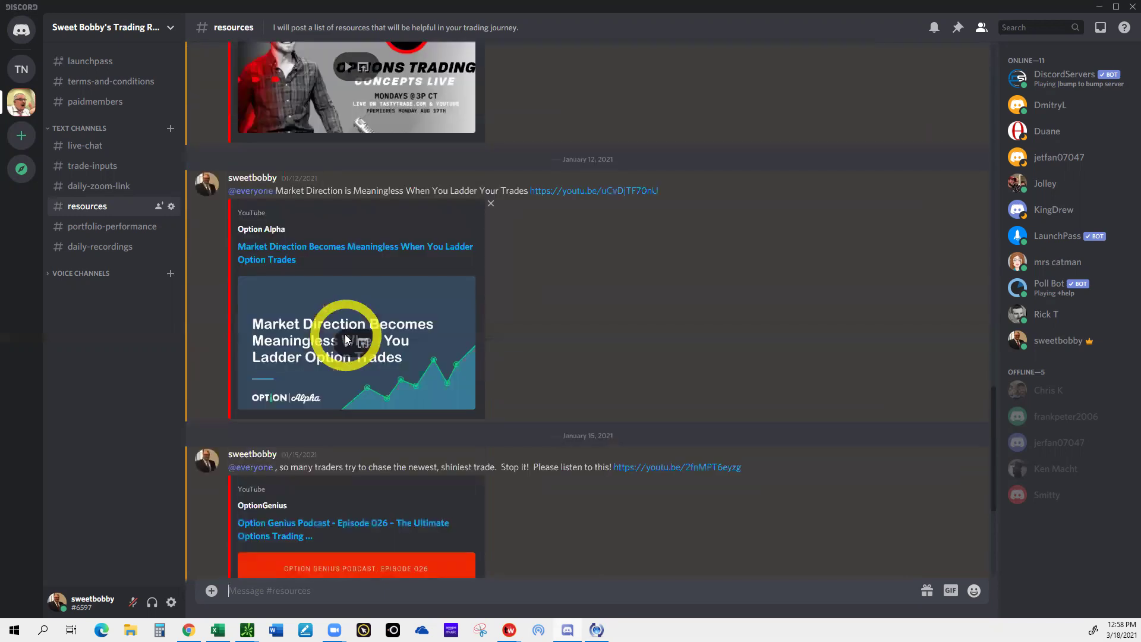
{"action": "scroll", "coordinate": [346, 340], "scroll_direction": "down", "scroll_amount": 1}
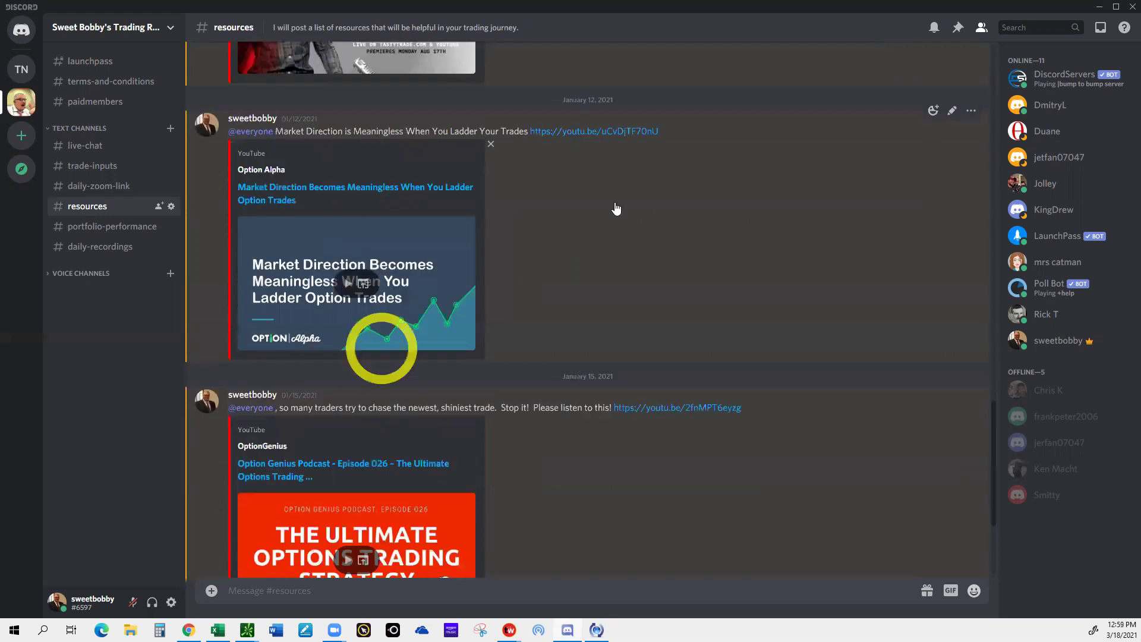
{"action": "scroll", "coordinate": [374, 154], "scroll_direction": "down", "scroll_amount": 2}
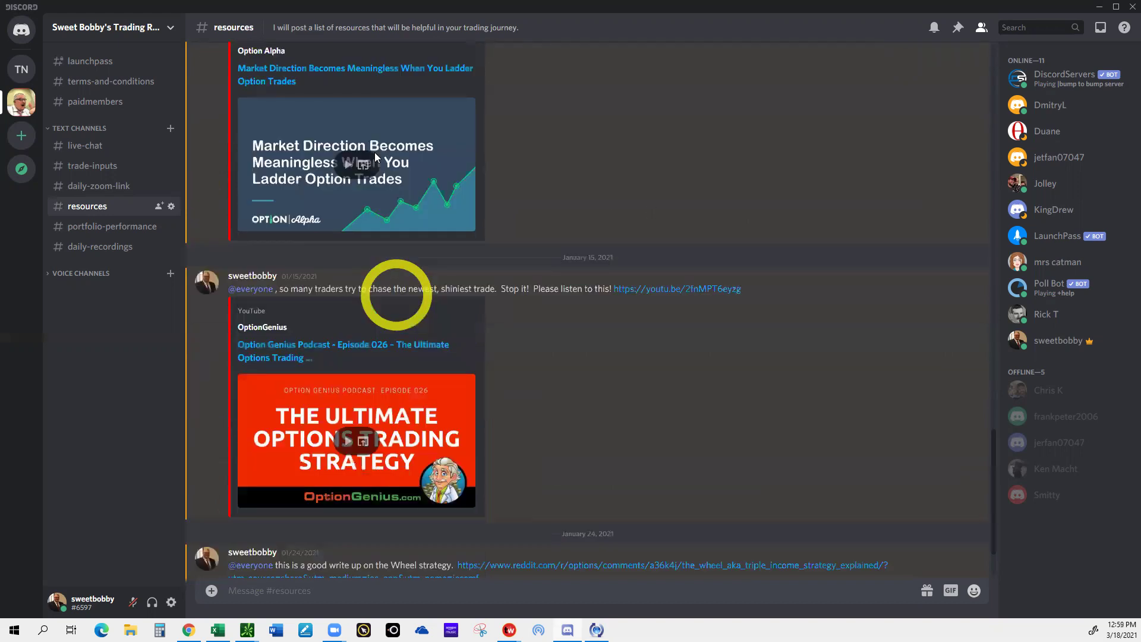
{"action": "scroll", "coordinate": [375, 152], "scroll_direction": "down", "scroll_amount": 2}
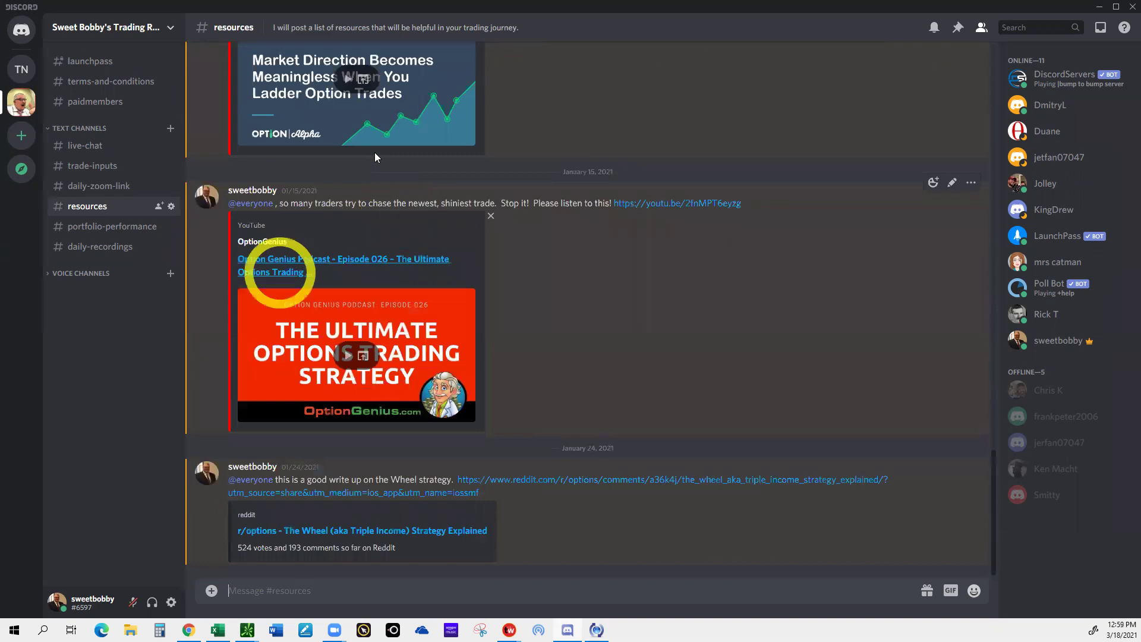